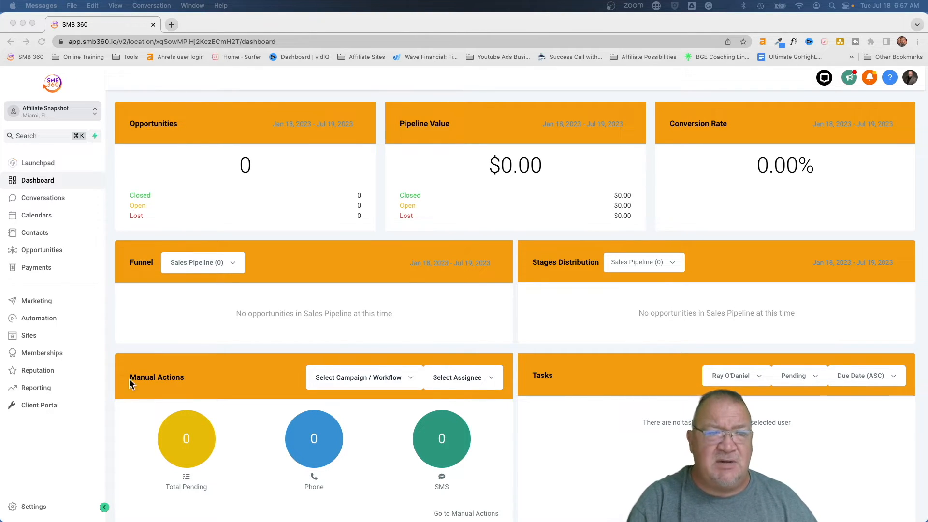
# - Switch from the sub-account to the Agency View
pyautogui.click(95, 112)
pyautogui.click(95, 112)
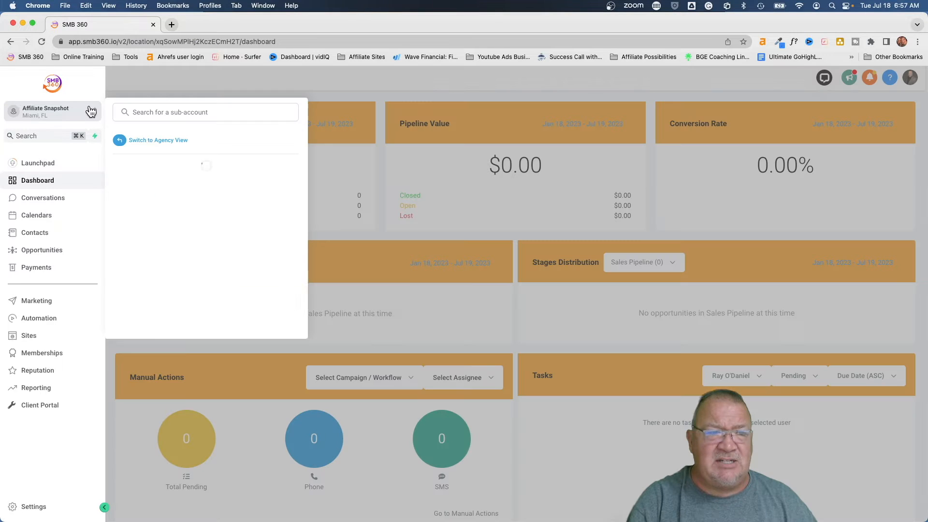
pyautogui.click(152, 145)
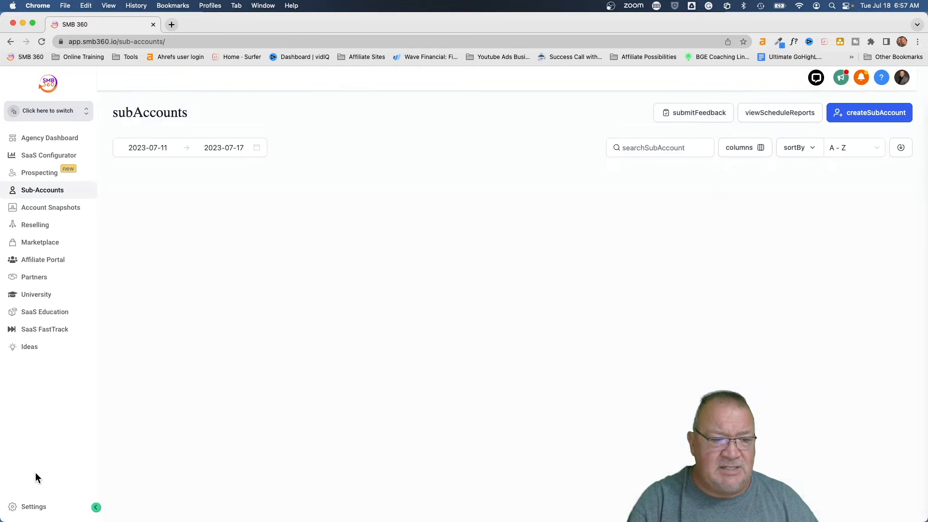
# - Review the My, Default and Shared snapshot lists under agency Settings > Snapshots
pyautogui.click(26, 507)
pyautogui.click(22, 251)
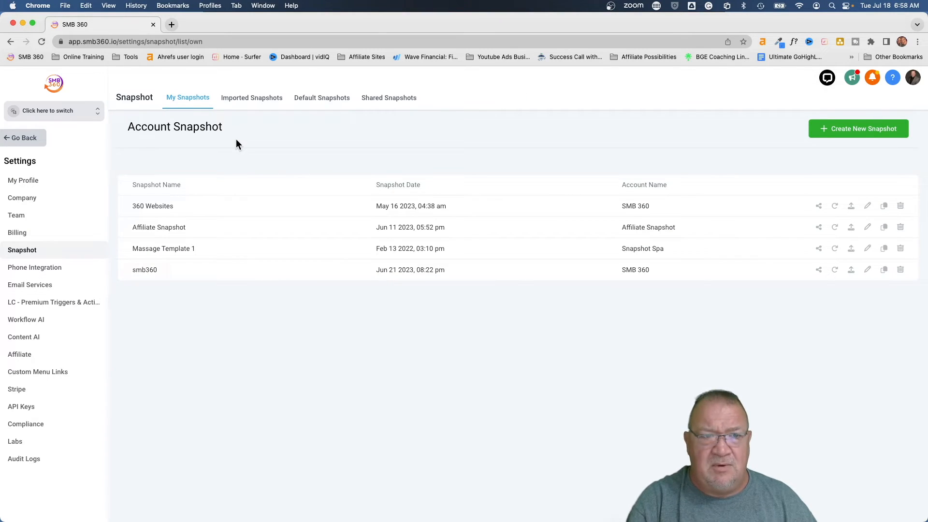
pyautogui.scroll(5, 236, 140)
pyautogui.scroll(2, 235, 139)
pyautogui.hscroll(-2, 236, 139)
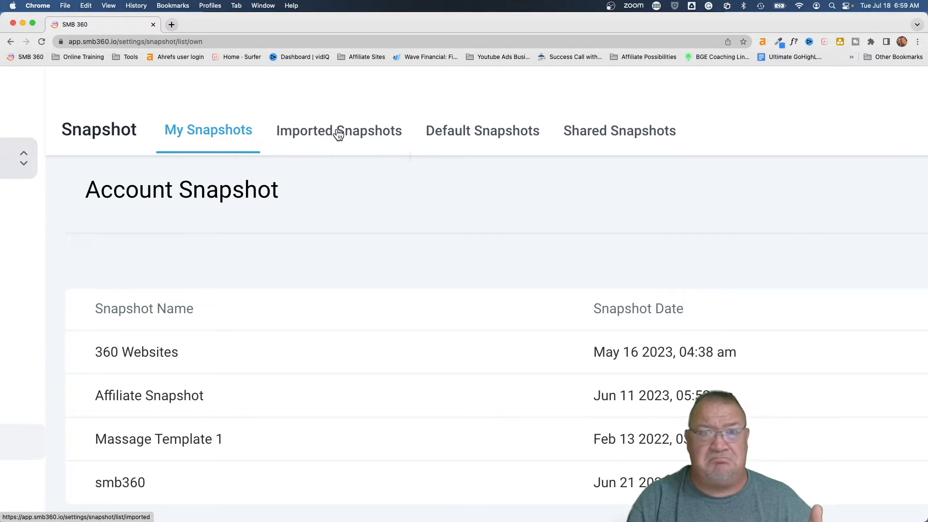
pyautogui.click(451, 138)
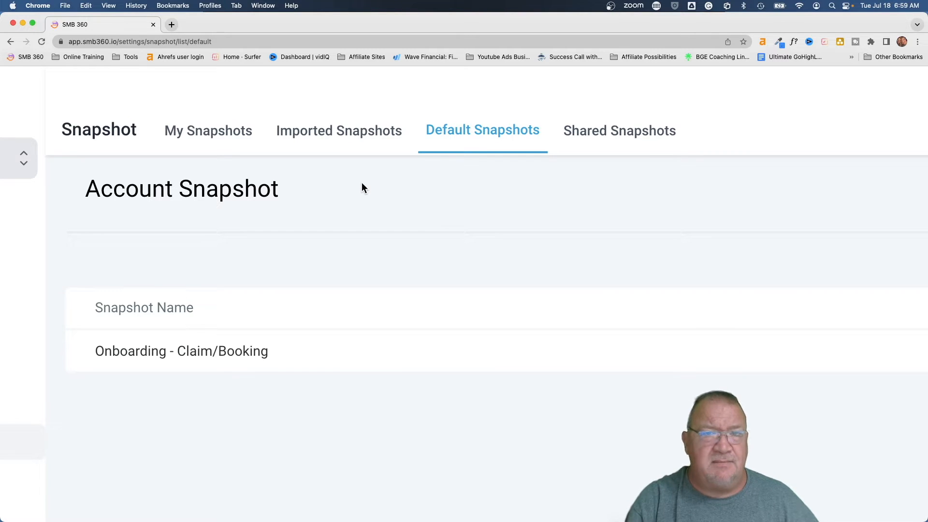
pyautogui.click(603, 140)
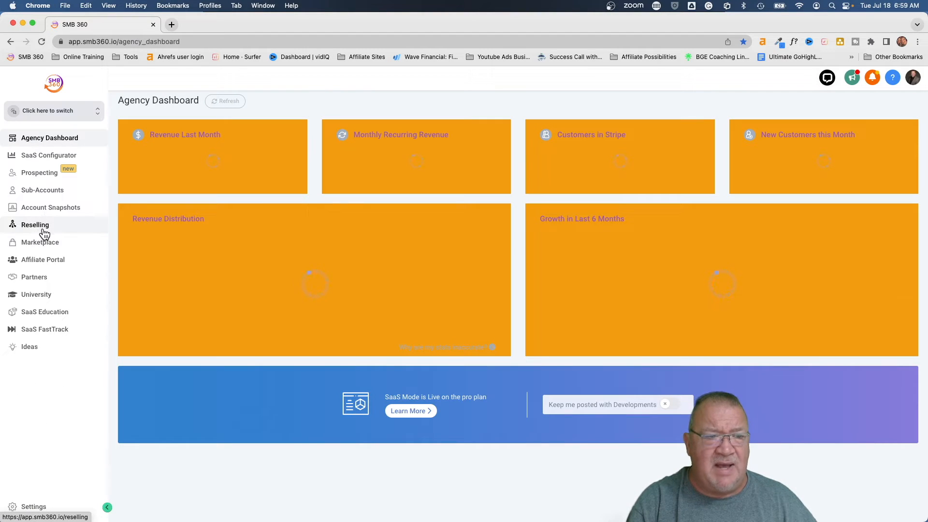
# - Open the DiGi Global Agency sub-account from the Sub-Accounts list
pyautogui.click(42, 191)
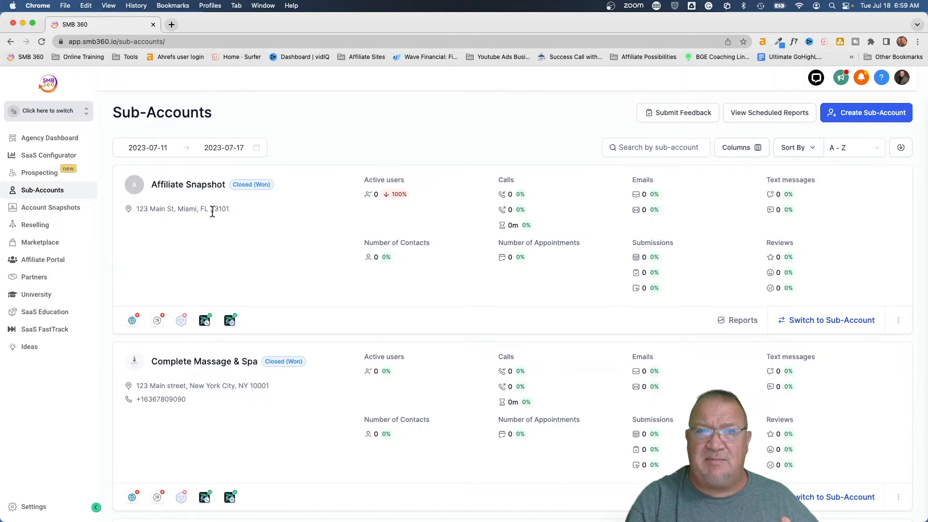
pyautogui.scroll(-7, 211, 212)
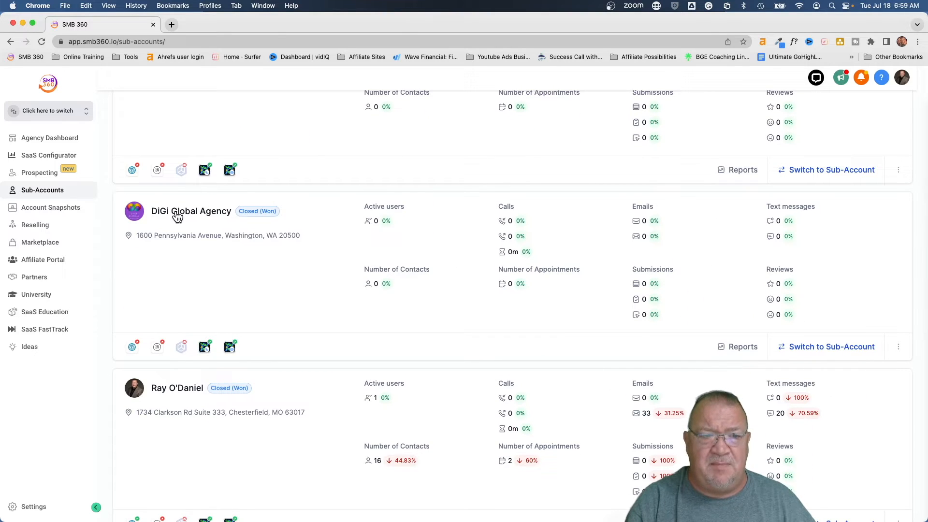
pyautogui.click(177, 213)
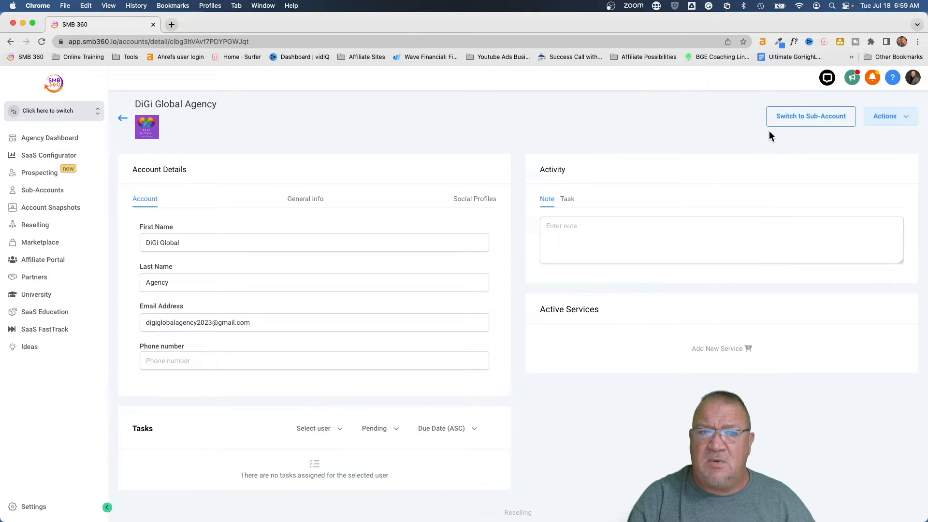
# - Choose 'Own - Affiliate Snapshot' under Actions > Load Snapshot and proceed to asset selection
pyautogui.click(887, 121)
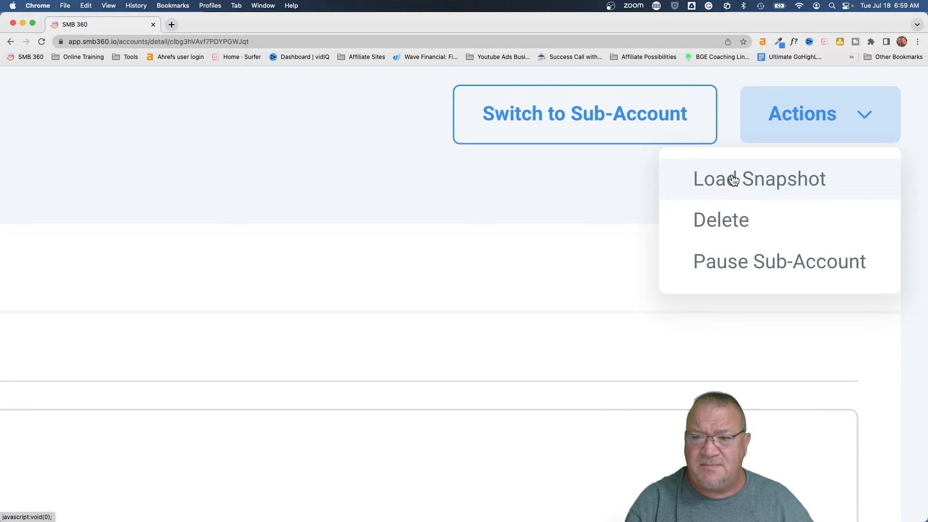
pyautogui.click(701, 180)
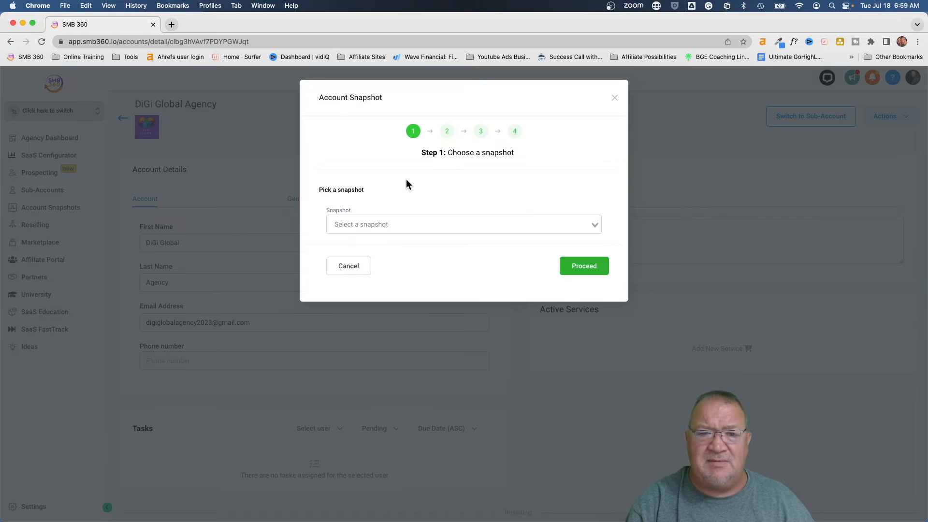
pyautogui.click(437, 225)
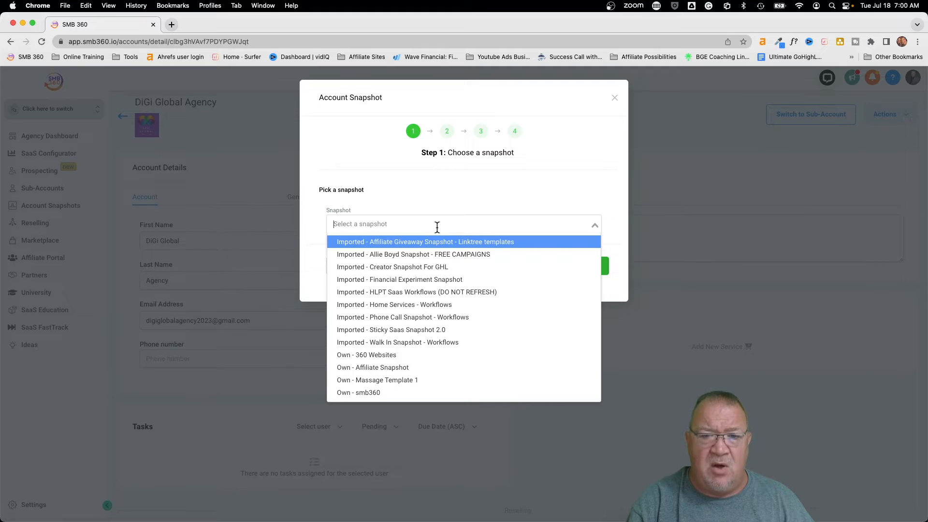
pyautogui.scroll(-2, 435, 316)
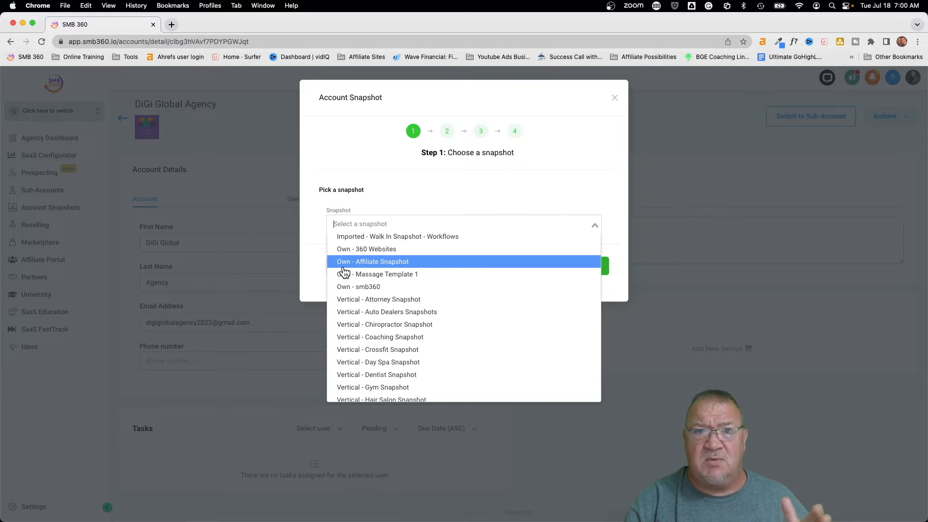
pyautogui.scroll(-2, 344, 272)
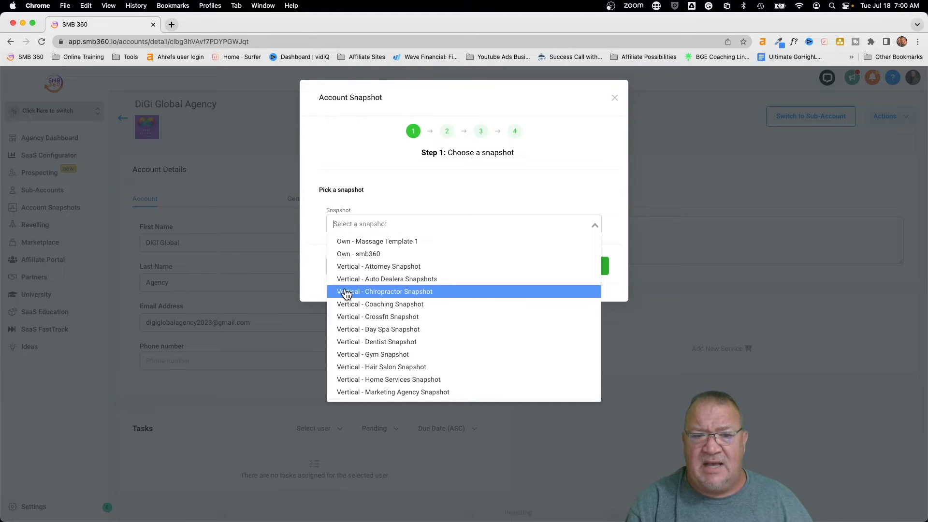
pyautogui.scroll(-3, 346, 294)
pyautogui.scroll(3, 346, 293)
pyautogui.scroll(3, 346, 294)
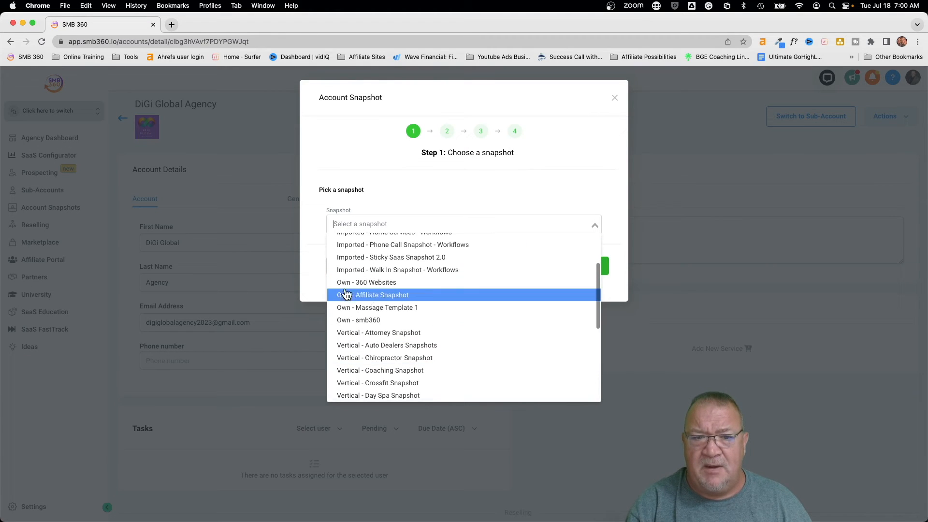
pyautogui.click(382, 296)
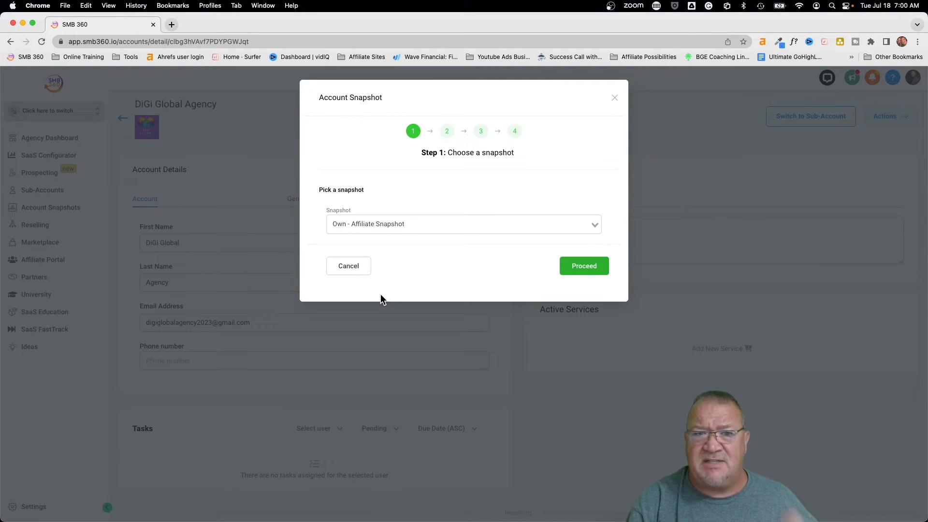
pyautogui.click(575, 267)
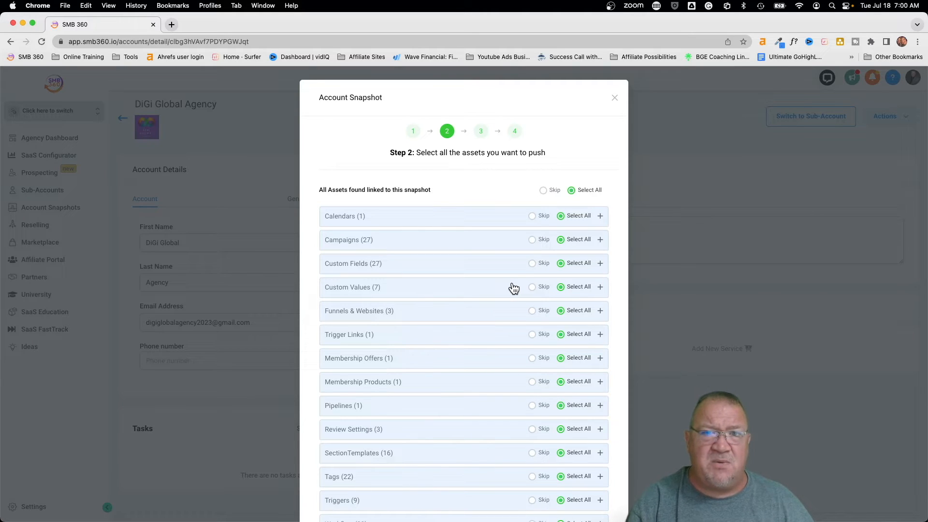
# - Inspect the Membership Offers items, then set all snapshot asset types to Skip
pyautogui.scroll(-3, 513, 288)
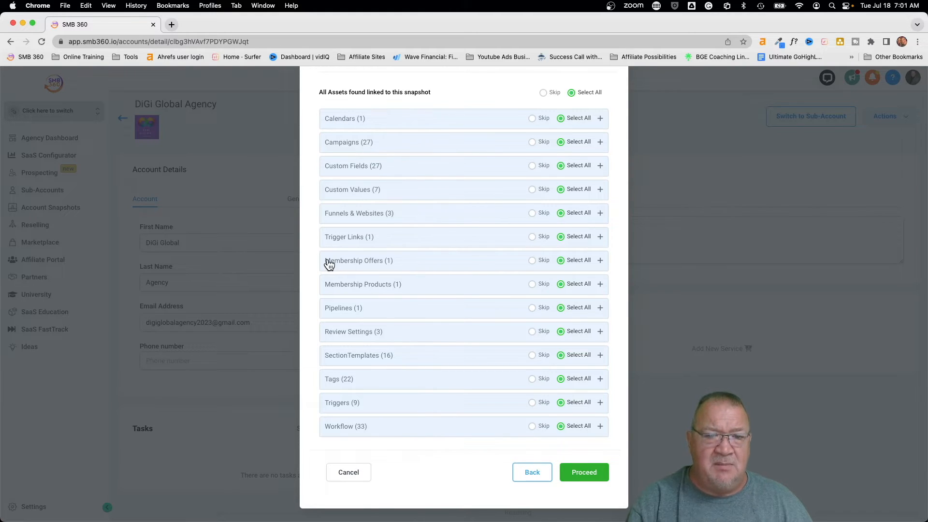
pyautogui.click(409, 265)
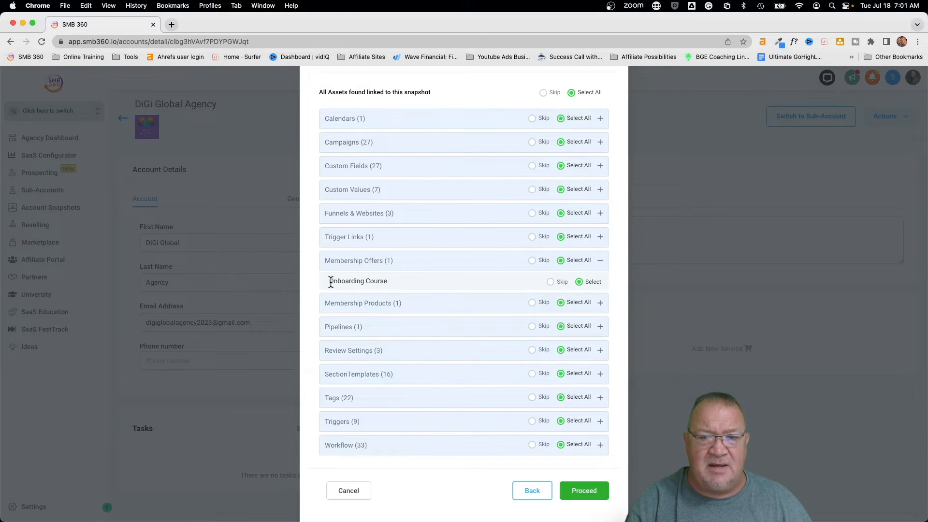
pyautogui.moveTo(329, 280); pyautogui.dragTo(382, 282)
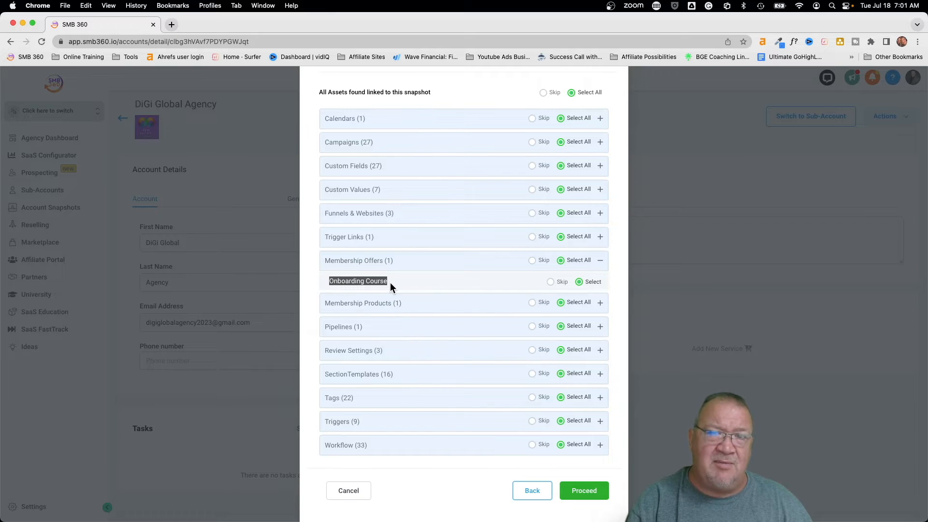
pyautogui.click(390, 282)
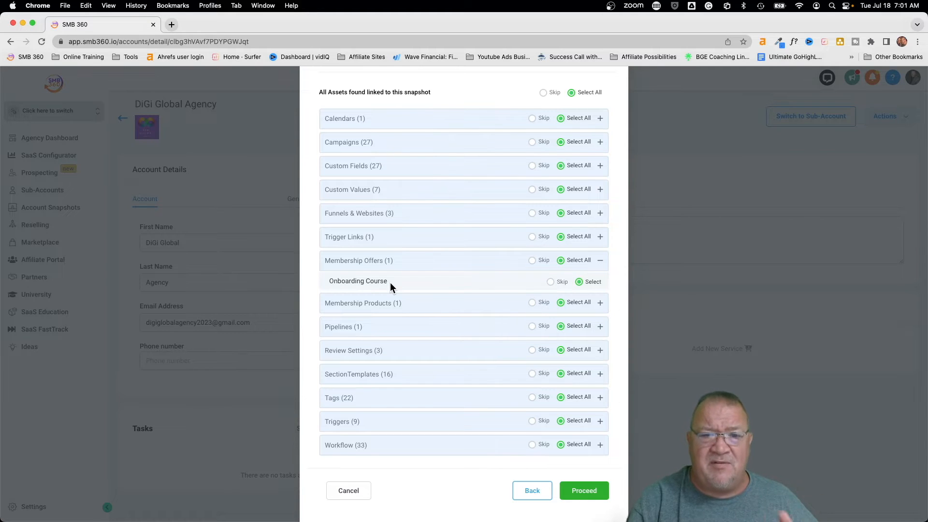
pyautogui.click(339, 269)
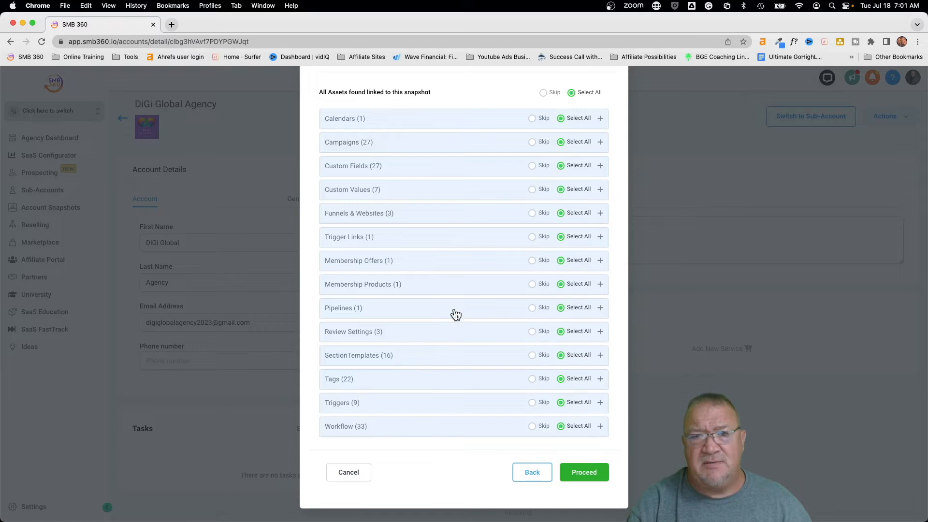
pyautogui.click(544, 93)
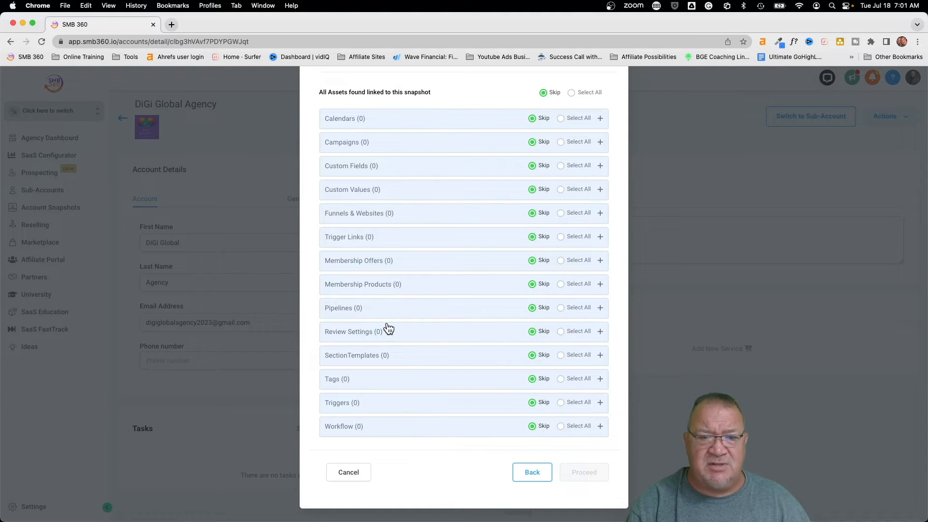
# - Include only the Email - Bad Address - Bounce and Email - Contact Unsubscribed workflows, then proceed
pyautogui.click(497, 428)
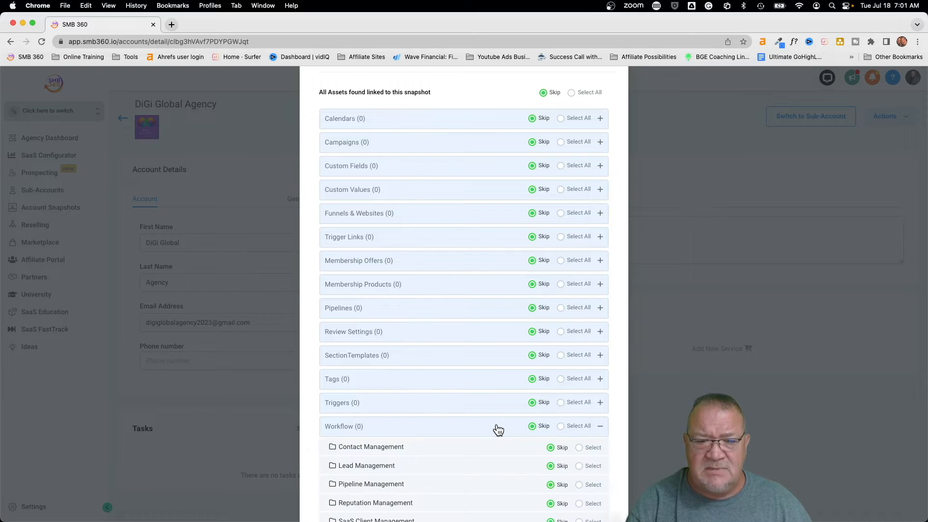
pyautogui.scroll(-2, 498, 429)
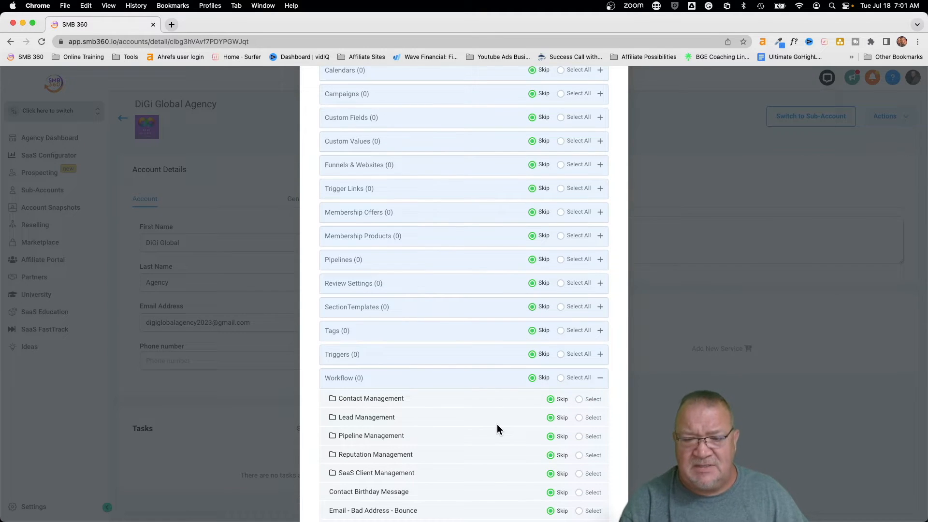
pyautogui.scroll(-5, 497, 426)
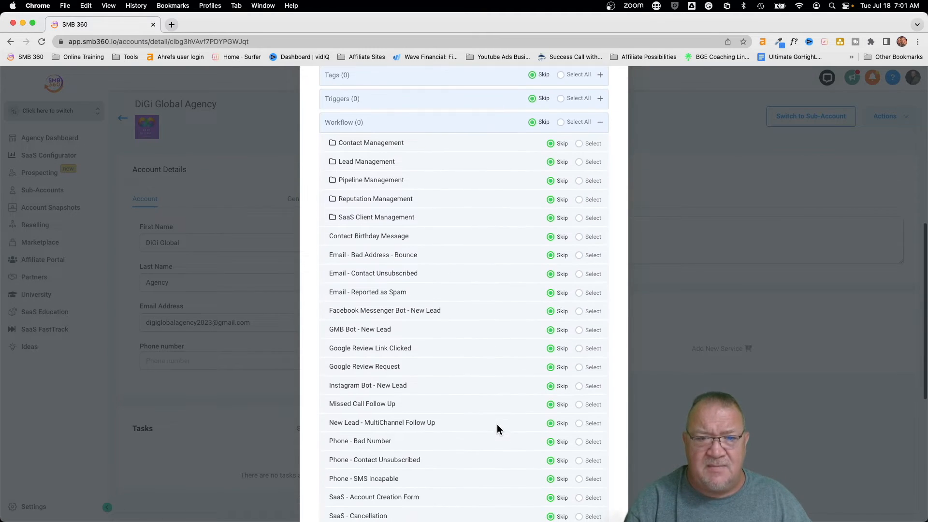
pyautogui.scroll(-1, 497, 430)
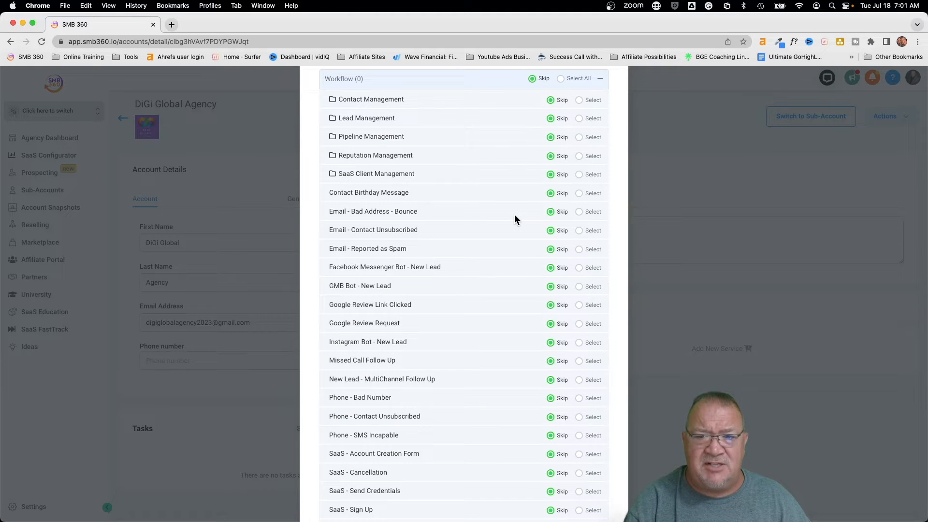
pyautogui.click(579, 212)
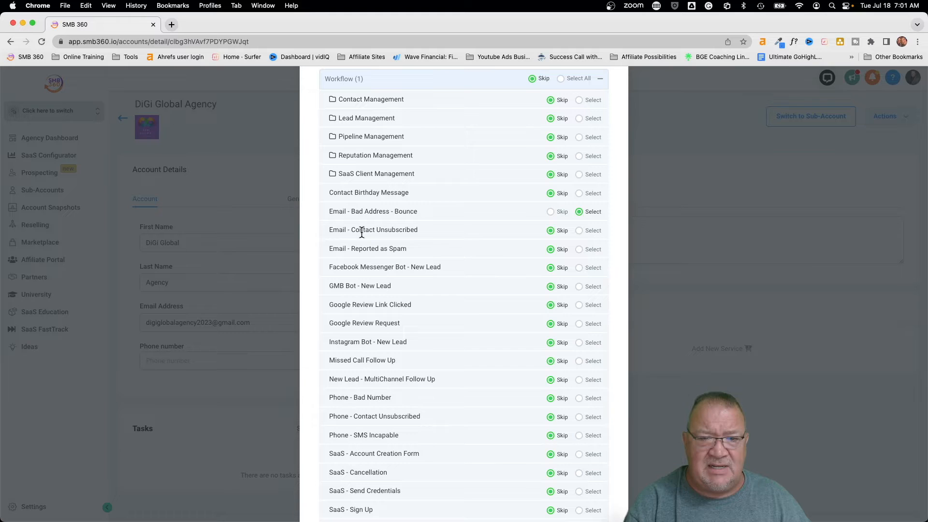
pyautogui.click(582, 234)
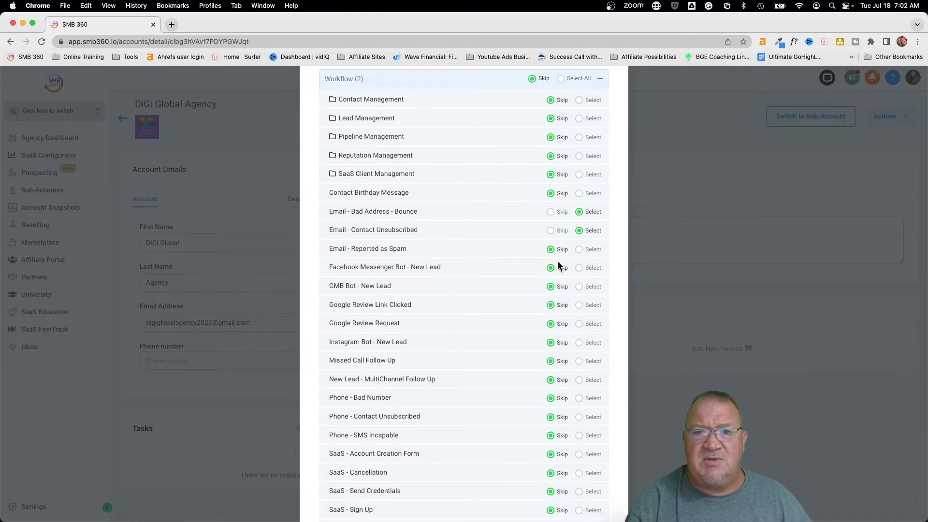
pyautogui.scroll(3, 556, 263)
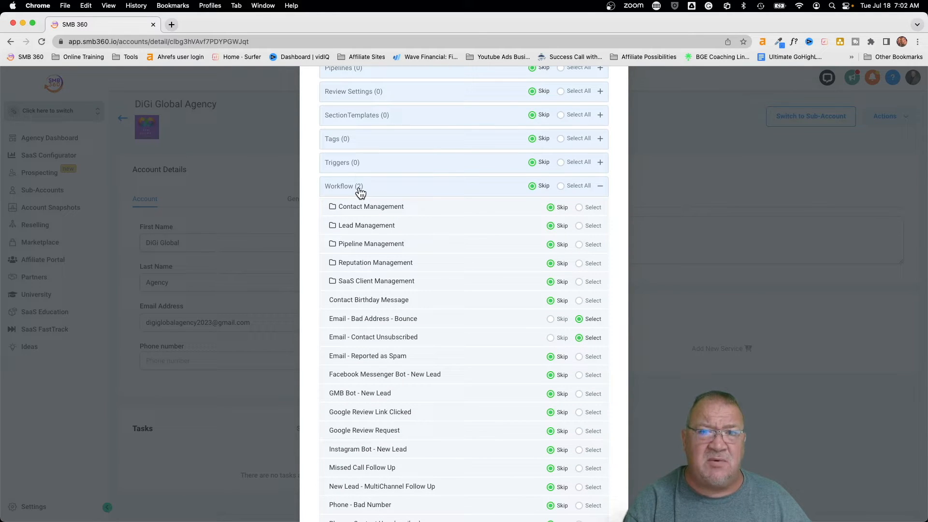
pyautogui.scroll(-6, 571, 323)
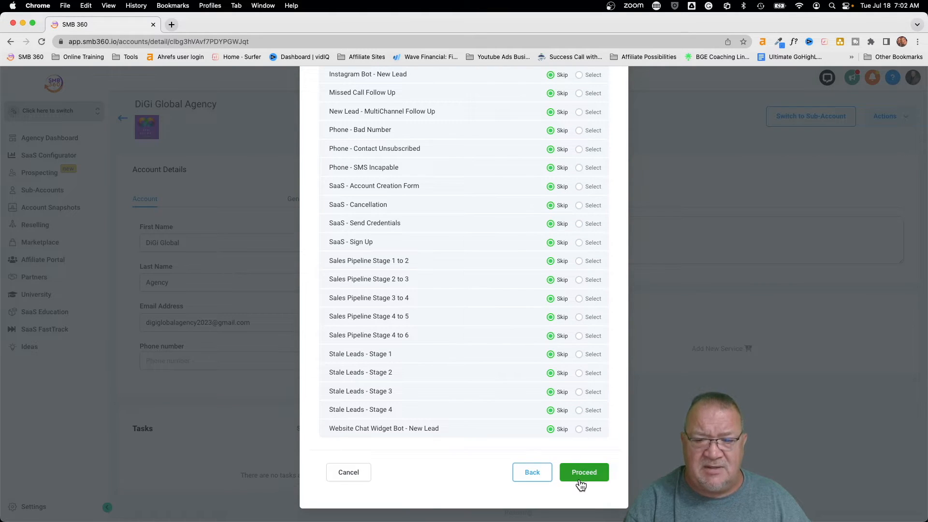
pyautogui.click(581, 472)
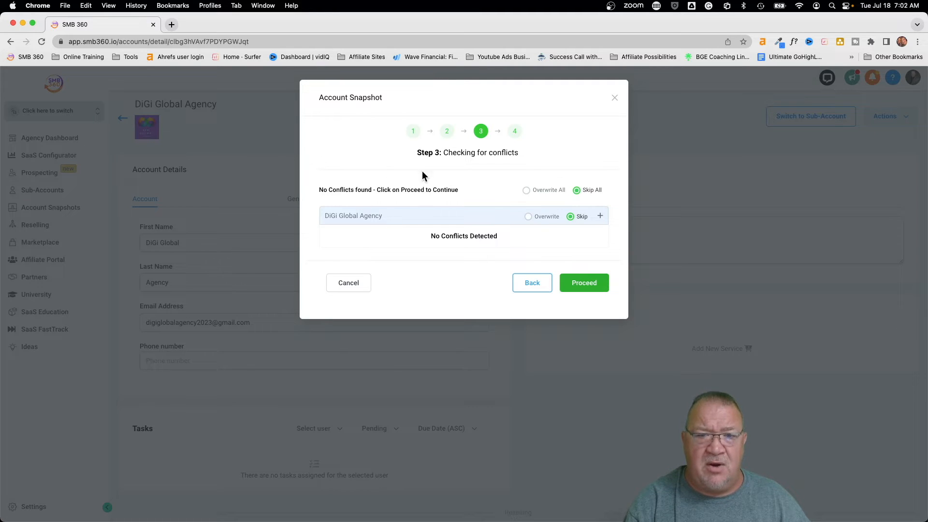
# - Select Overwrite instead of Skip for DiGi Global Agency and continue past the conflict check
pyautogui.moveTo(427, 237); pyautogui.dragTo(476, 235)
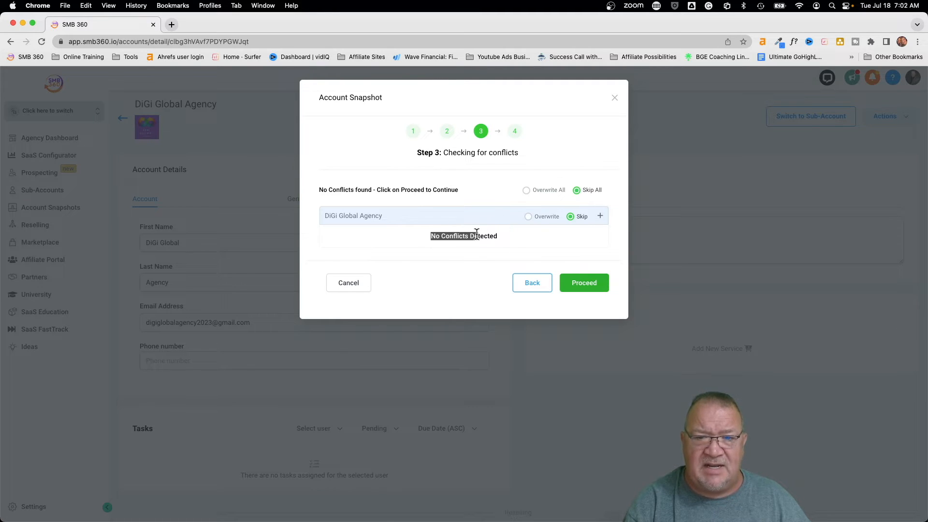
pyautogui.click(507, 236)
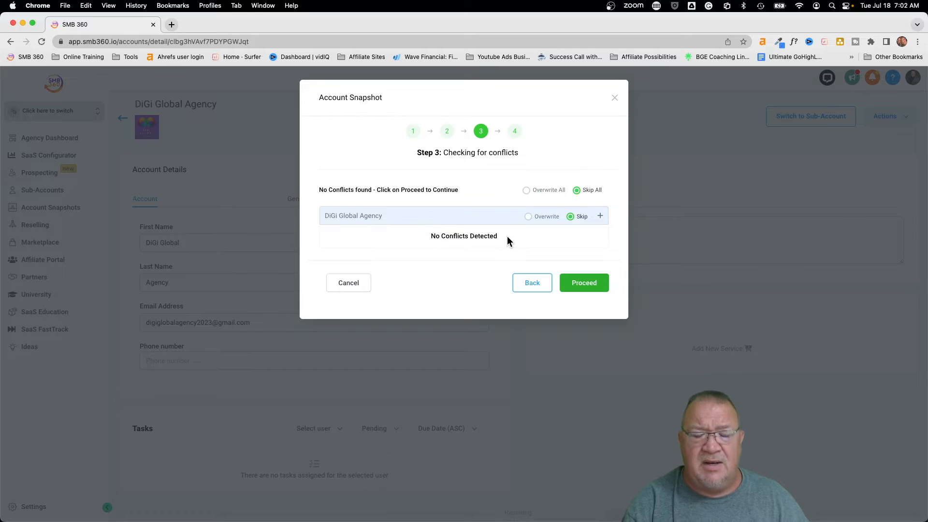
pyautogui.scroll(5, 506, 236)
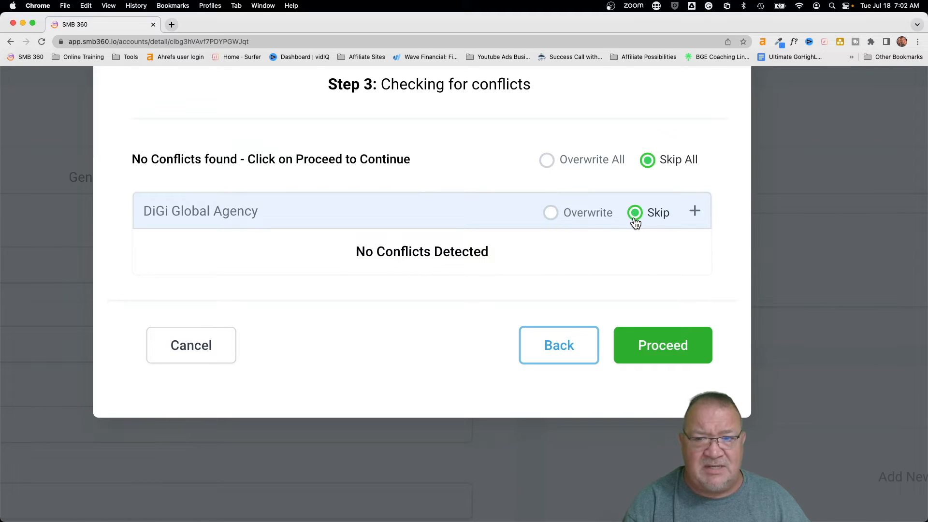
pyautogui.click(550, 214)
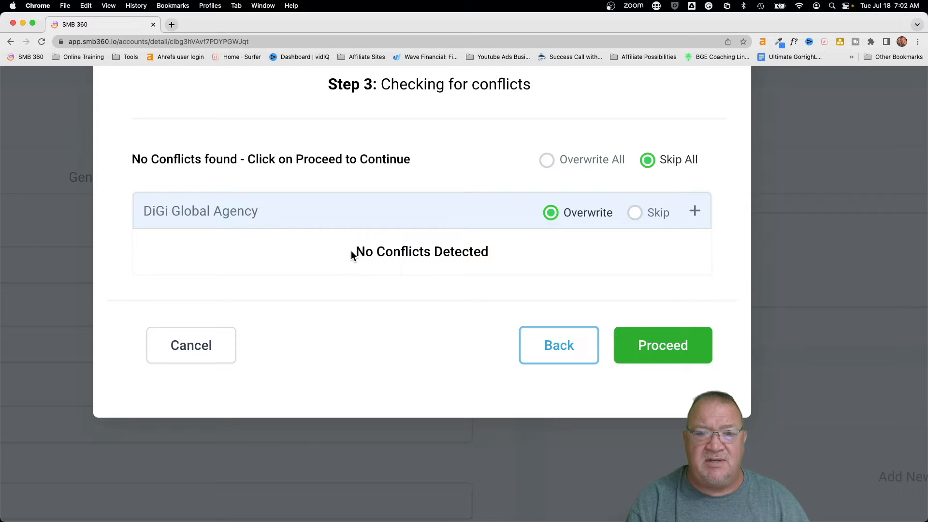
pyautogui.moveTo(356, 252); pyautogui.dragTo(472, 256)
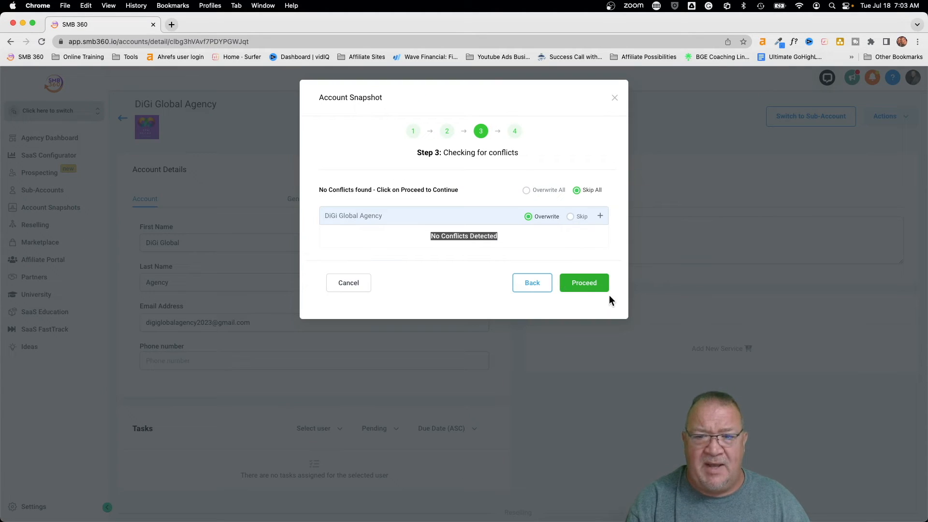
pyautogui.click(658, 343)
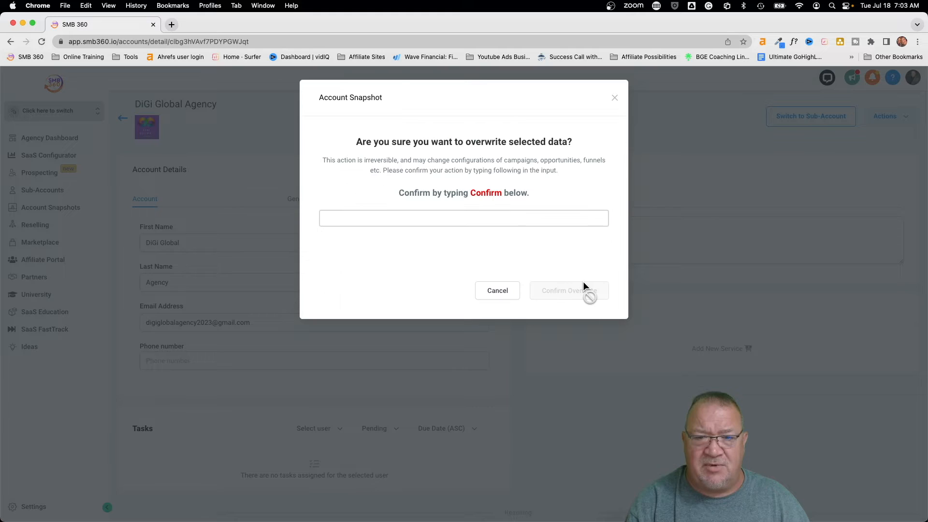
# - Enter 'confirm' to approve the overwrite and acknowledge the data copy message
pyautogui.click(419, 215)
pyautogui.write('confirm')
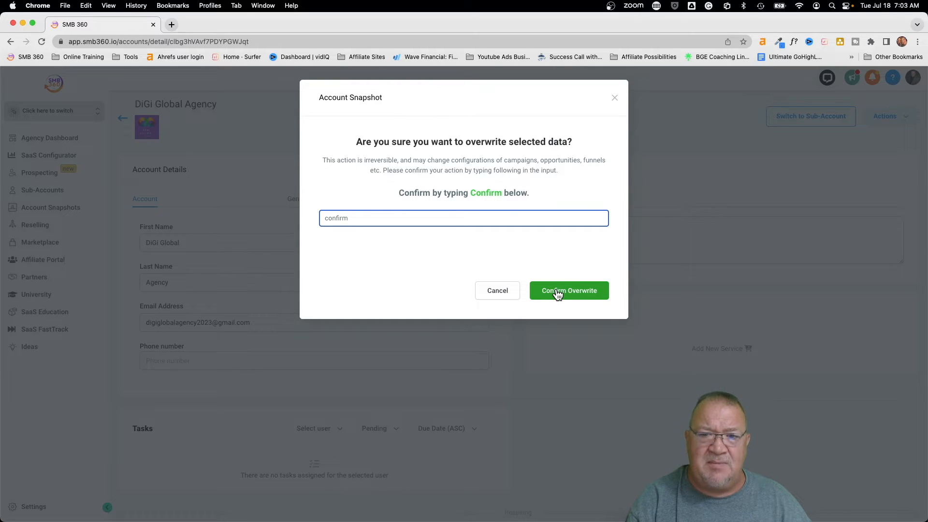
pyautogui.click(558, 293)
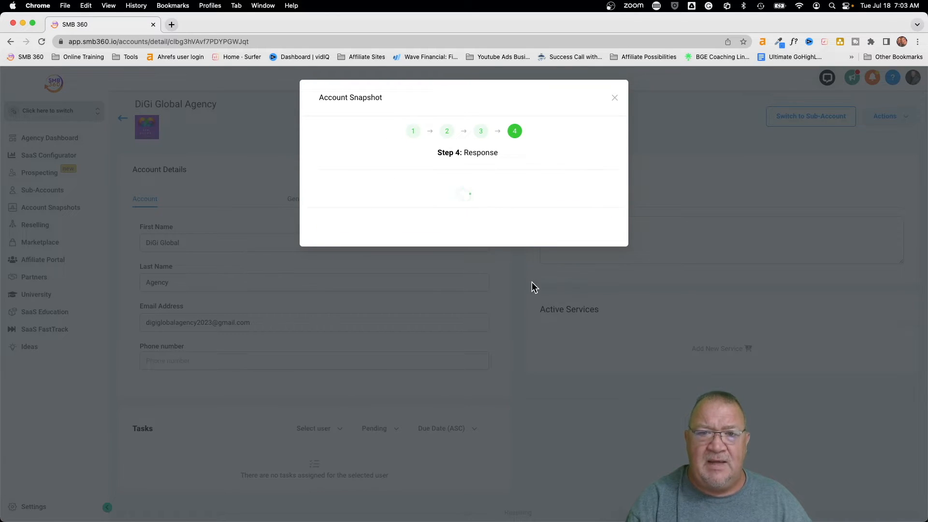
pyautogui.click(583, 222)
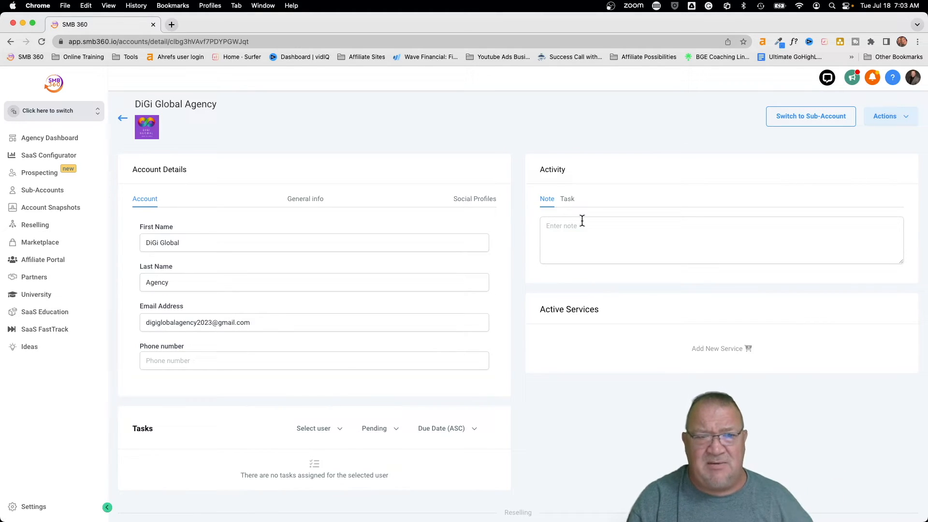
# - Pick DiGi Global Agency from the account switcher list
pyautogui.click(91, 113)
pyautogui.scroll(-3, 233, 269)
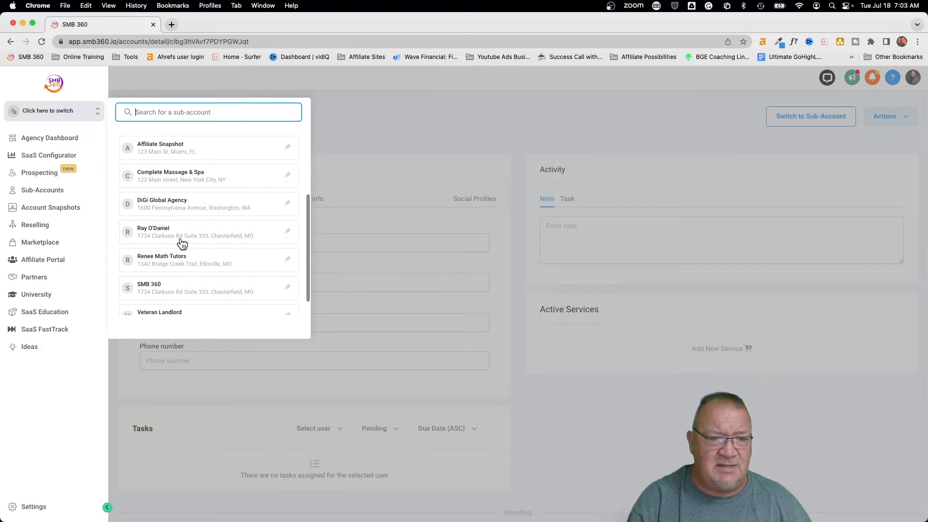
pyautogui.click(156, 196)
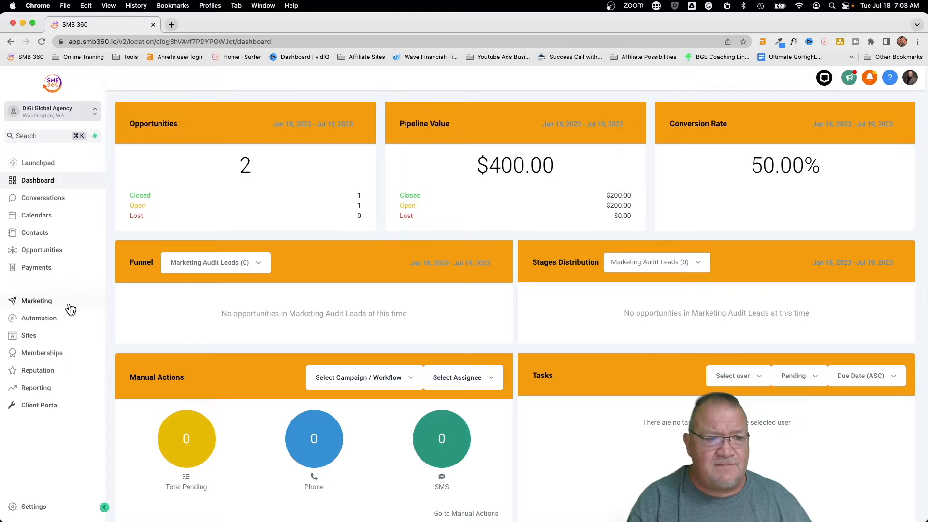
# - Open Automation to view DiGi Global Agency's workflow list with the copied email workflows
pyautogui.click(64, 317)
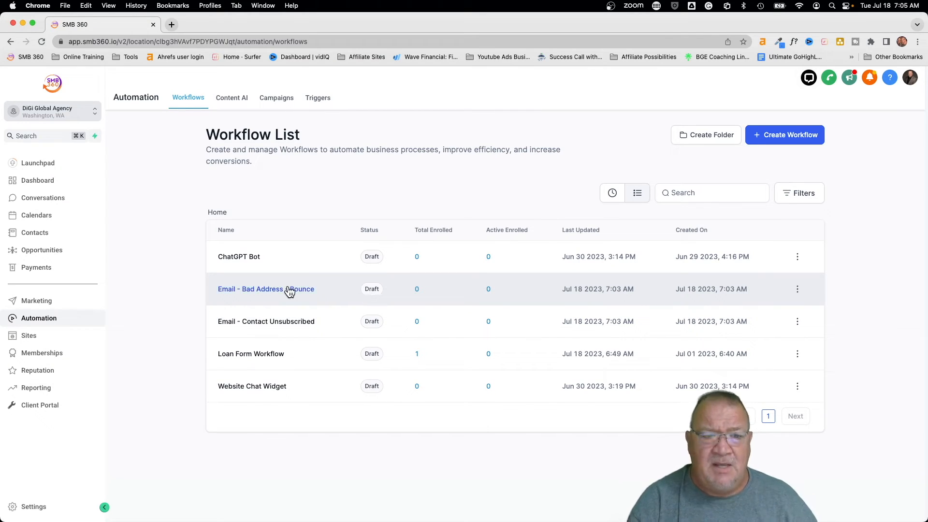
pyautogui.click(260, 290)
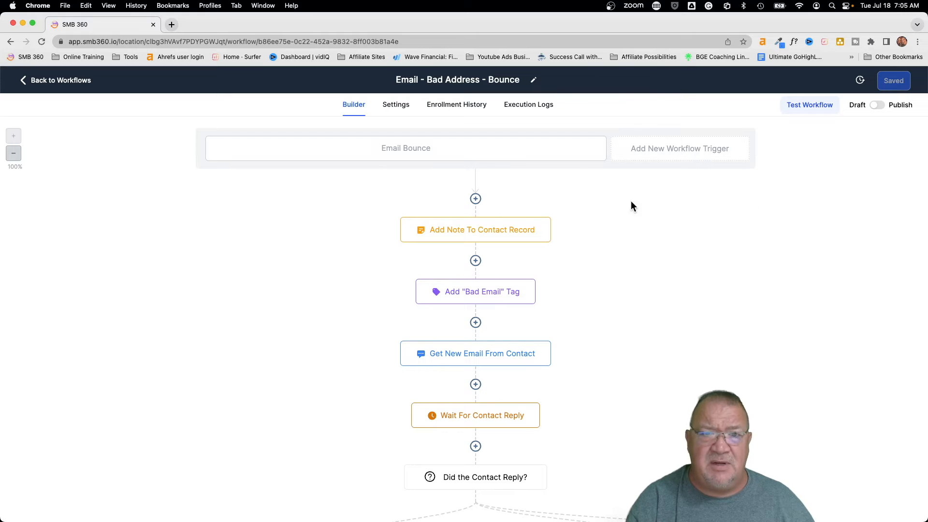
pyautogui.scroll(-10, 638, 304)
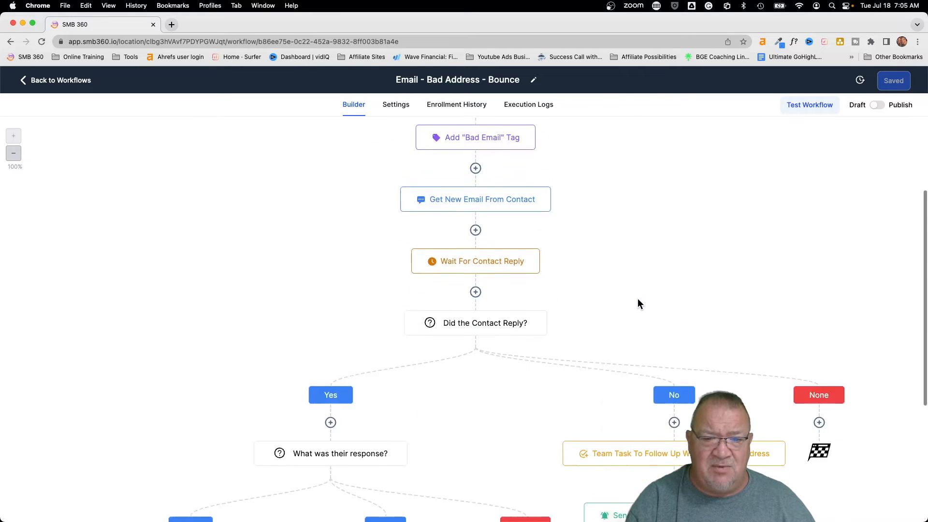
pyautogui.scroll(10, 637, 298)
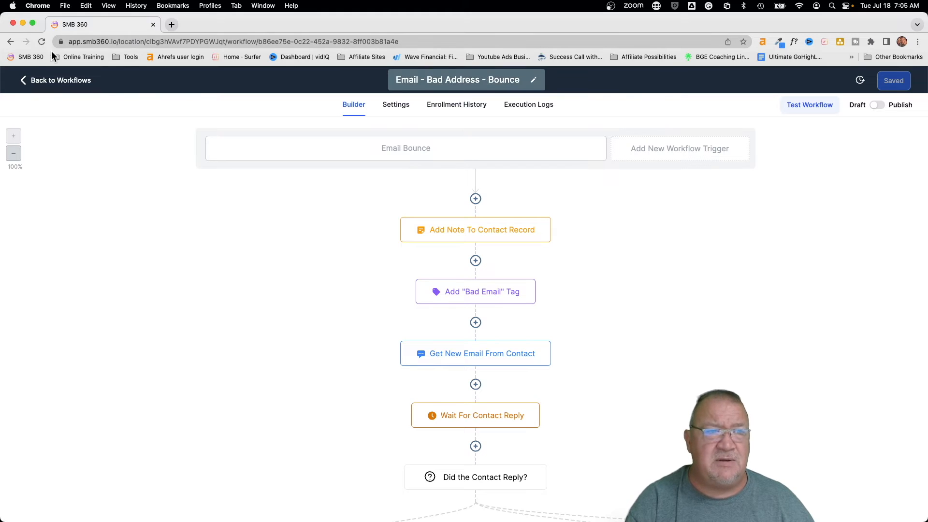
pyautogui.click(36, 80)
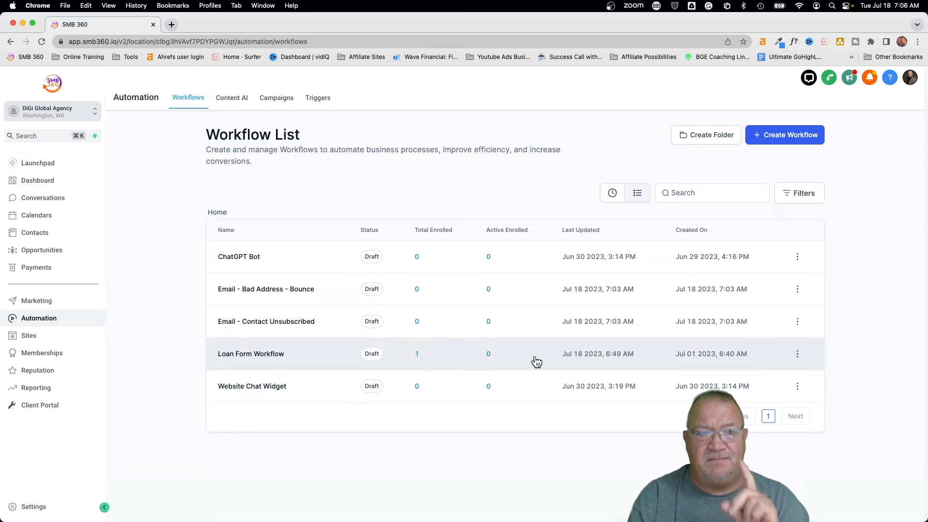
pyautogui.click(86, 115)
pyautogui.click(143, 141)
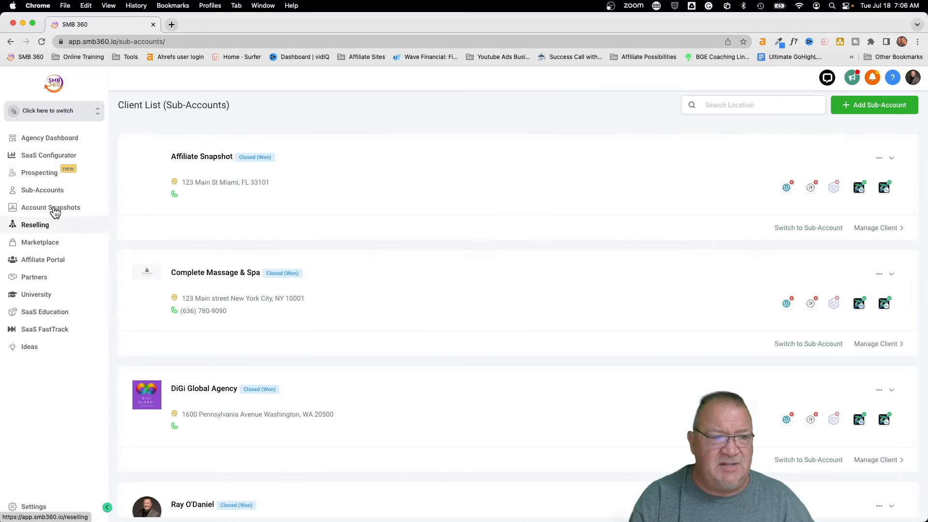
pyautogui.click(38, 190)
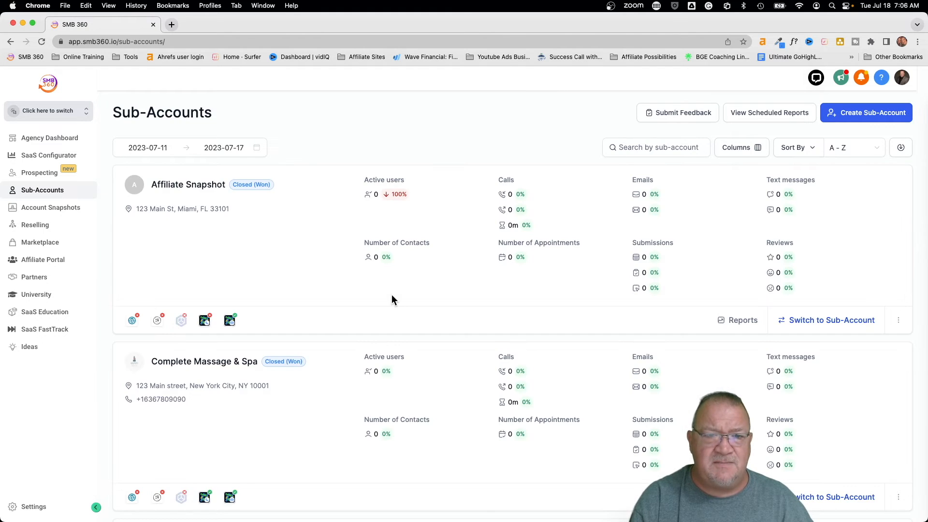
pyautogui.scroll(-7, 392, 300)
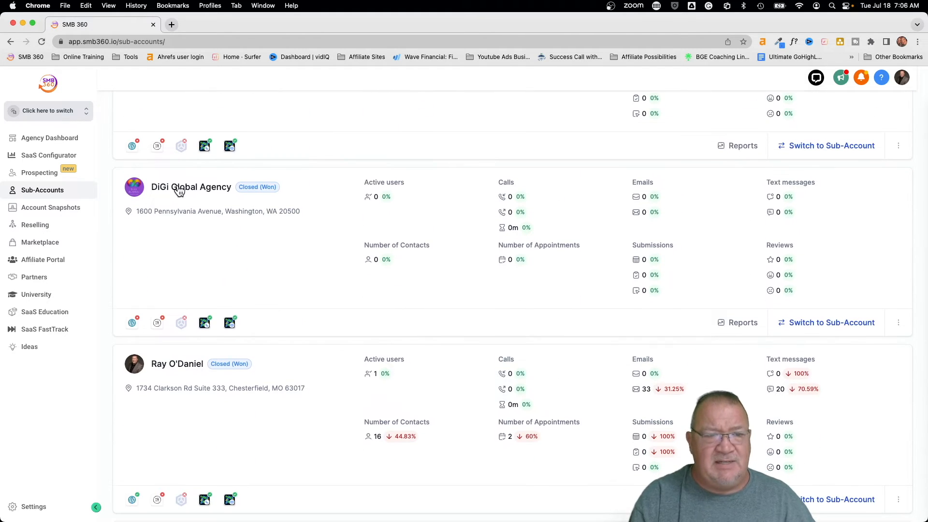
pyautogui.click(179, 190)
# - Load the Own - Affiliate Snapshot into the account and proceed to asset selection
pyautogui.click(887, 118)
pyautogui.click(882, 134)
pyautogui.click(463, 224)
pyautogui.click(391, 368)
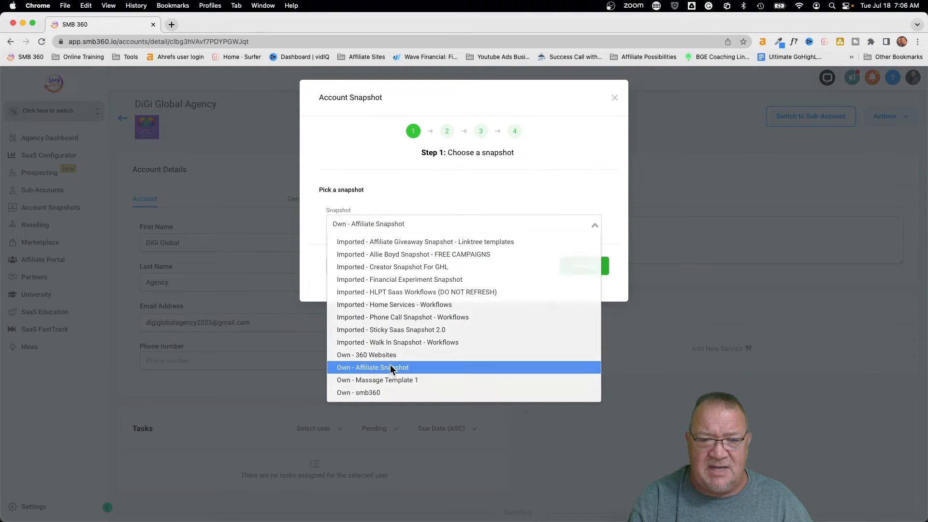
pyautogui.click(581, 266)
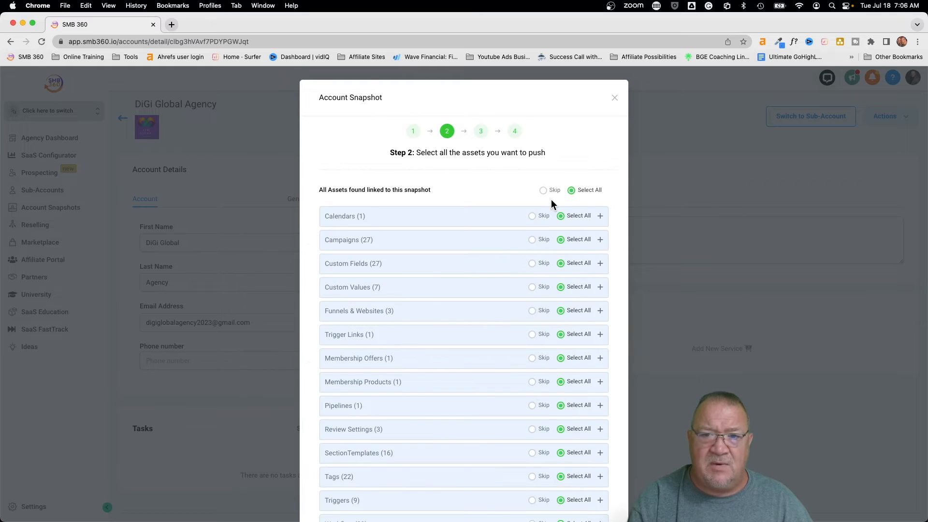
# - Set every snapshot asset to Skip except the two email workflows, then proceed to the conflict check
pyautogui.click(542, 190)
pyautogui.scroll(-2, 517, 318)
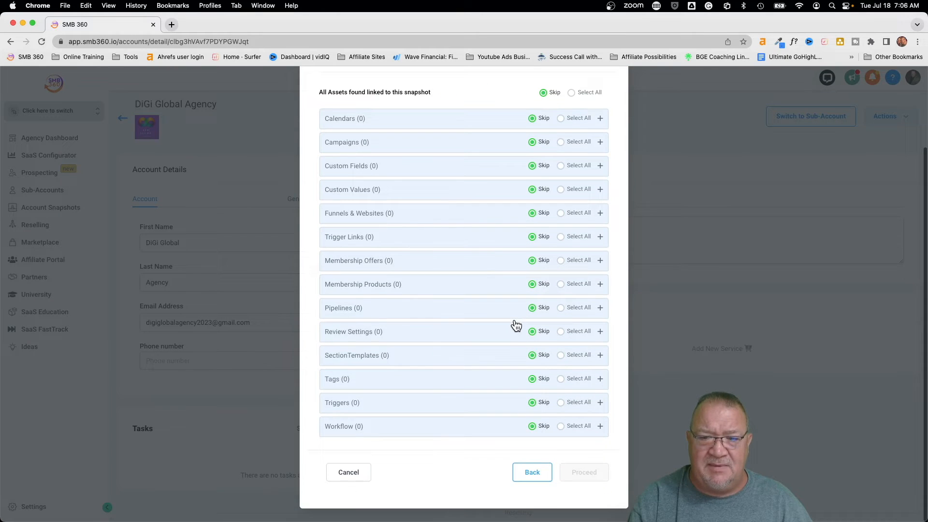
pyautogui.click(445, 425)
pyautogui.scroll(-6, 551, 387)
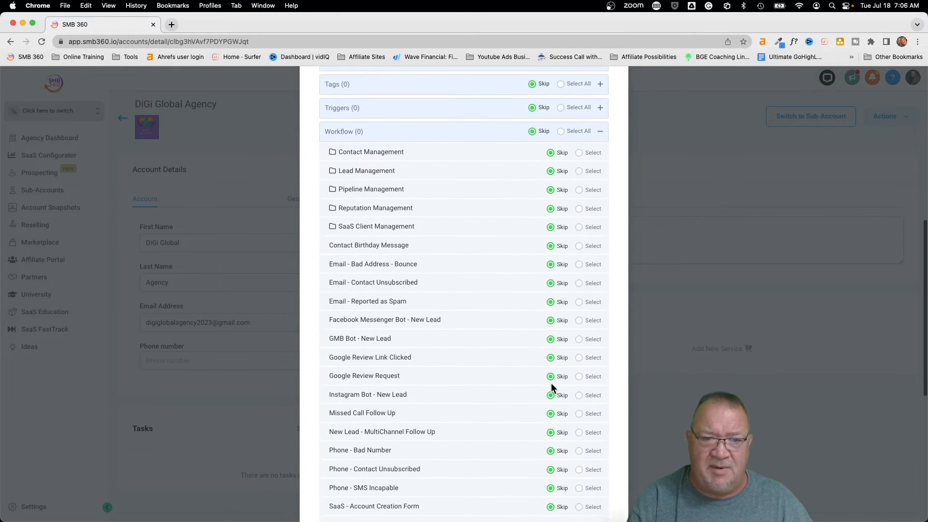
pyautogui.scroll(-2, 551, 387)
pyautogui.click(580, 214)
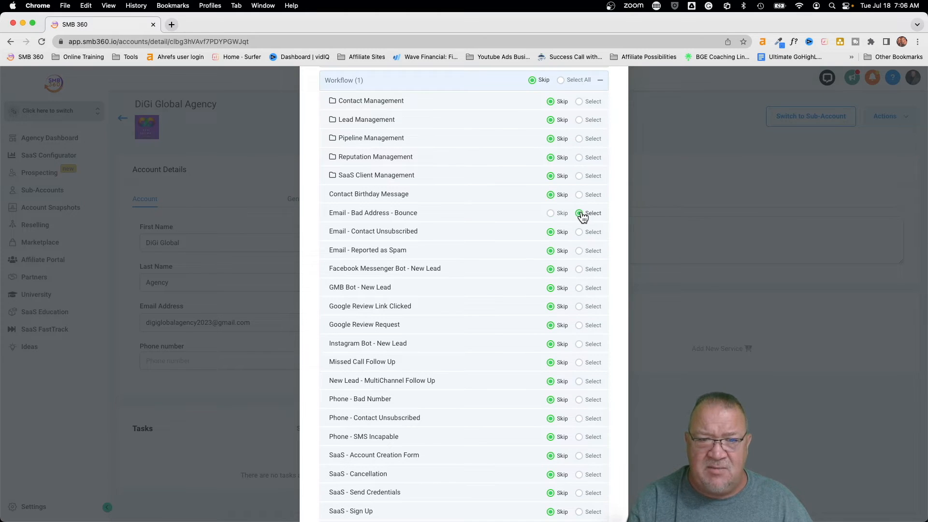
pyautogui.click(579, 233)
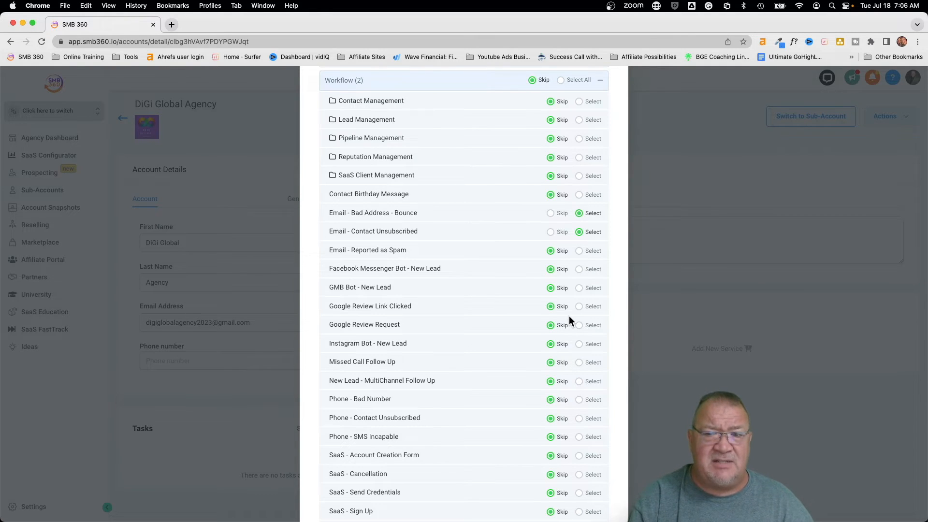
pyautogui.scroll(-6, 569, 315)
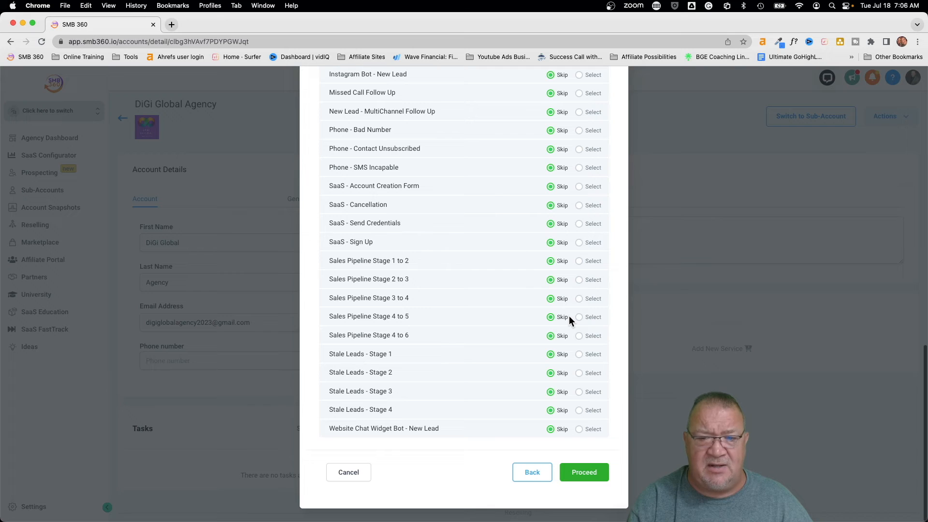
pyautogui.click(576, 471)
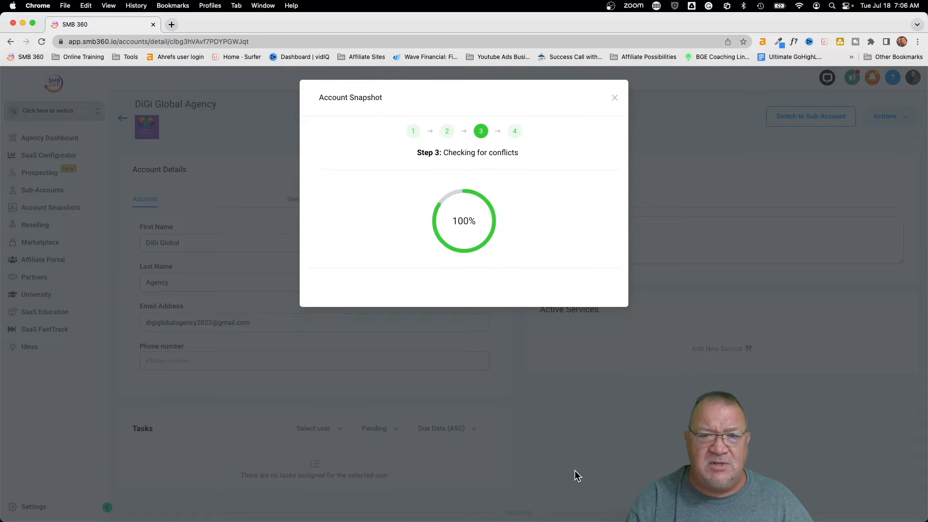
# - Expand the DiGi Global Agency conflicts and highlight the Bounce and Contact Unsubscribed workflow conflicts
pyautogui.scroll(5, 438, 237)
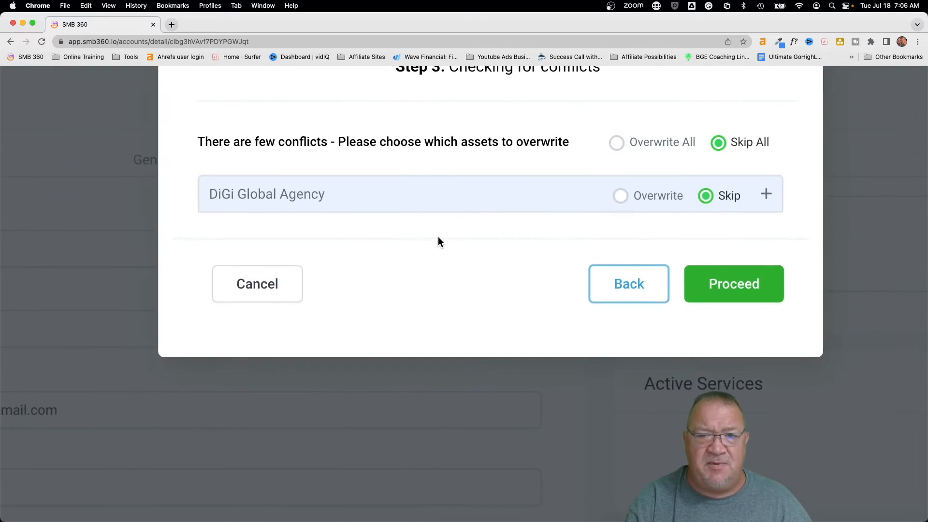
pyautogui.moveTo(198, 142); pyautogui.dragTo(570, 141)
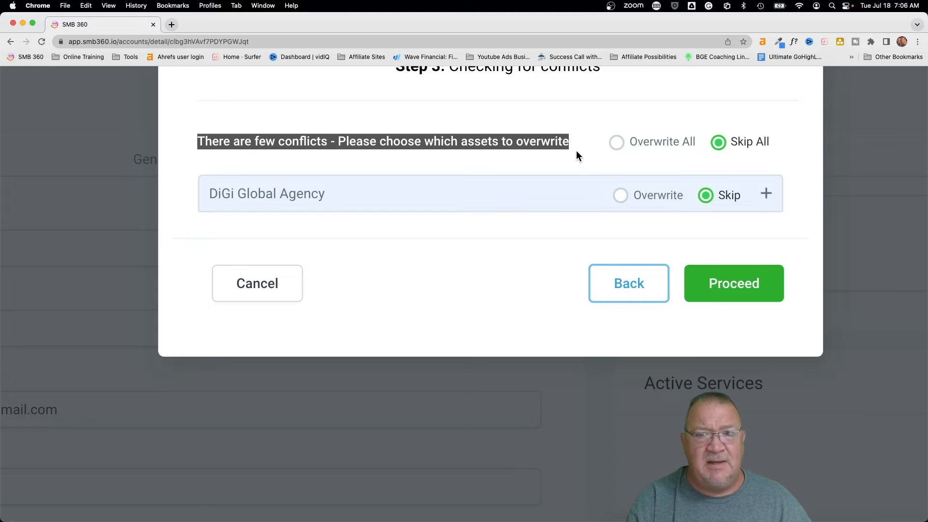
pyautogui.click(577, 152)
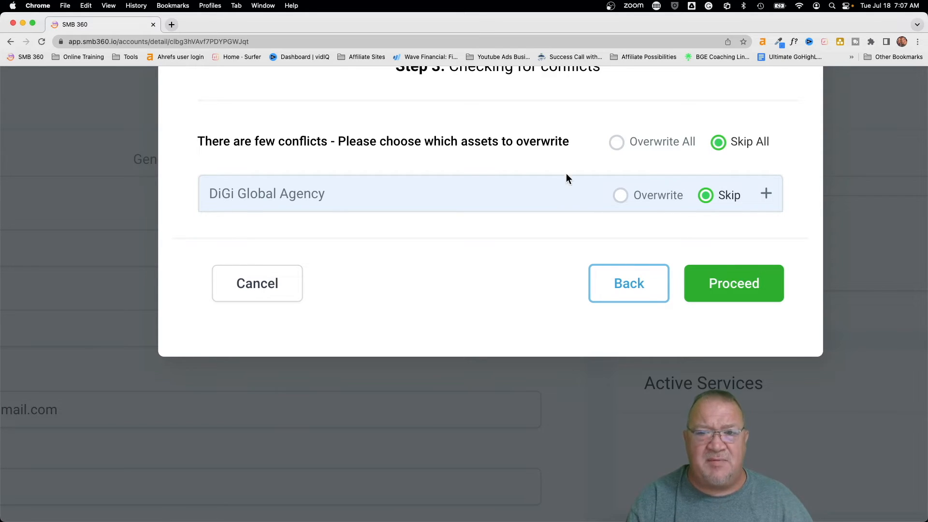
pyautogui.click(556, 194)
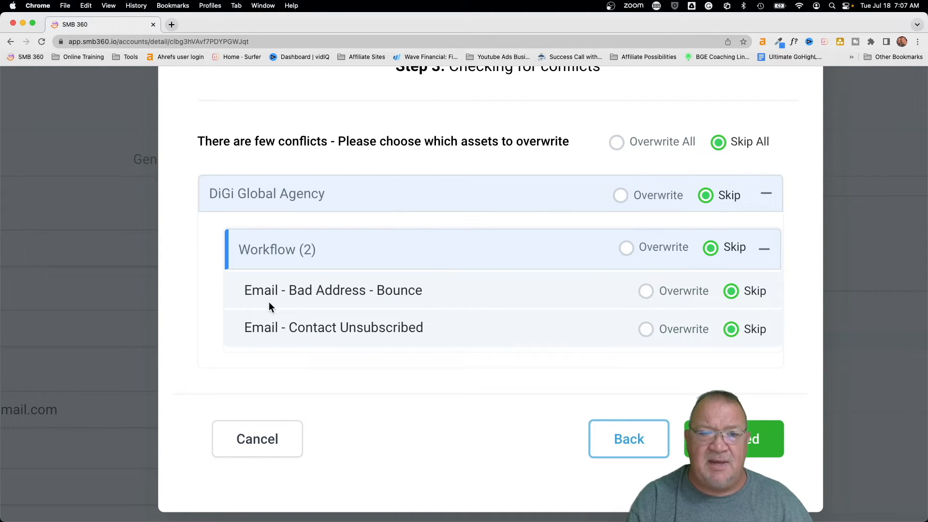
pyautogui.moveTo(241, 288); pyautogui.dragTo(419, 300)
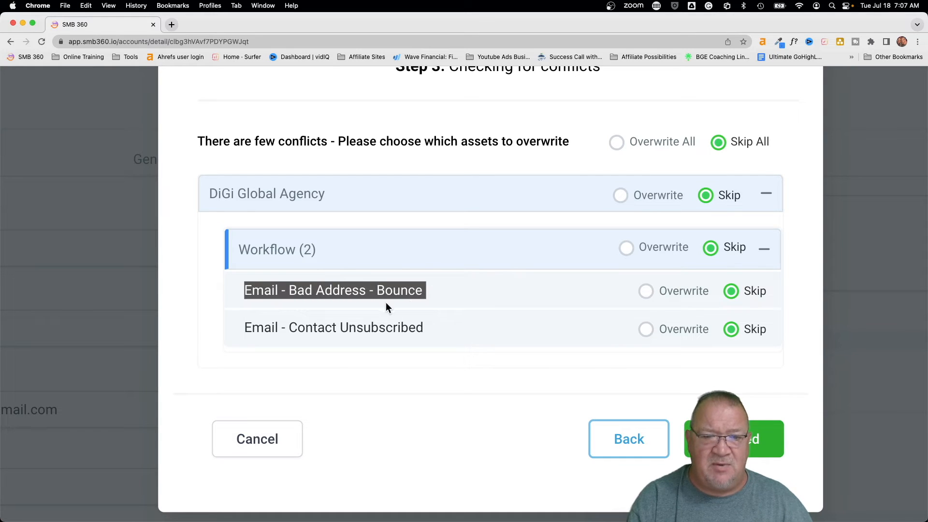
pyautogui.moveTo(239, 327); pyautogui.dragTo(406, 332)
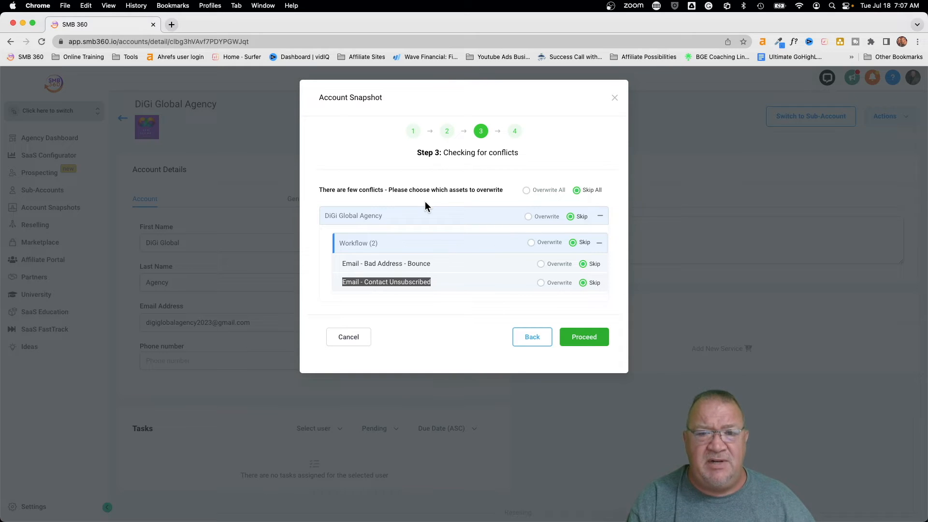
# - Cancel the snapshot load, switch into DiGi Global Agency, and open its Automation workflows
pyautogui.click(349, 337)
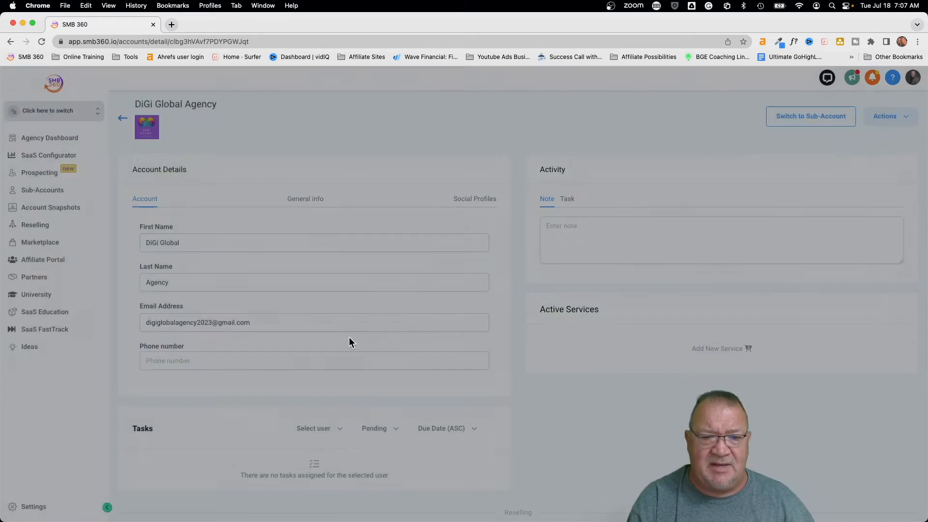
pyautogui.click(88, 113)
pyautogui.scroll(-1, 169, 198)
pyautogui.click(158, 226)
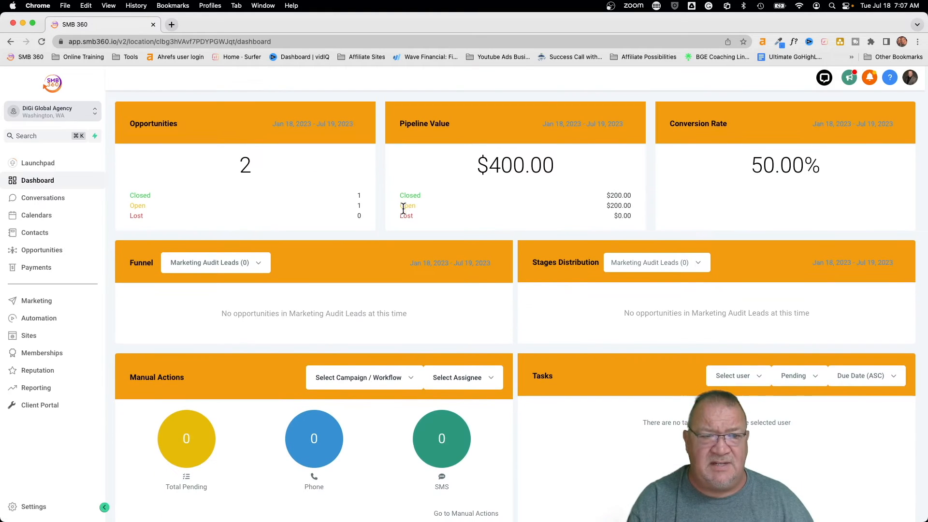
pyautogui.click(58, 319)
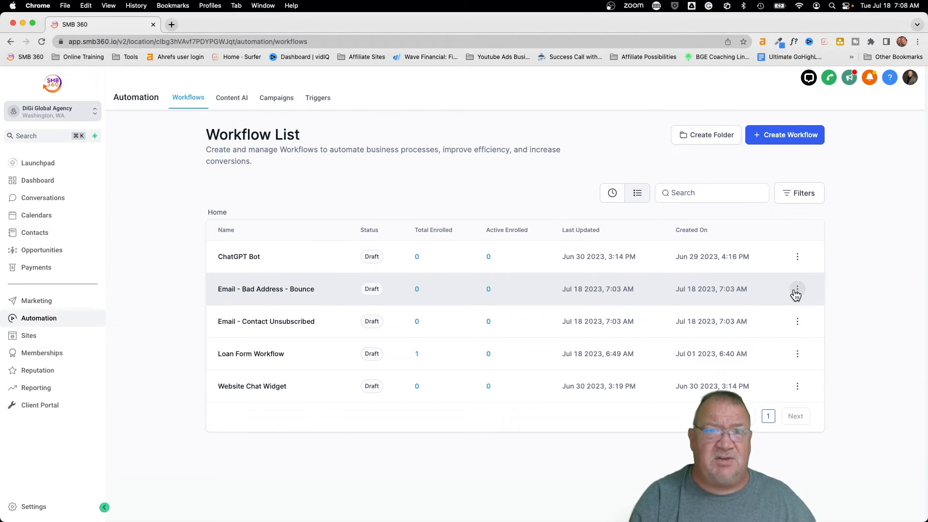
# - Duplicate the Bounce and Contact Unsubscribed email workflows, keeping the suggested '- copy' names
pyautogui.click(797, 290)
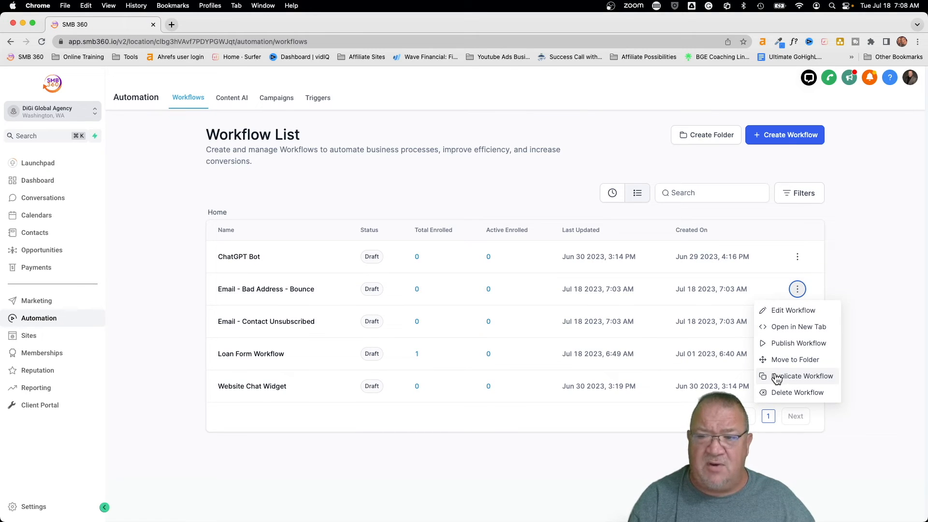
pyautogui.click(776, 378)
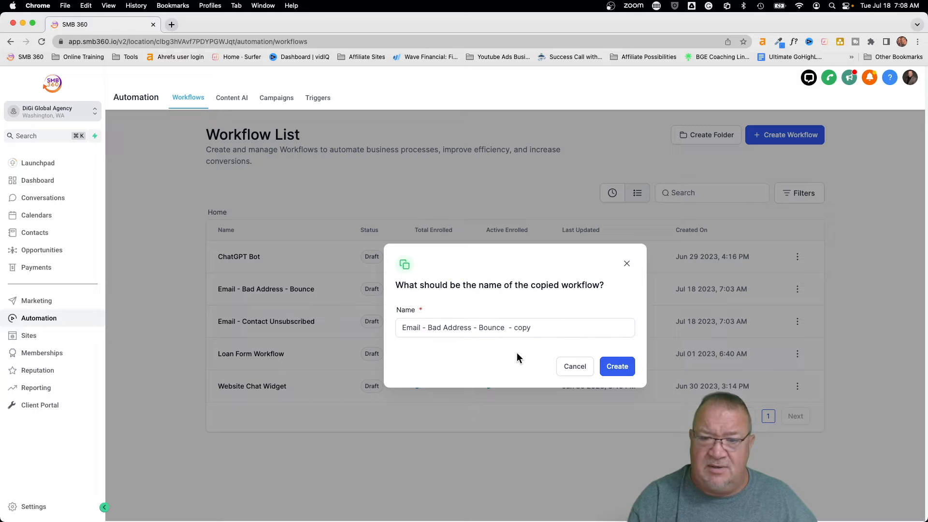
pyautogui.click(617, 368)
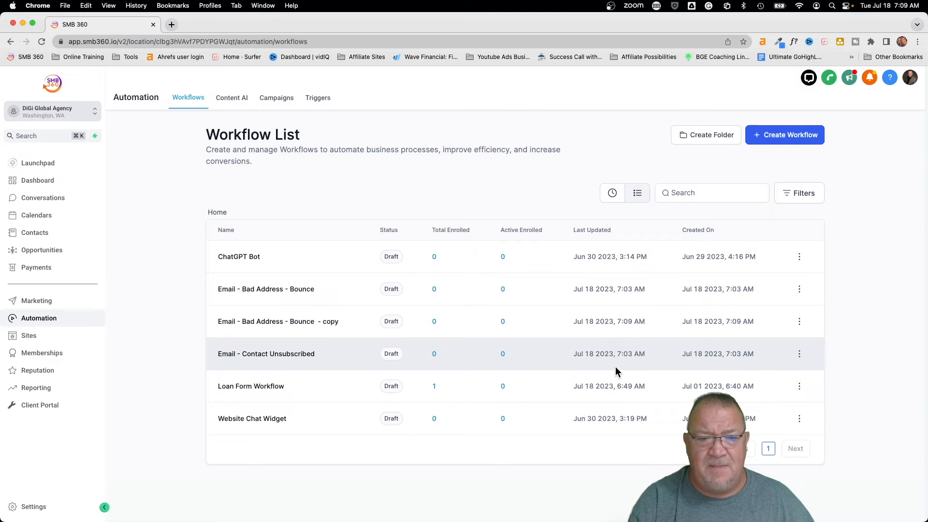
pyautogui.click(799, 354)
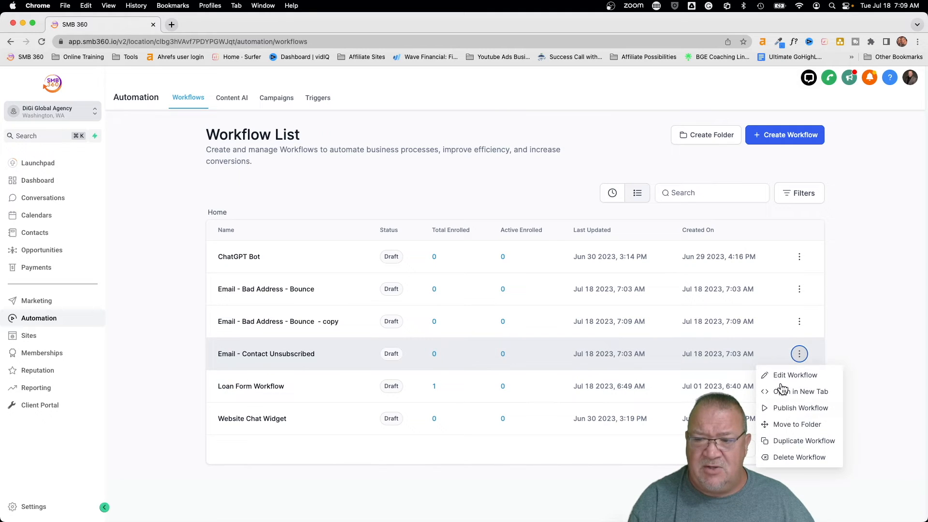
pyautogui.click(782, 441)
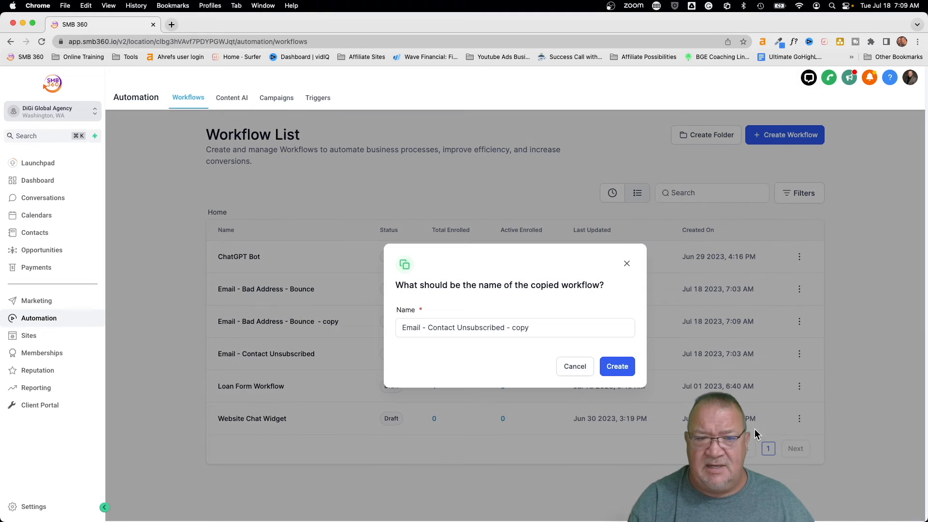
pyautogui.click(616, 367)
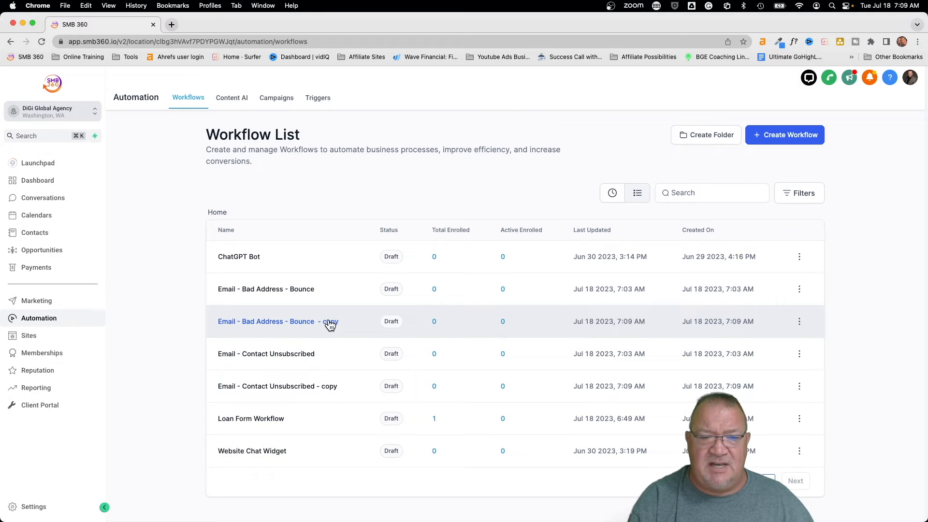
pyautogui.scroll(5, 326, 387)
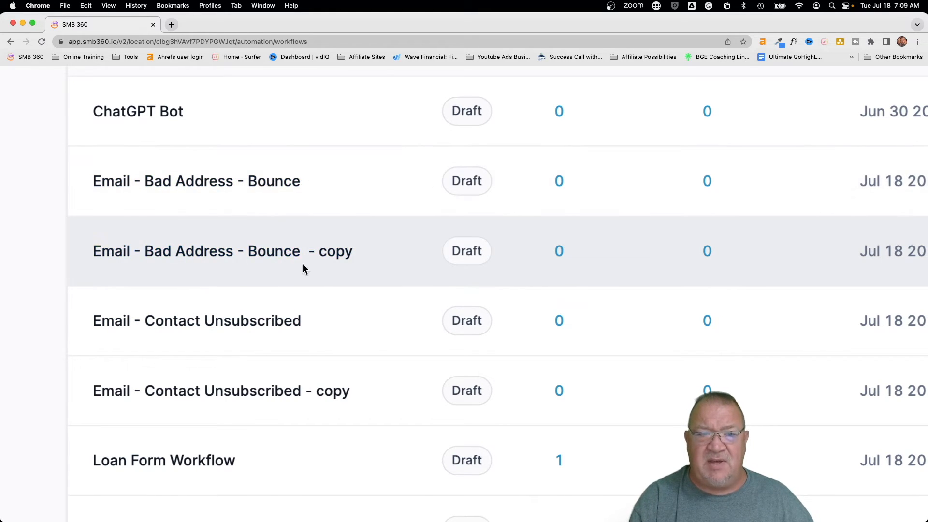
pyautogui.click(270, 252)
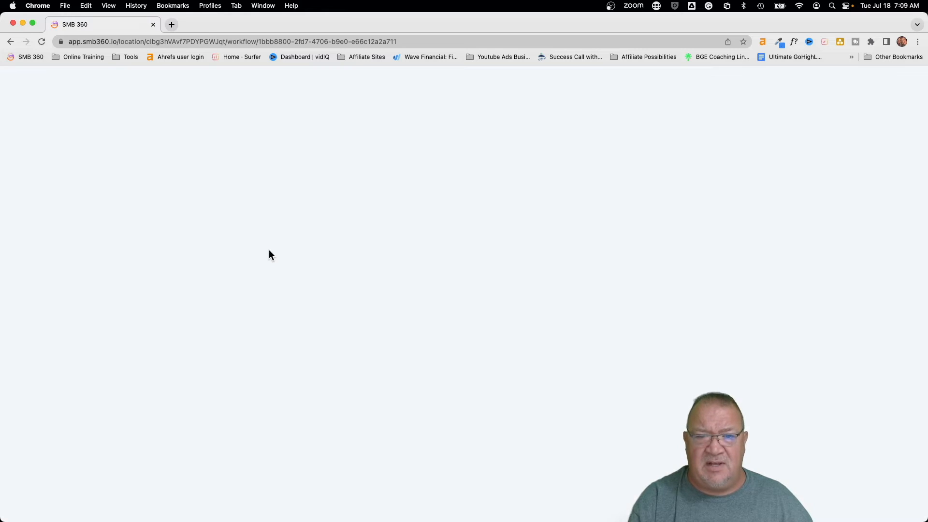
pyautogui.scroll(-10, 544, 321)
pyautogui.scroll(10, 544, 321)
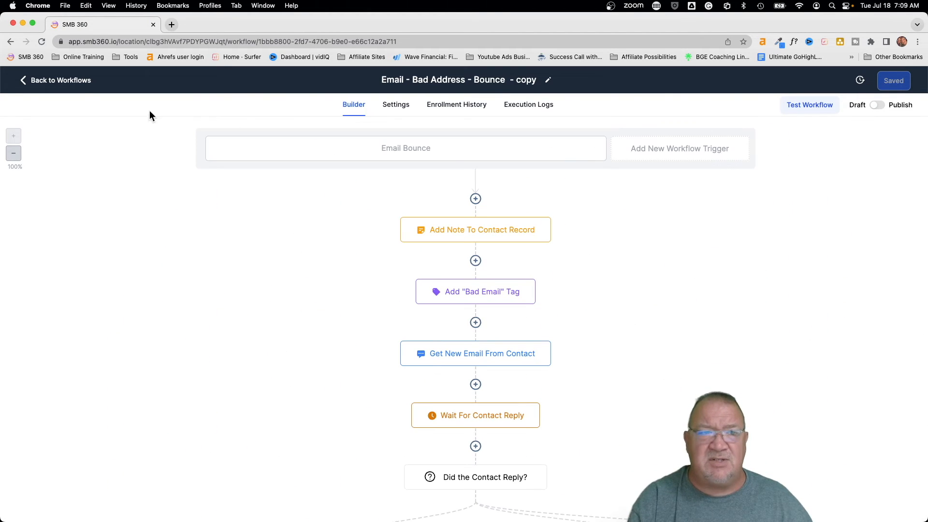
pyautogui.click(56, 81)
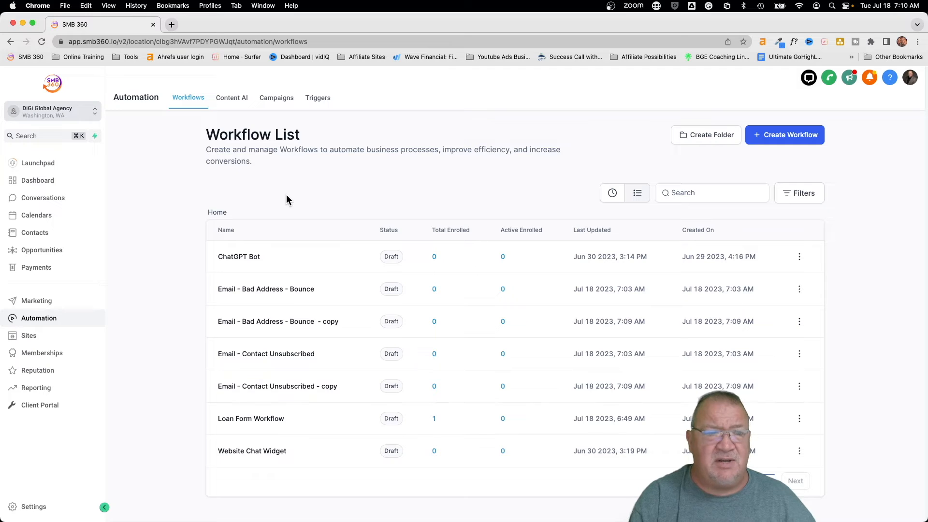
pyautogui.click(92, 112)
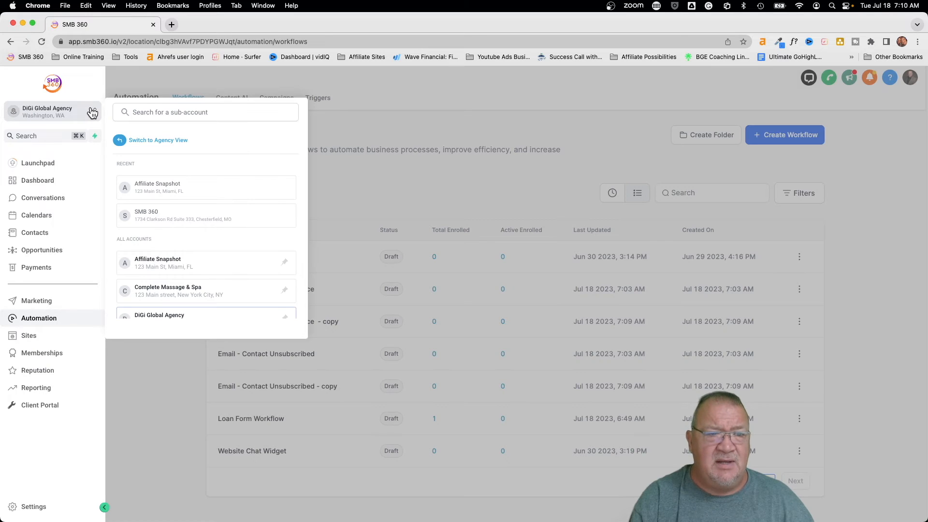
pyautogui.click(150, 141)
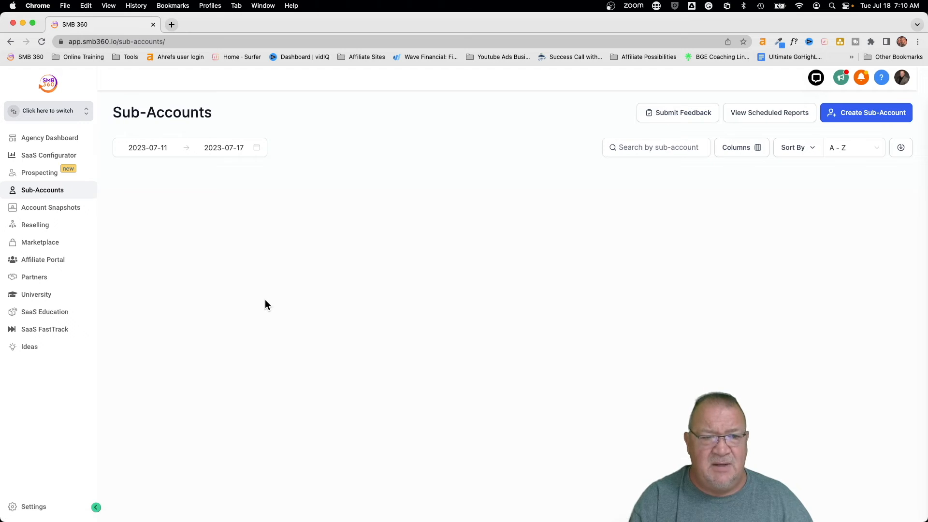
pyautogui.scroll(-5, 265, 300)
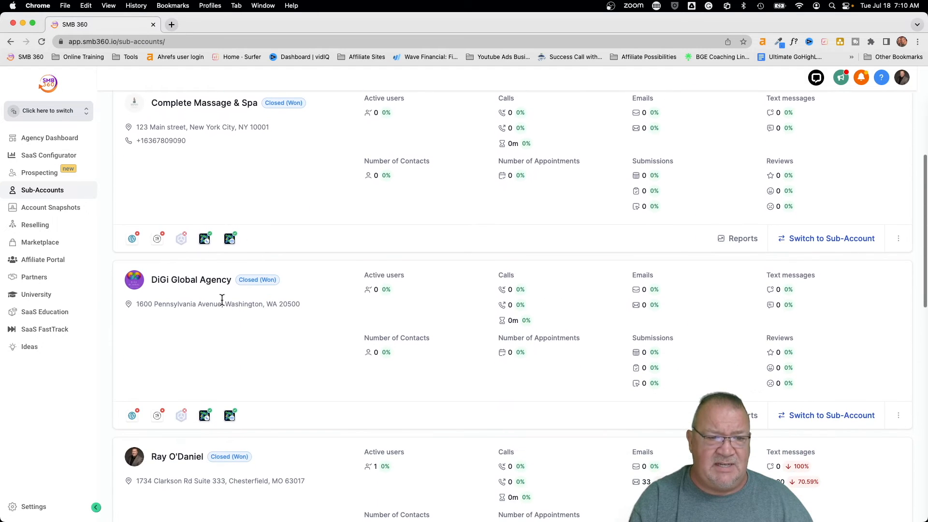
pyautogui.click(179, 280)
pyautogui.click(887, 116)
# - Start loading the Own - Affiliate Snapshot into DiGi Global Agency
pyautogui.click(881, 137)
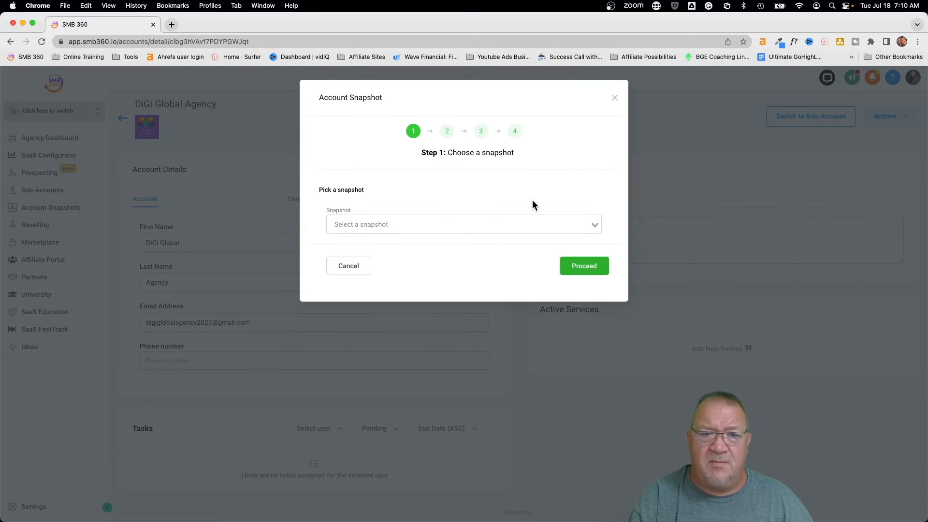
pyautogui.click(385, 224)
pyautogui.click(397, 369)
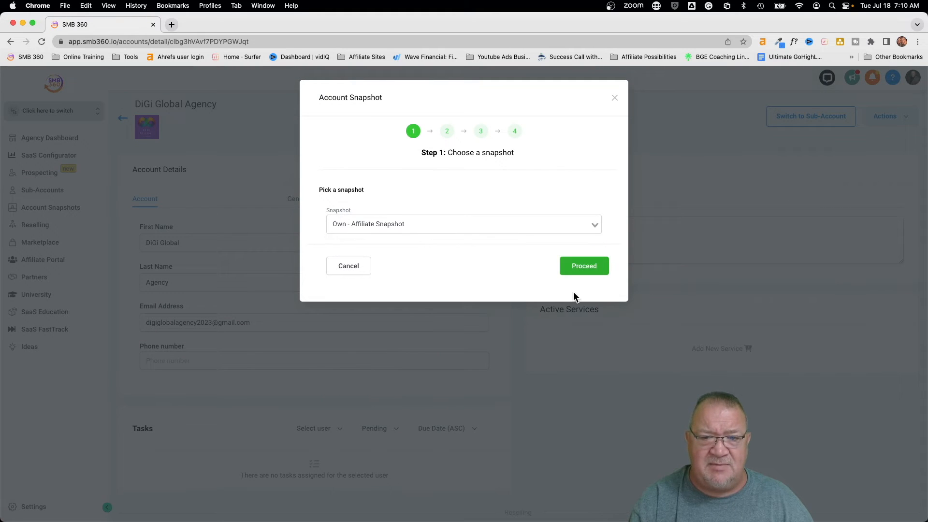
pyautogui.click(580, 271)
# - Skip all assets except the Bounce and Contact Unsubscribed email workflows, then proceed
pyautogui.scroll(-3, 494, 293)
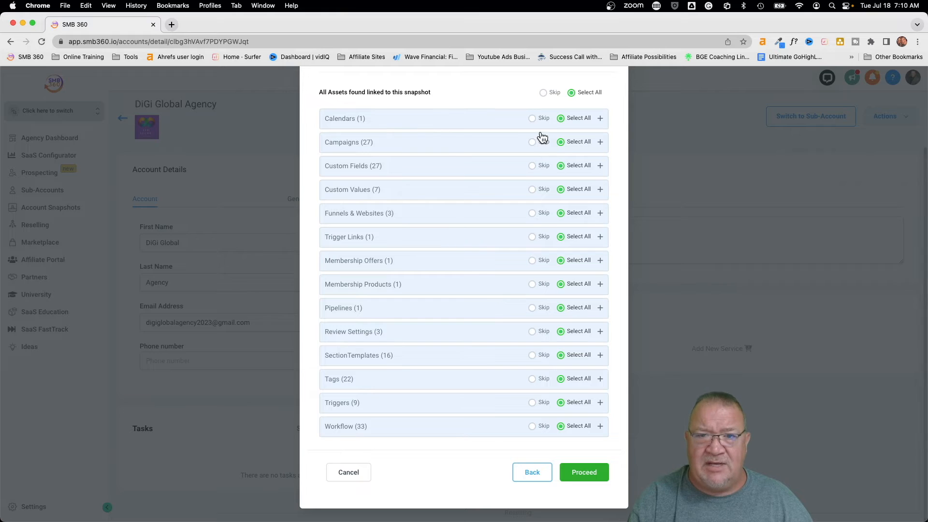
pyautogui.click(542, 93)
pyautogui.click(453, 425)
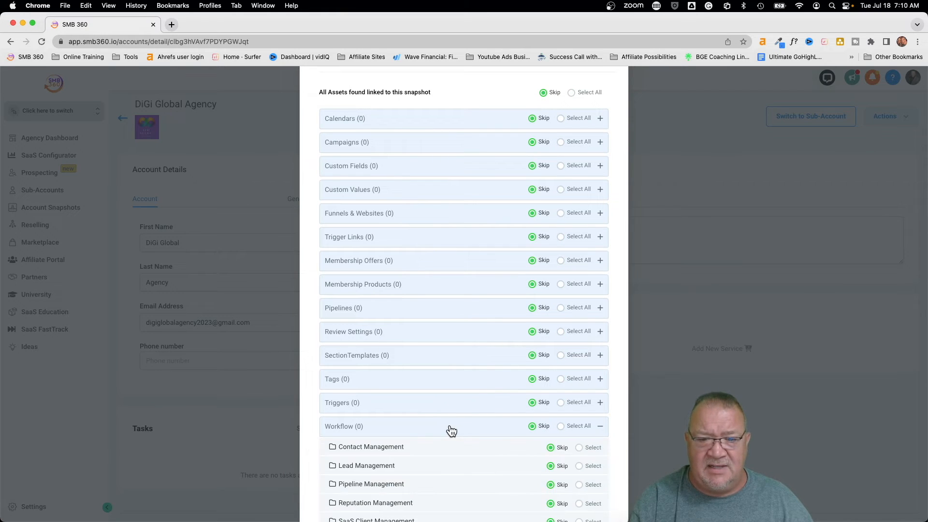
pyautogui.scroll(-7, 533, 409)
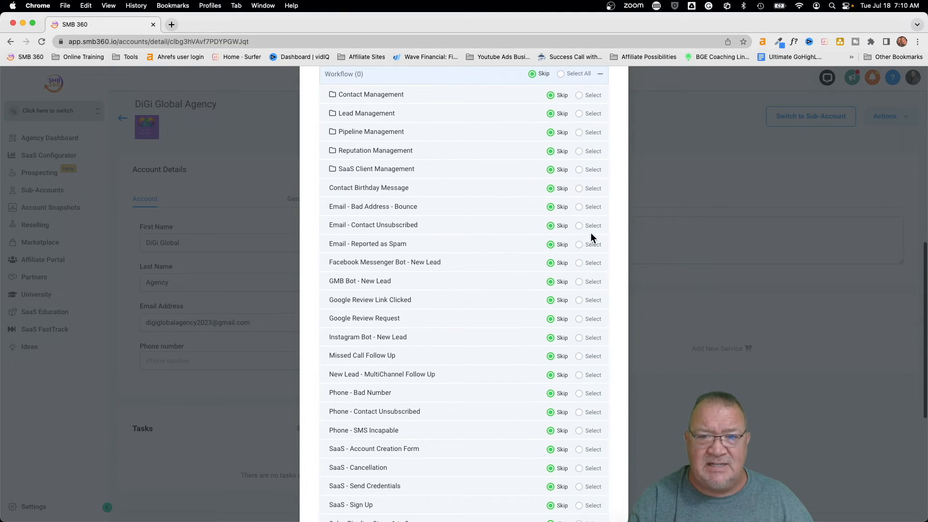
pyautogui.click(580, 207)
pyautogui.click(580, 227)
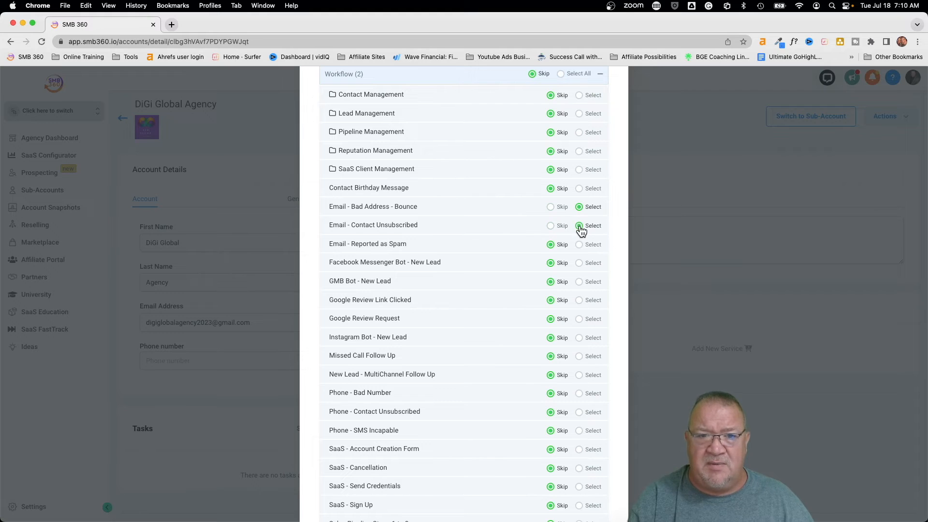
pyautogui.scroll(-5, 592, 321)
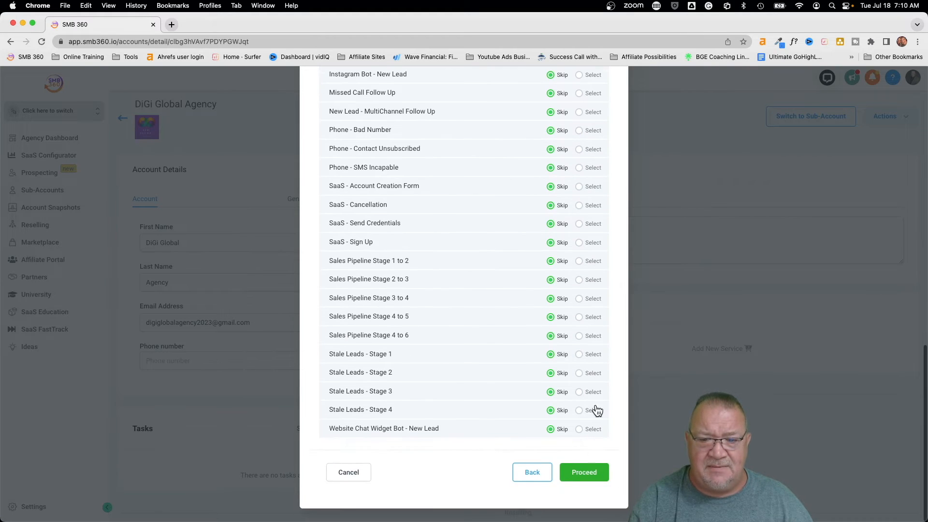
pyautogui.click(577, 472)
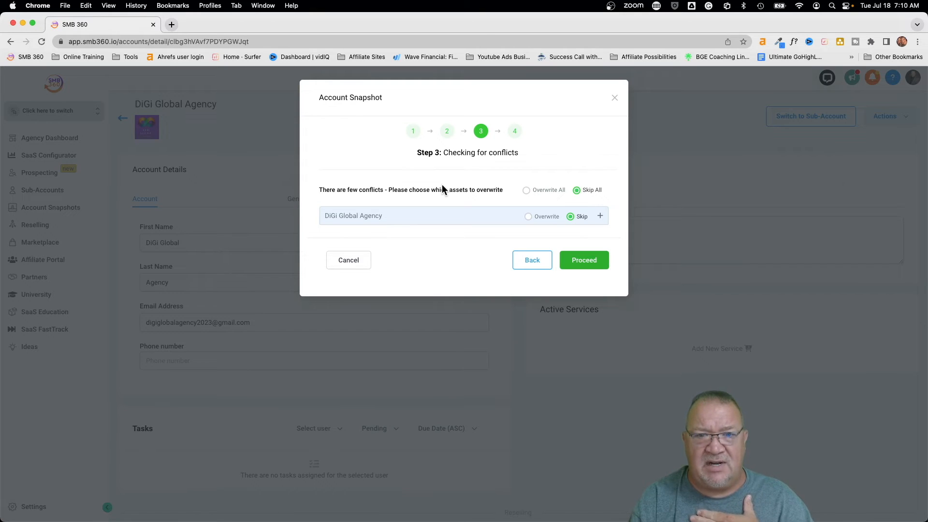
# - Set the conflicting workflow and its two emails to Overwrite and continue to the import
pyautogui.click(451, 217)
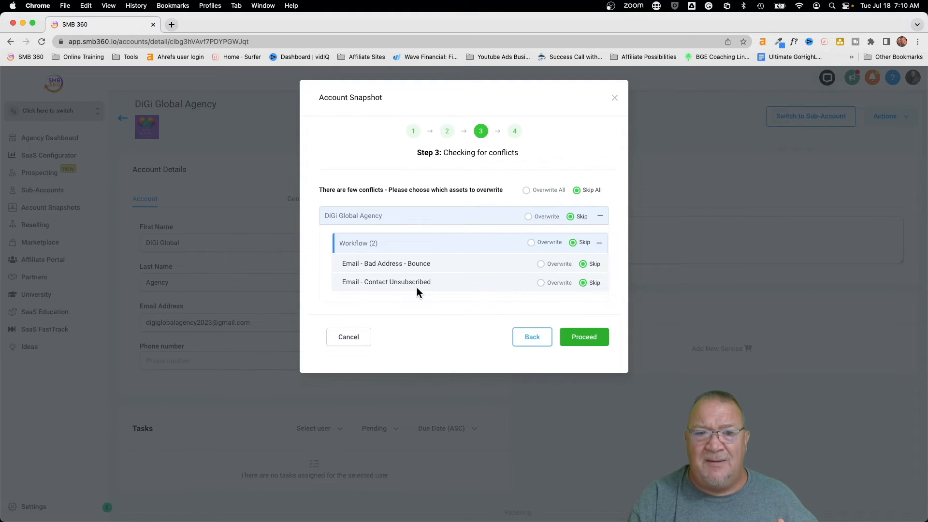
pyautogui.click(532, 243)
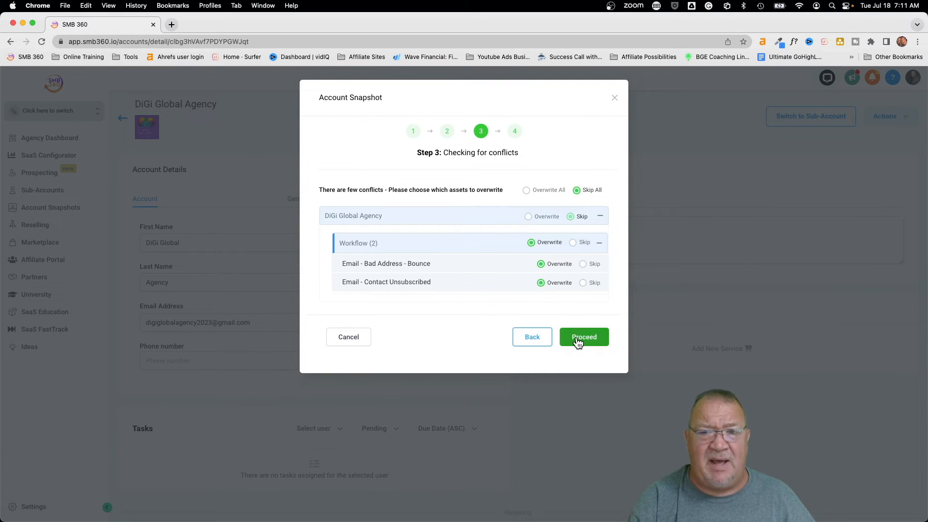
pyautogui.click(579, 341)
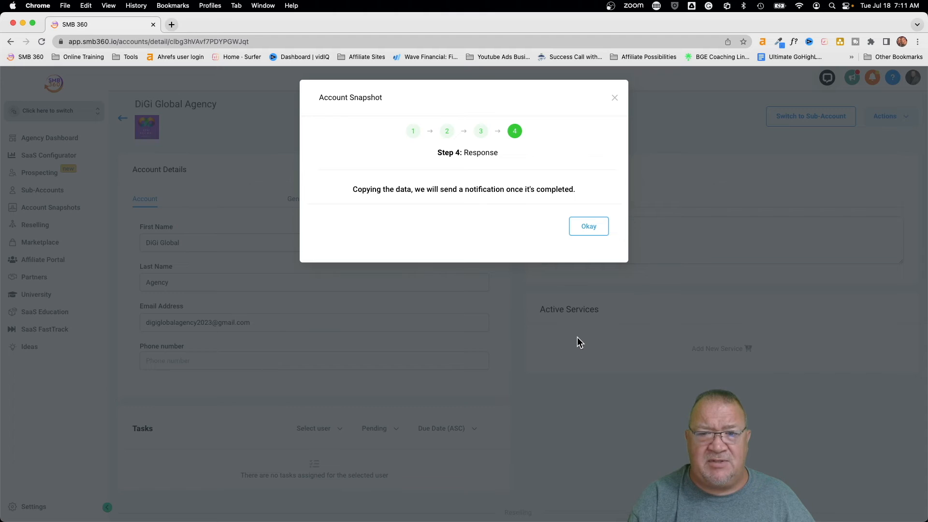
# - Dismiss the data-copying confirmation, switch into DiGi Global Agency, and open its Workflow List
pyautogui.click(586, 225)
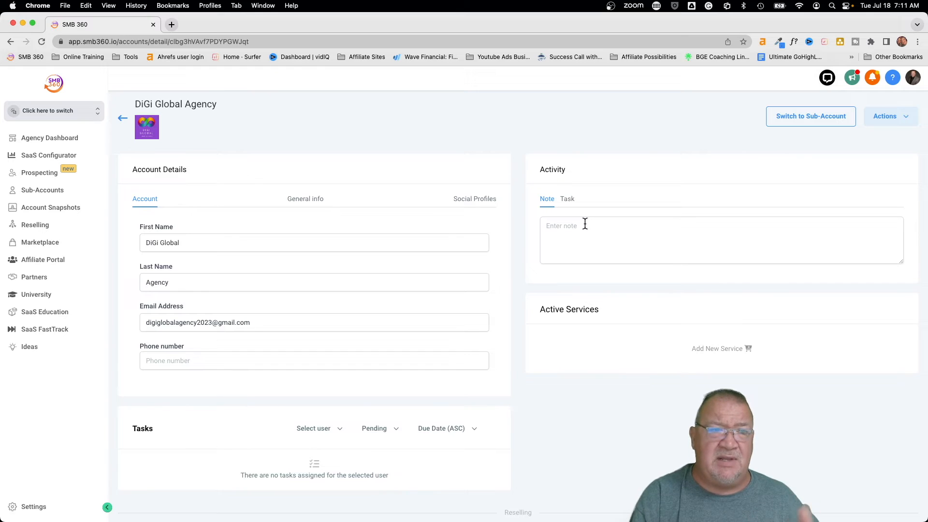
pyautogui.click(75, 113)
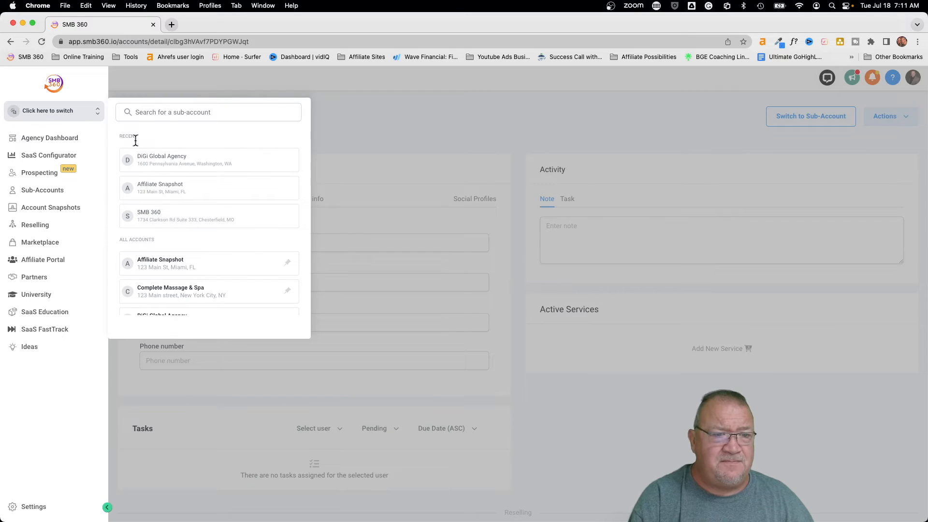
pyautogui.click(151, 163)
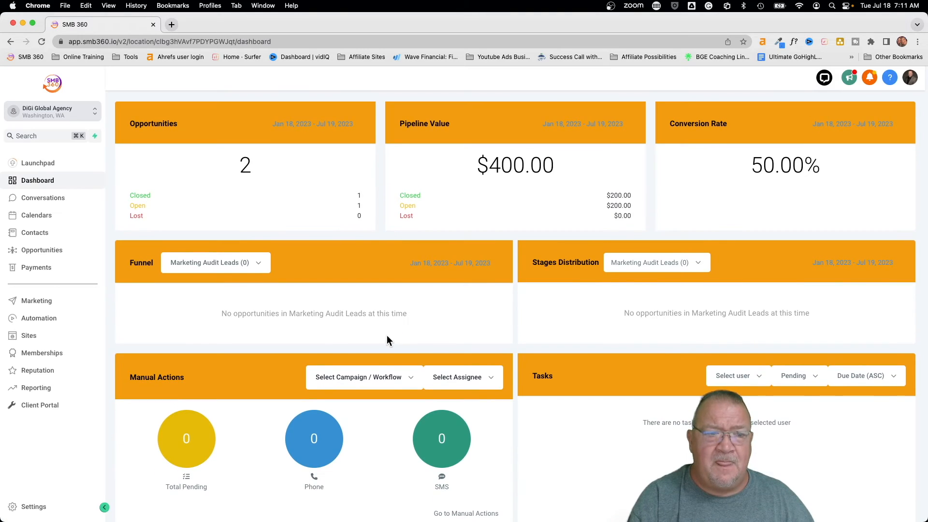
pyautogui.click(39, 319)
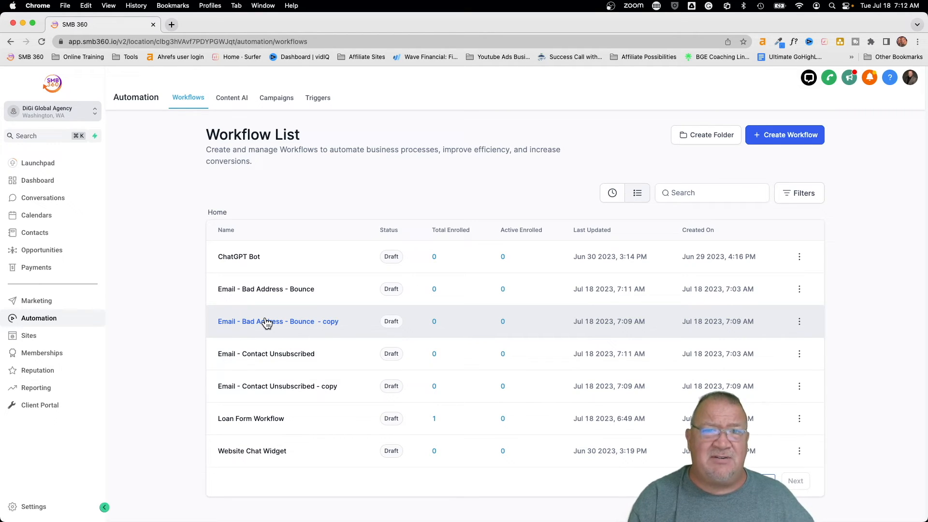
# - Create a new workflow folder named 'Archive'
pyautogui.scroll(5, 645, 167)
pyautogui.hscroll(3, 705, 174)
pyautogui.scroll(-5, 723, 183)
pyautogui.scroll(4, 472, 212)
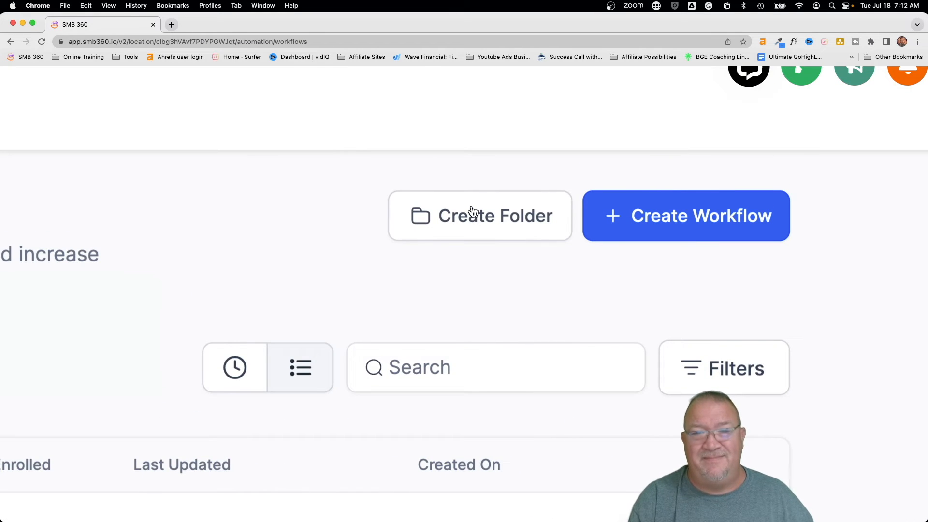
pyautogui.scroll(-5, 473, 212)
pyautogui.click(698, 135)
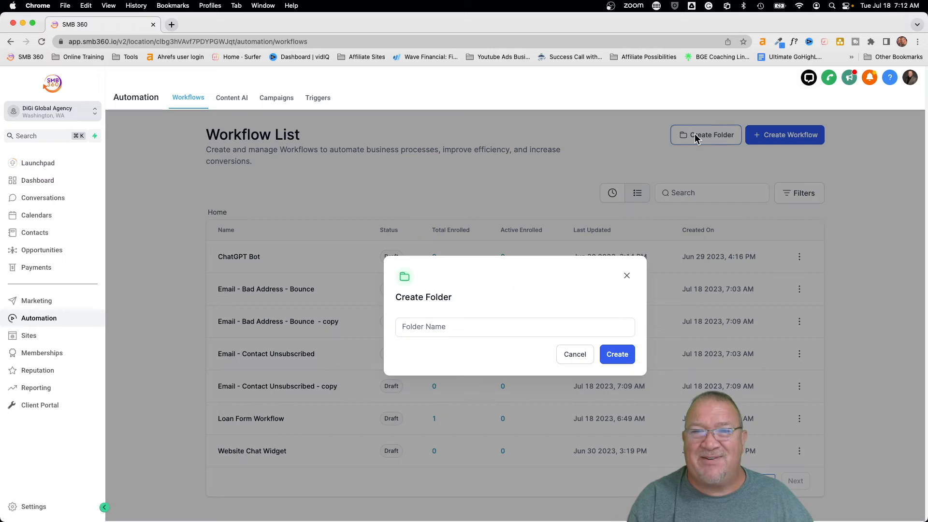
pyautogui.click(456, 327)
pyautogui.write('A')
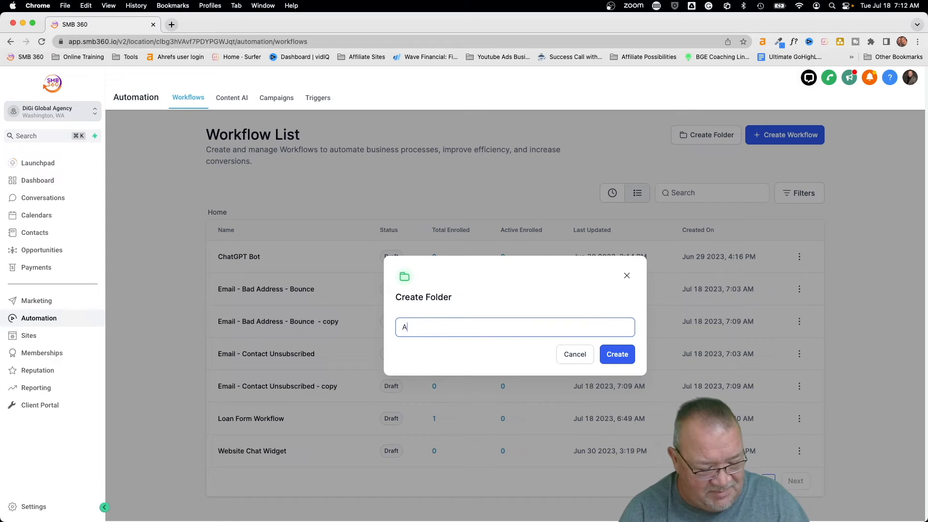
pyautogui.write('rchive')
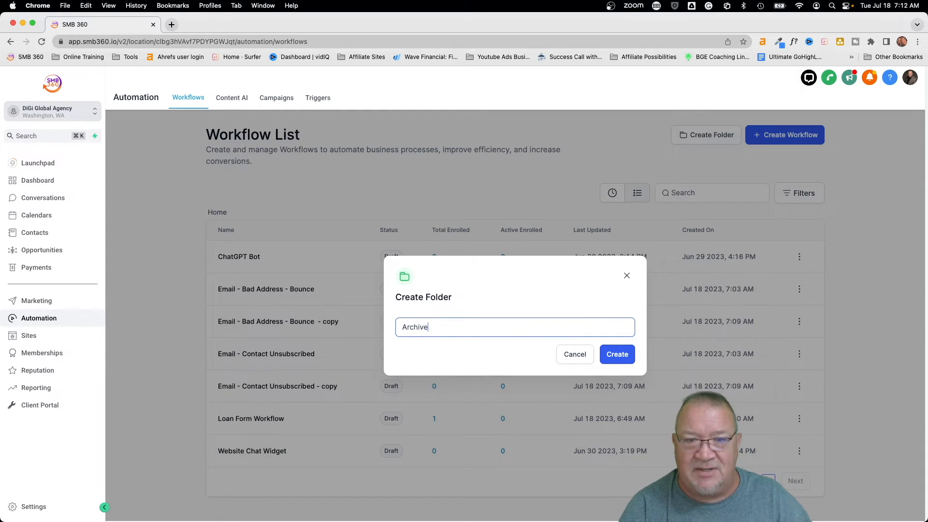
pyautogui.click(613, 355)
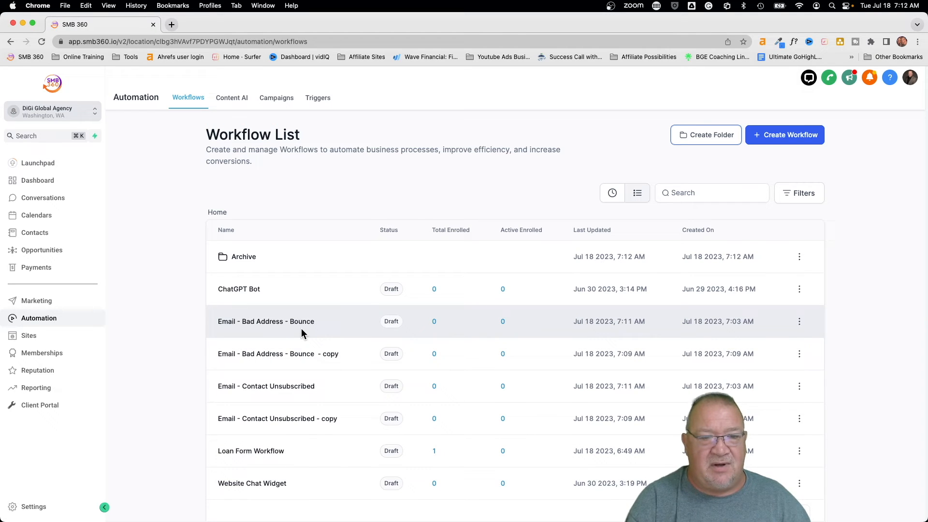
# - Move the Bounce and Contact Unsubscribed '- copy' workflows into the Archive folder
pyautogui.click(799, 353)
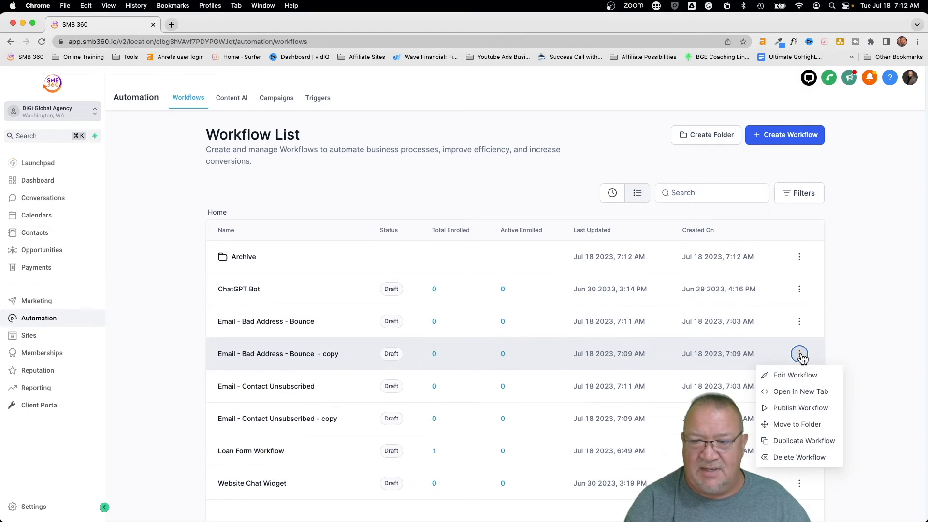
pyautogui.click(793, 424)
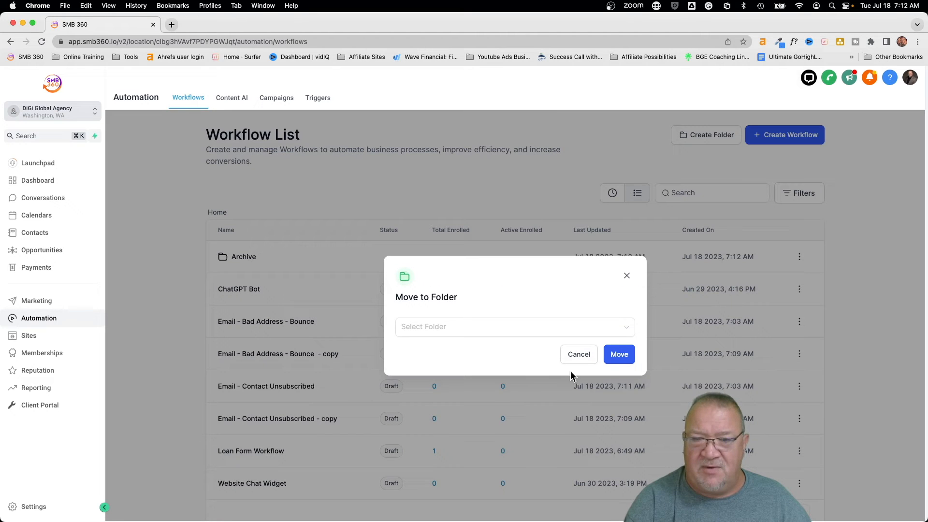
pyautogui.click(451, 333)
pyautogui.click(442, 351)
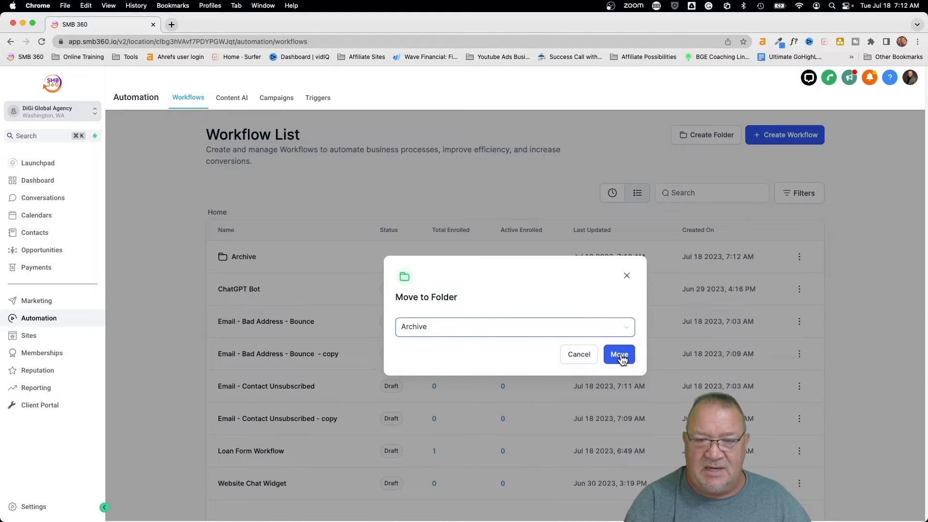
pyautogui.click(618, 355)
pyautogui.click(798, 386)
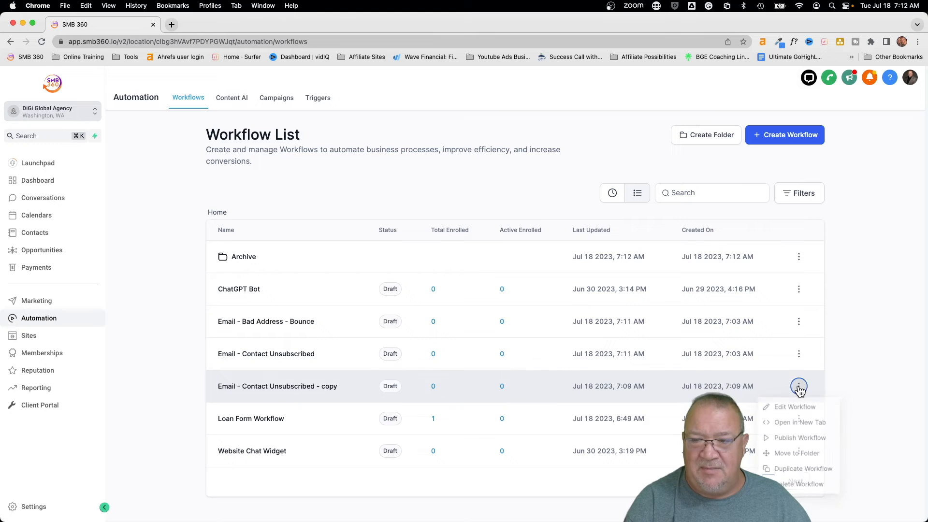
pyautogui.click(783, 458)
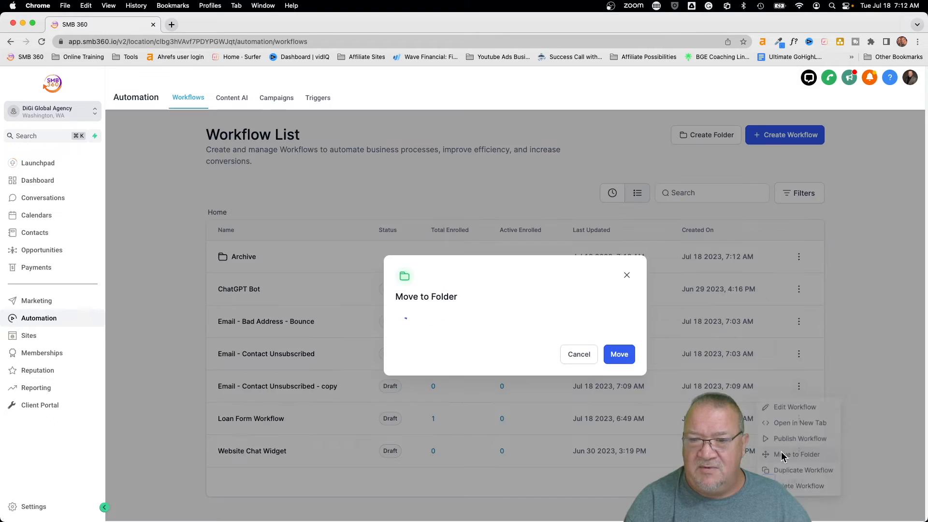
pyautogui.click(445, 334)
pyautogui.click(437, 355)
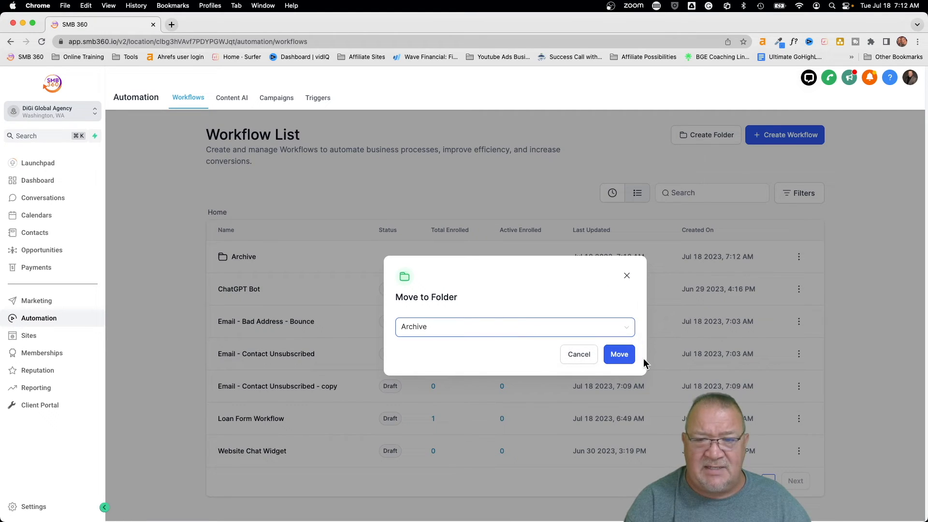
pyautogui.click(620, 355)
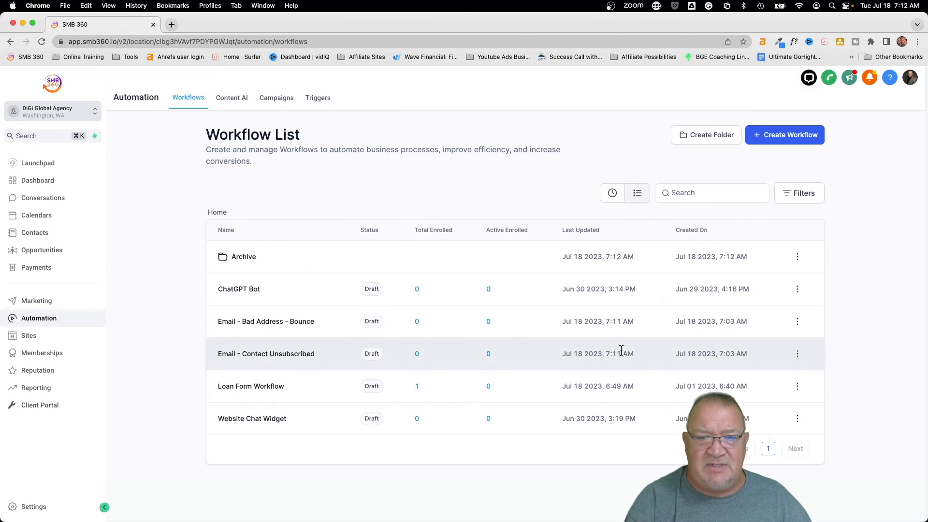
pyautogui.click(237, 261)
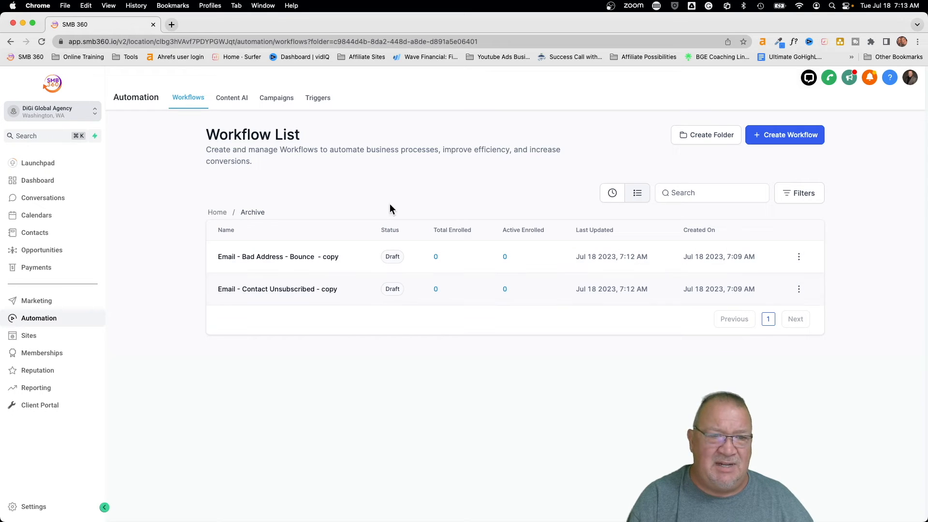
pyautogui.click(216, 213)
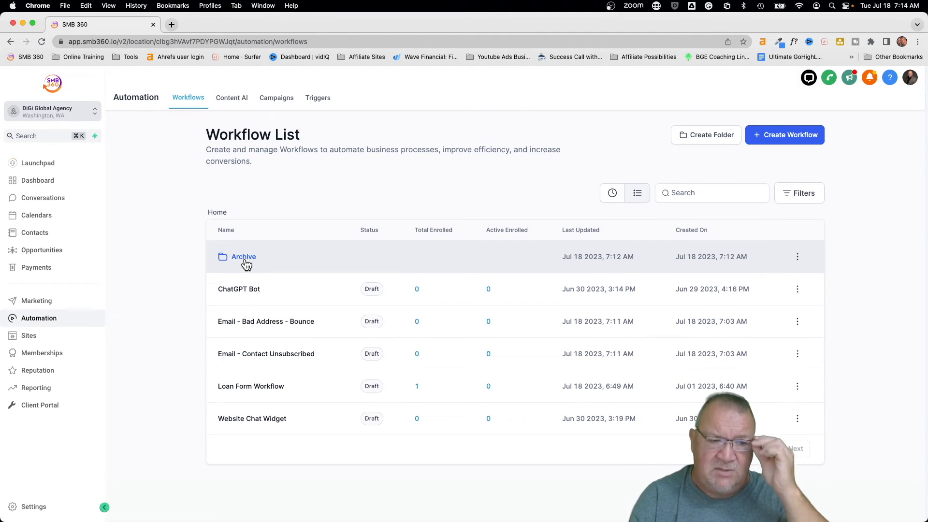
# - Return to the Agency View and open the Sub-Accounts list
pyautogui.click(81, 114)
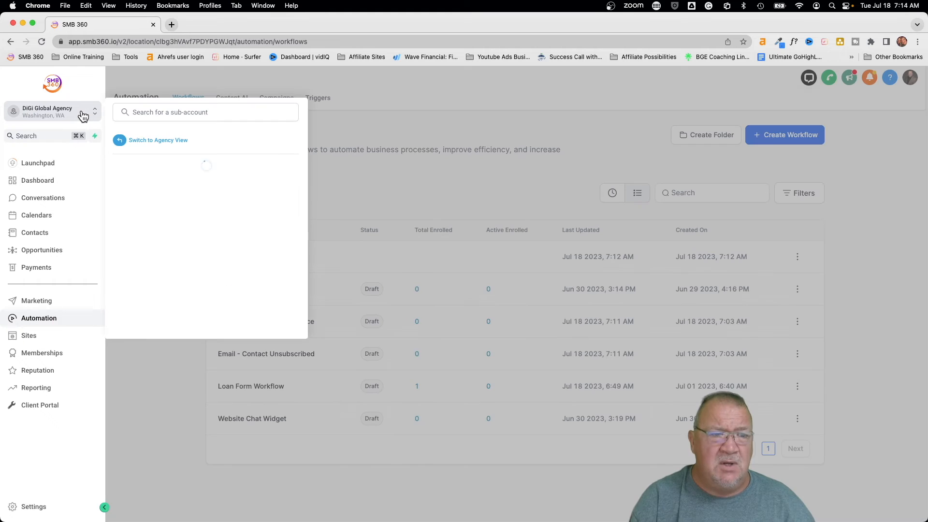
pyautogui.click(157, 140)
pyautogui.click(49, 190)
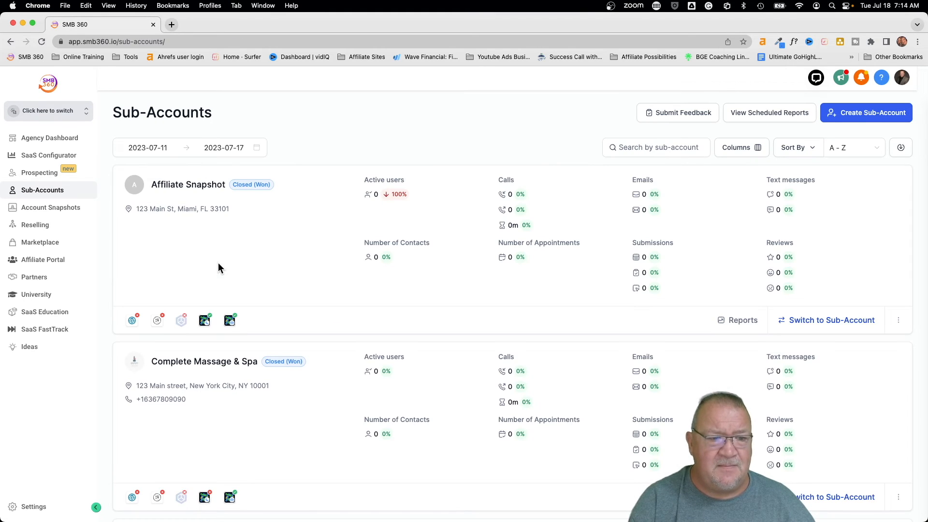
pyautogui.scroll(-7, 334, 315)
pyautogui.scroll(7, 333, 316)
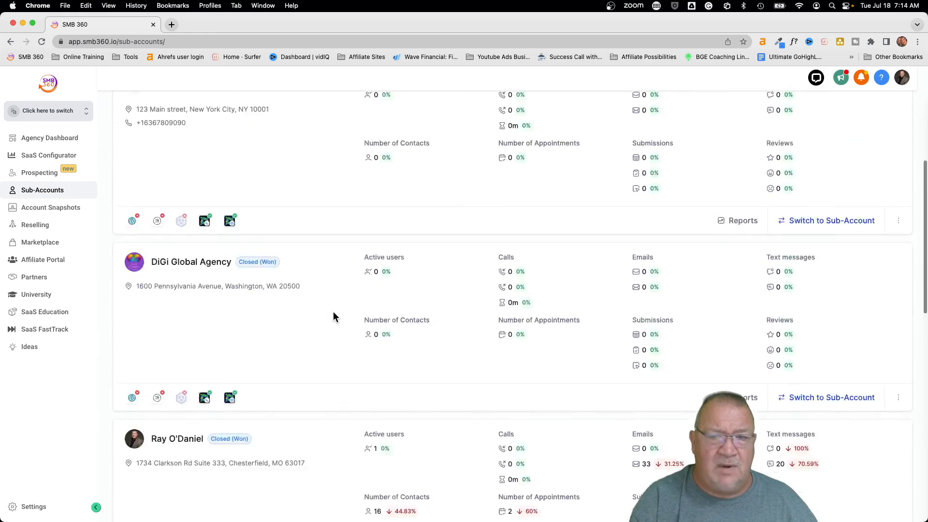
# - Create a sub-account from the Blank Snapshot, choosing to add its details manually
pyautogui.click(866, 114)
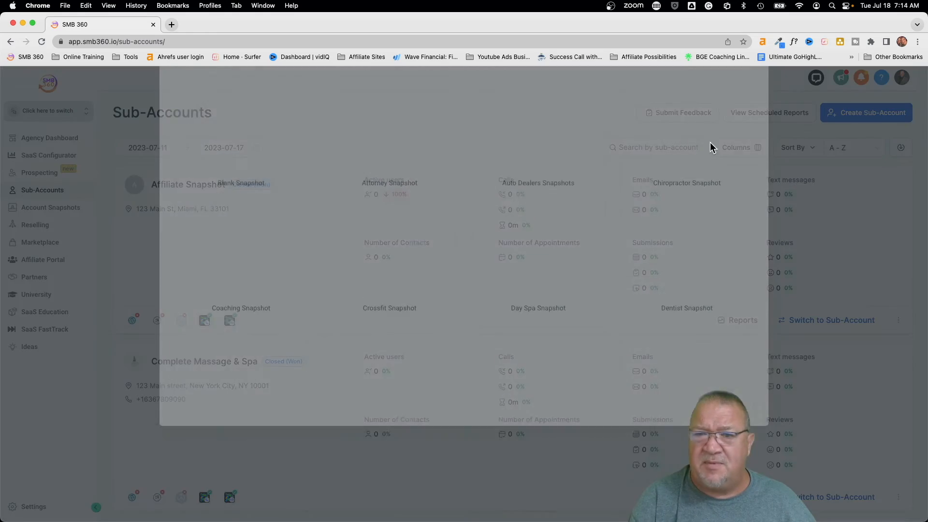
pyautogui.moveTo(232, 222)
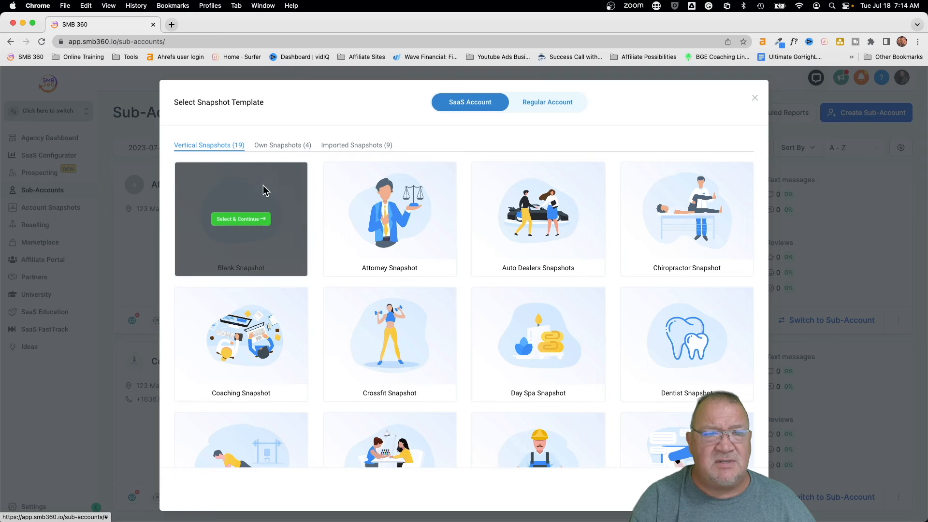
pyautogui.click(237, 222)
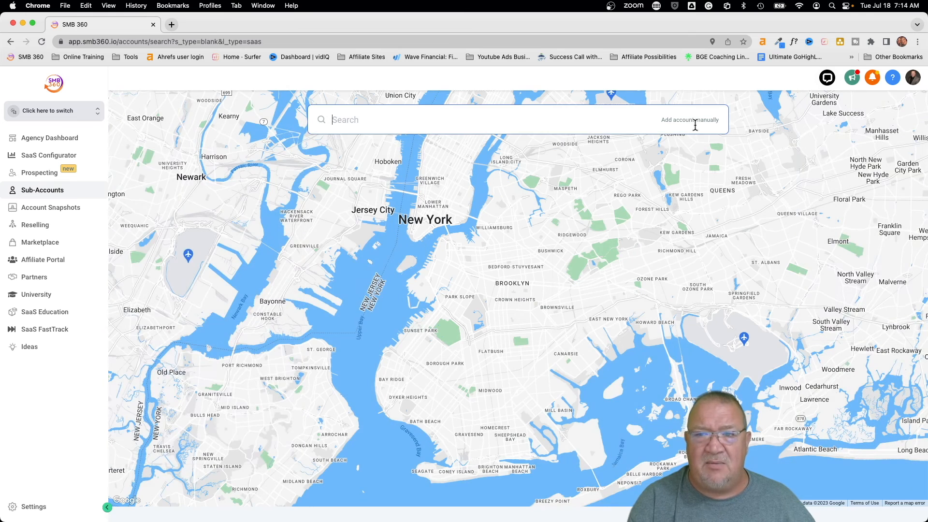
pyautogui.click(691, 121)
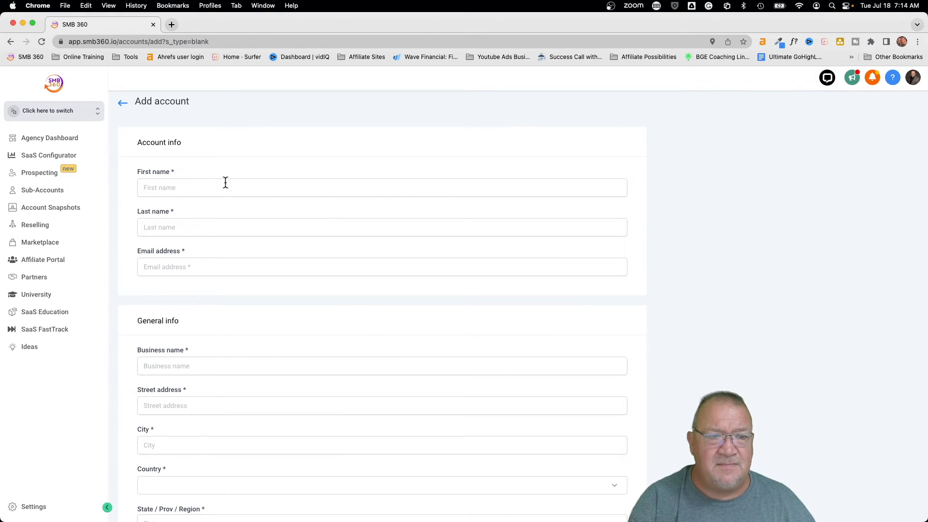
# - Enter the contact's first name, last name and e-mail address
pyautogui.click(215, 187)
pyautogui.write('Test')
pyautogui.press('Tab')
pyautogui.write('User')
pyautogui.press('Tab')
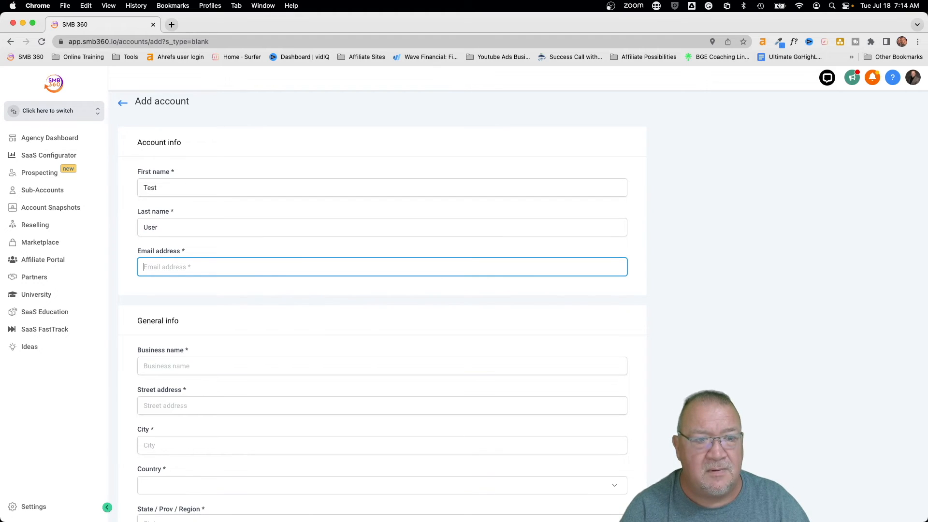
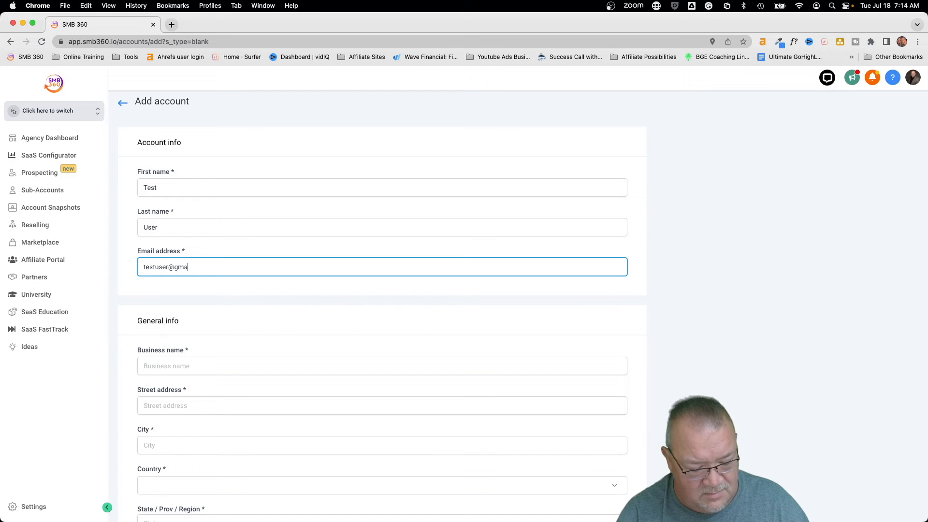
pyautogui.press('Tab')
# - Enter business name 'Test User Inc', the street address, and city New York
pyautogui.scroll(-5, 260, 266)
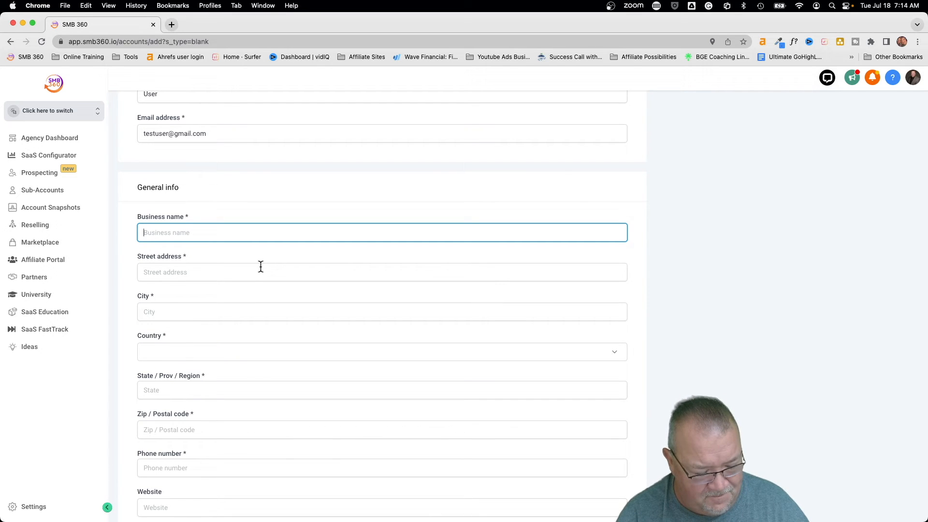
pyautogui.write('Test User Inc')
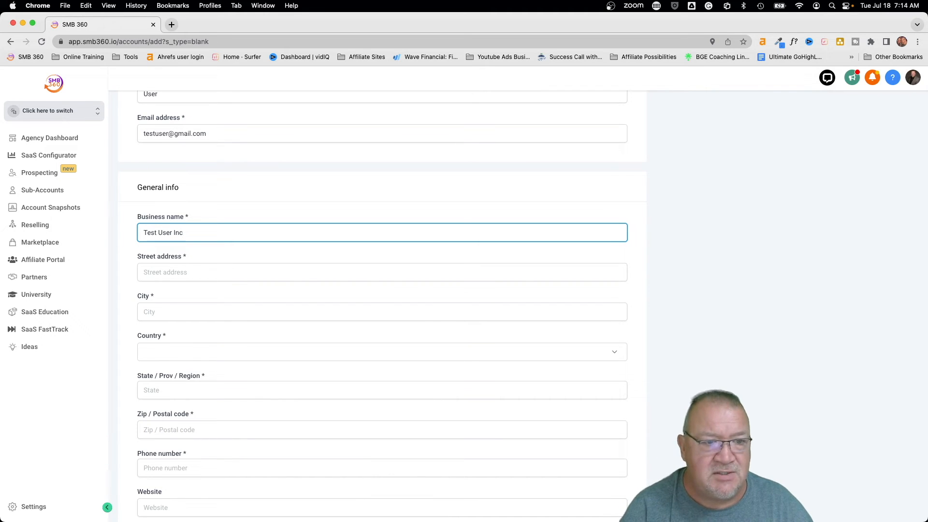
pyautogui.press('Tab')
pyautogui.write('12')
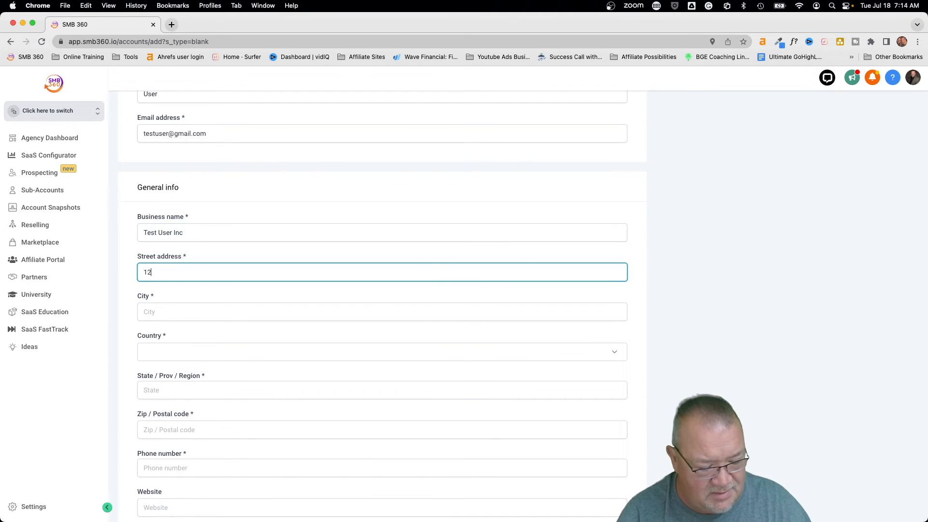
pyautogui.write('3 Main St')
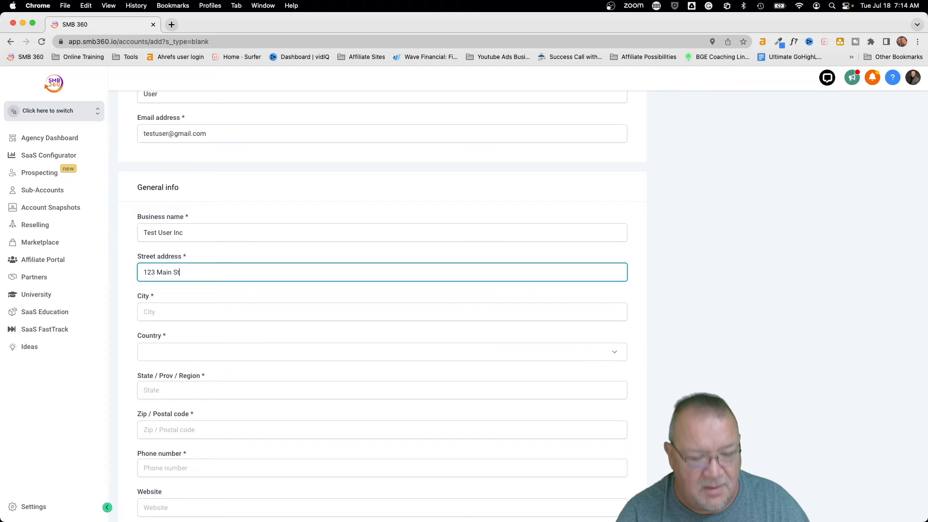
pyautogui.press('Tab')
pyautogui.write('New York')
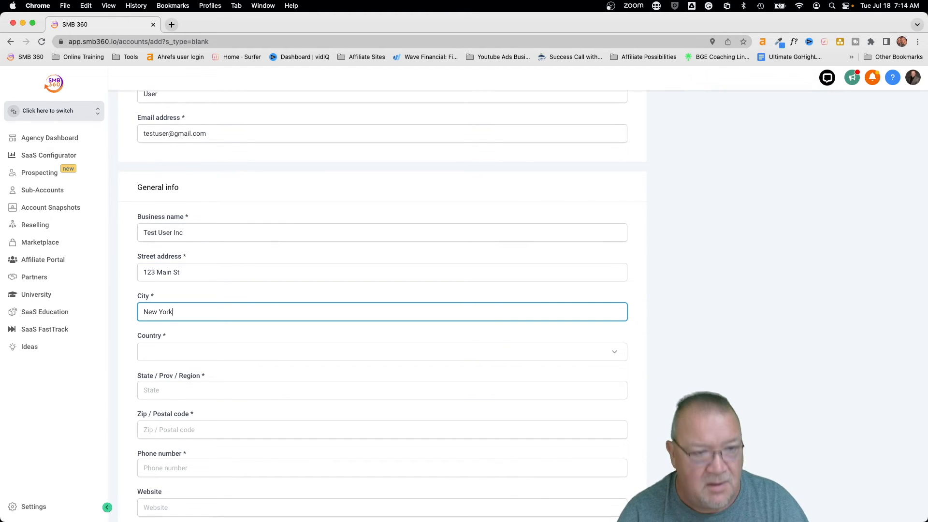
pyautogui.press('Tab')
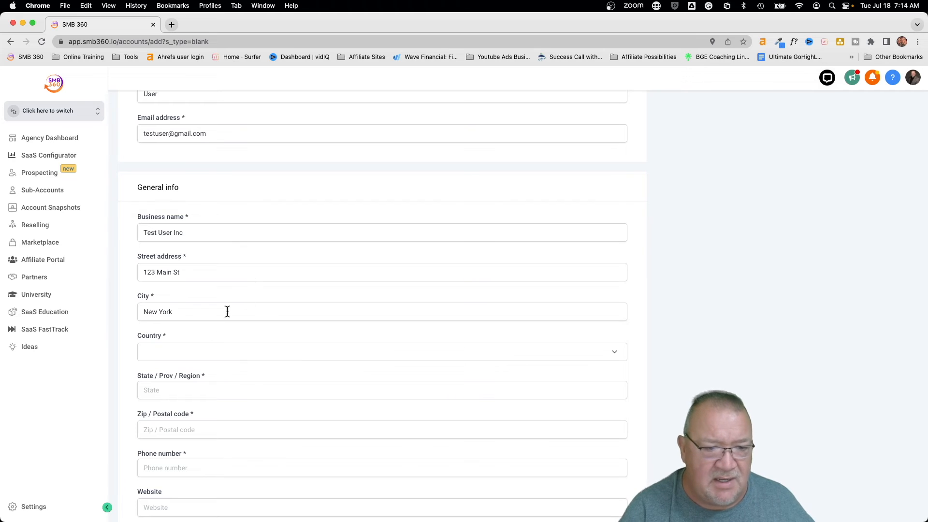
# - Set country to United States, state NY, and fill in the zip code
pyautogui.click(172, 357)
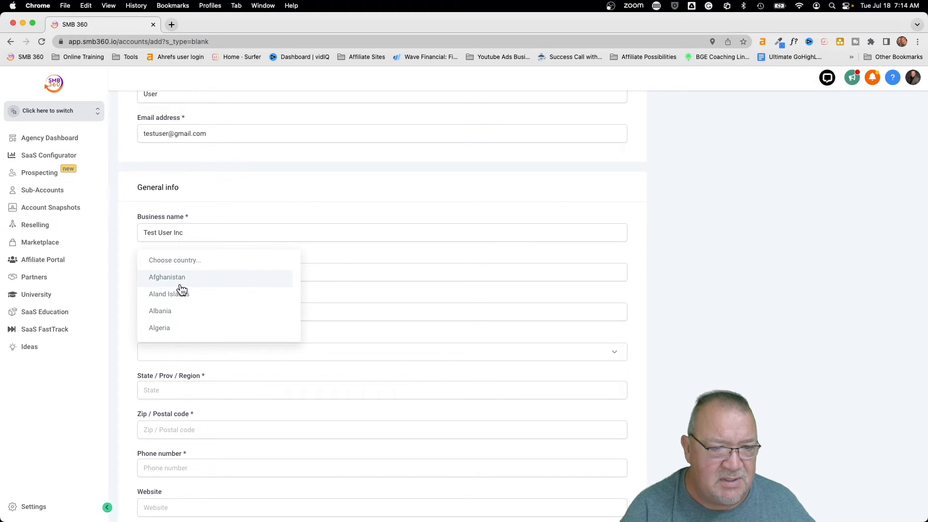
pyautogui.scroll(-1, 180, 300)
pyautogui.press('u')
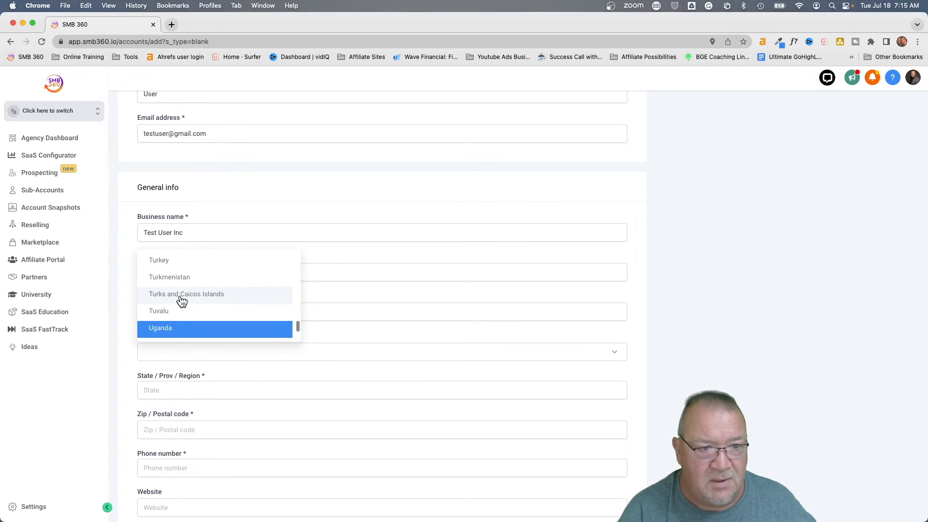
pyautogui.scroll(-3, 180, 320)
pyautogui.scroll(-2, 179, 314)
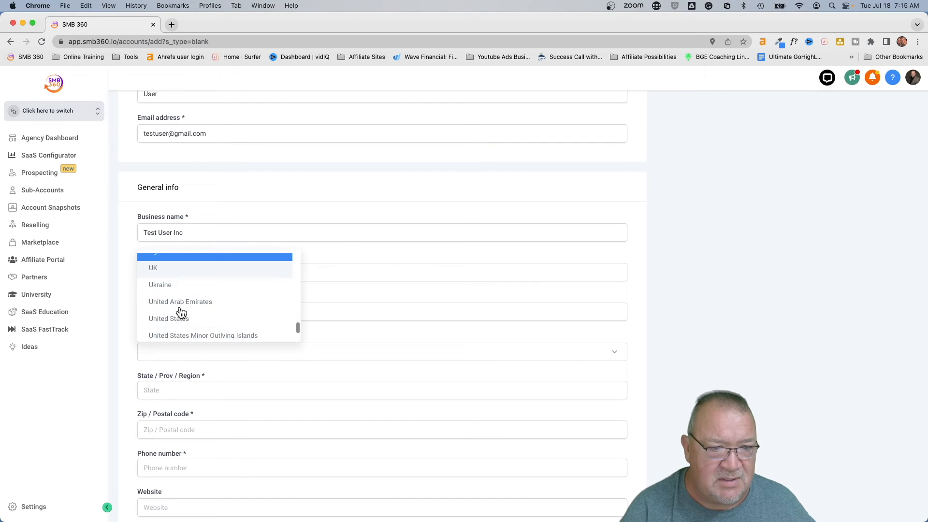
pyautogui.click(176, 320)
pyautogui.click(173, 391)
pyautogui.write('NY')
pyautogui.press('Tab')
pyautogui.write('90245')
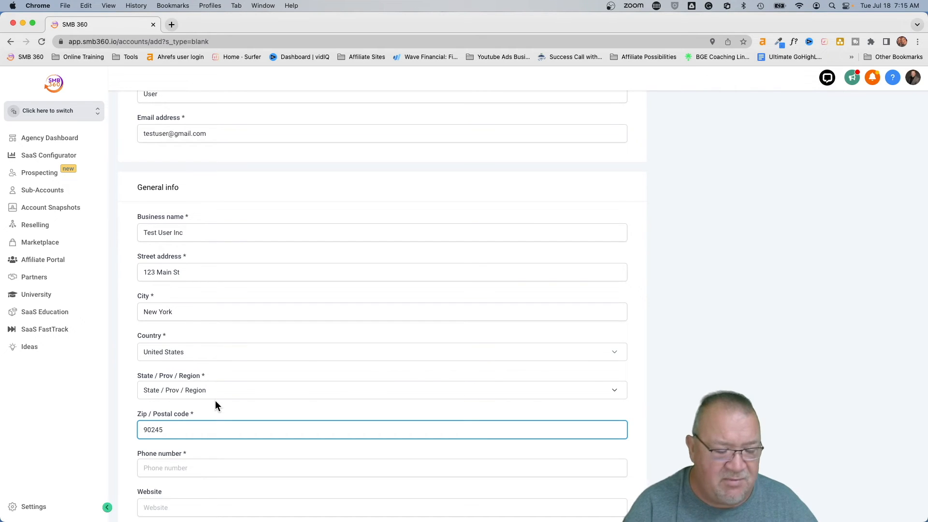
pyautogui.scroll(-3, 208, 405)
# - Enter the phone number, set time zone GMT-11:00 Pacific/Midway, and save the sub-account
pyautogui.click(168, 356)
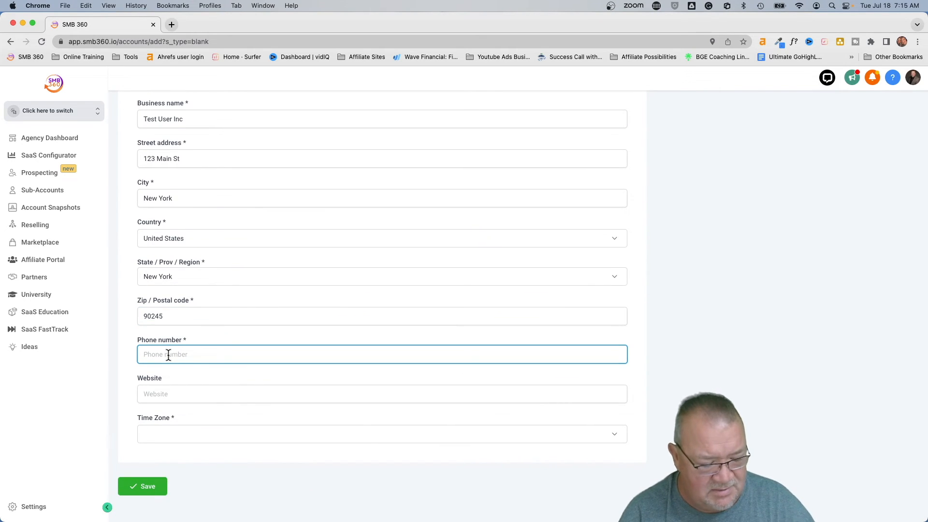
pyautogui.write('+1212-555-0909')
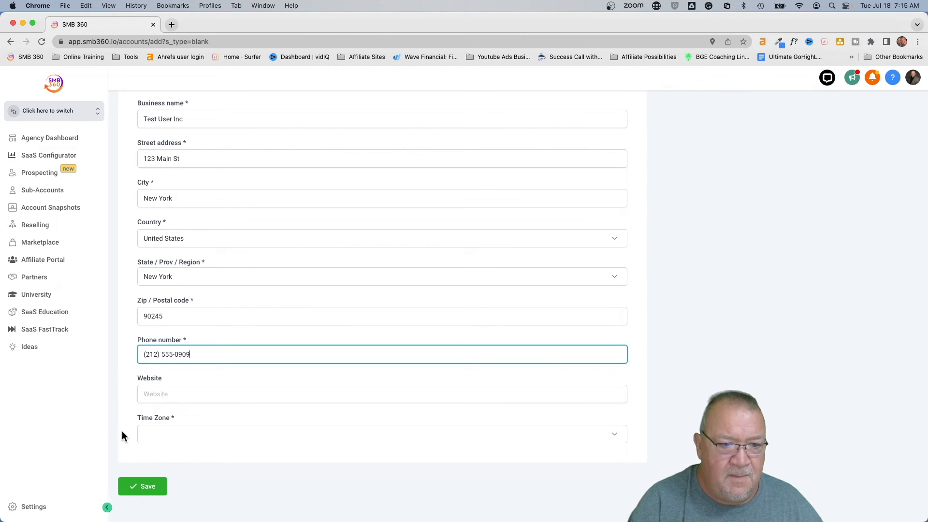
pyautogui.click(164, 433)
pyautogui.scroll(-4, 225, 391)
pyautogui.scroll(-2, 226, 391)
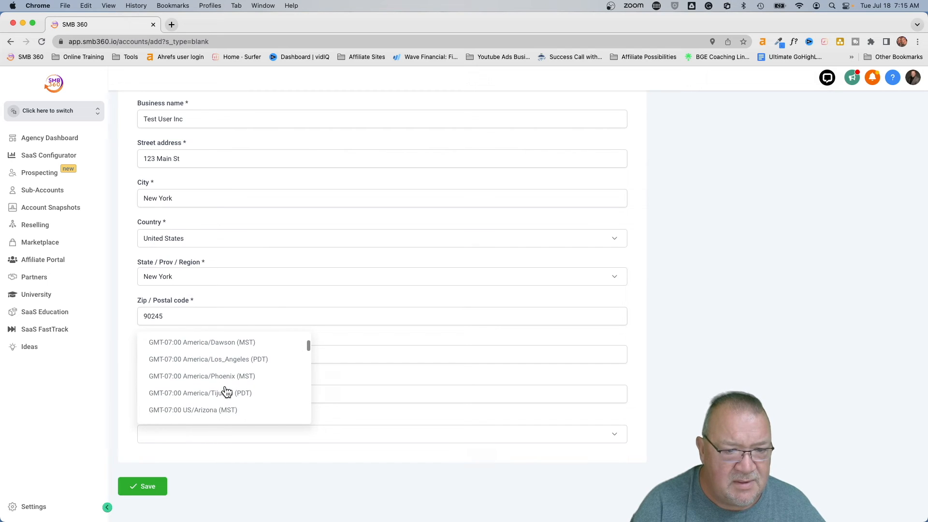
pyautogui.scroll(1, 226, 391)
pyautogui.scroll(8, 227, 392)
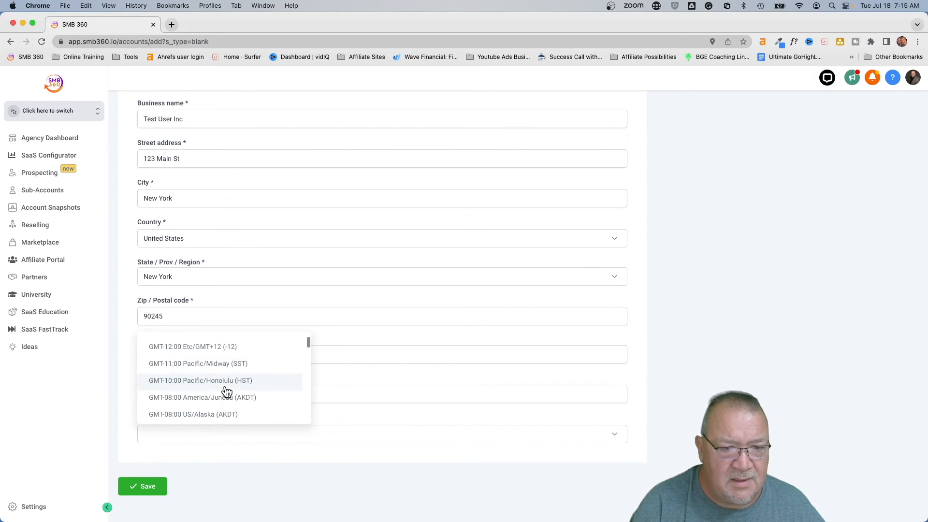
pyautogui.click(204, 363)
pyautogui.click(132, 488)
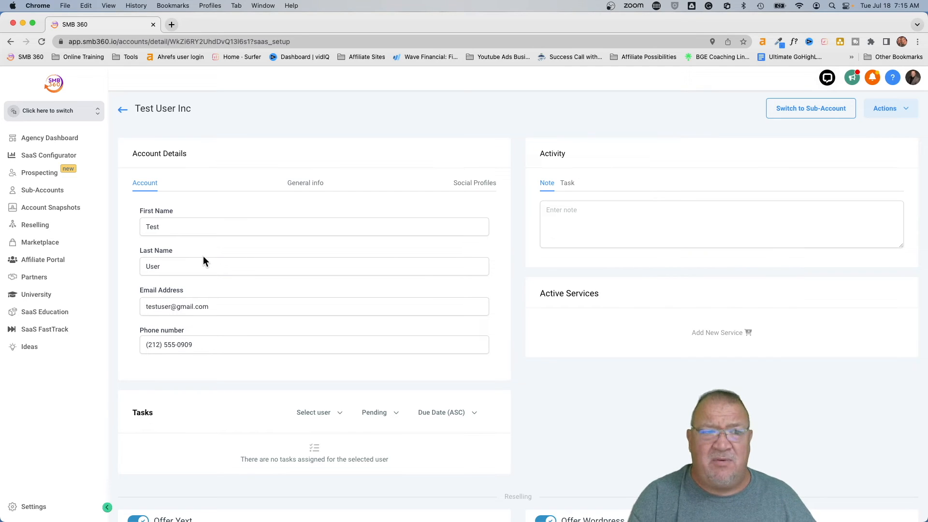
# - Use the Actions menu on Test User Inc's page to start a Load Snapshot
pyautogui.click(887, 109)
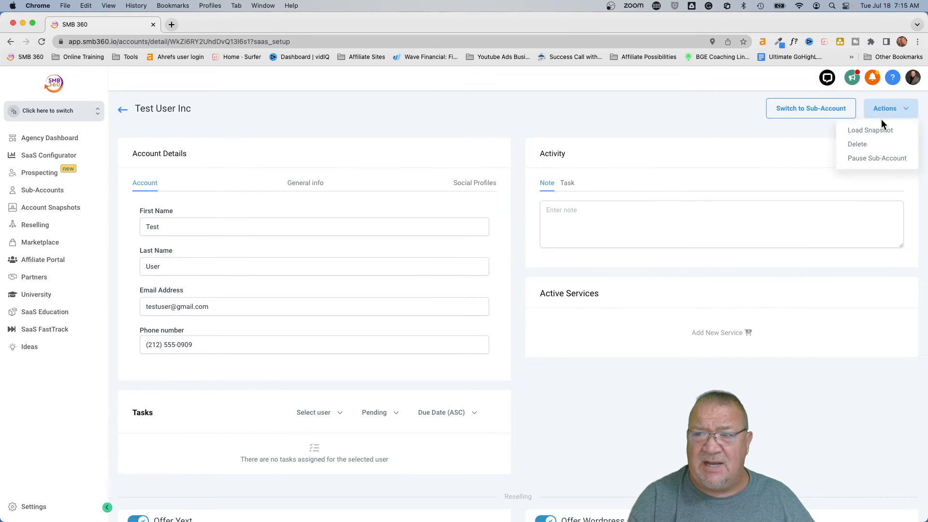
pyautogui.click(878, 124)
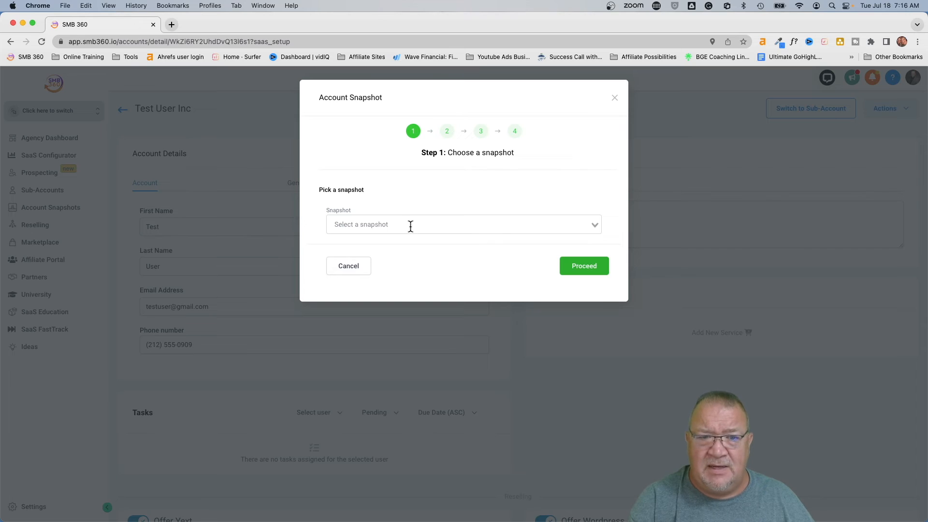
# - Choose the Vertical - Marketing Agency Snapshot to push into Test User Inc
pyautogui.click(406, 224)
pyautogui.scroll(-6, 439, 331)
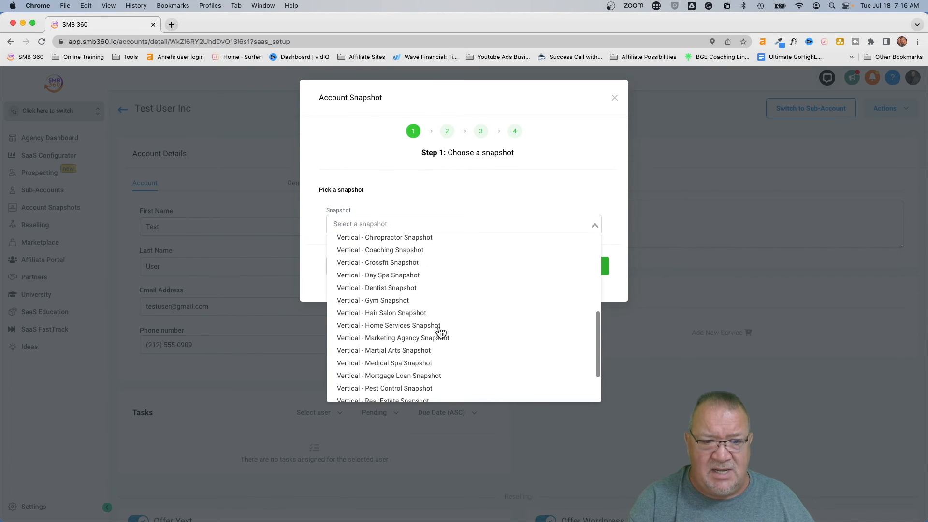
pyautogui.click(389, 336)
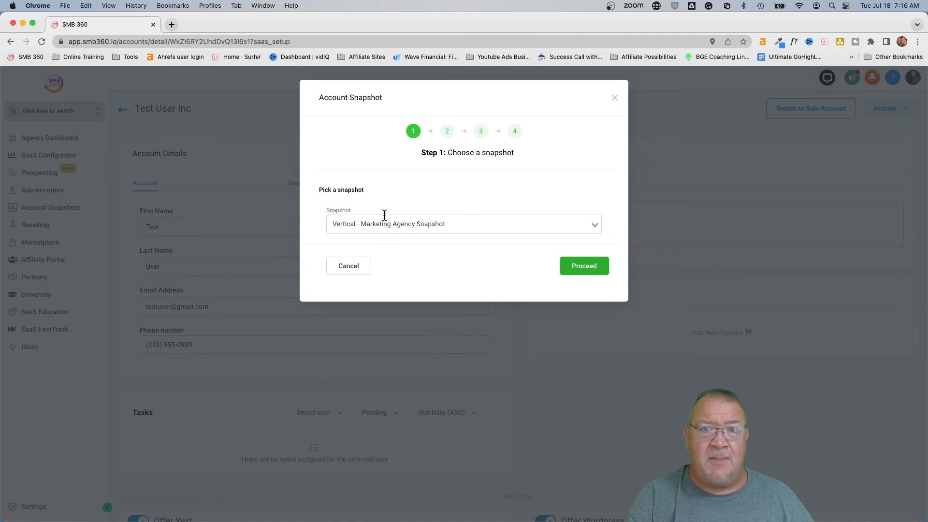
pyautogui.click(584, 264)
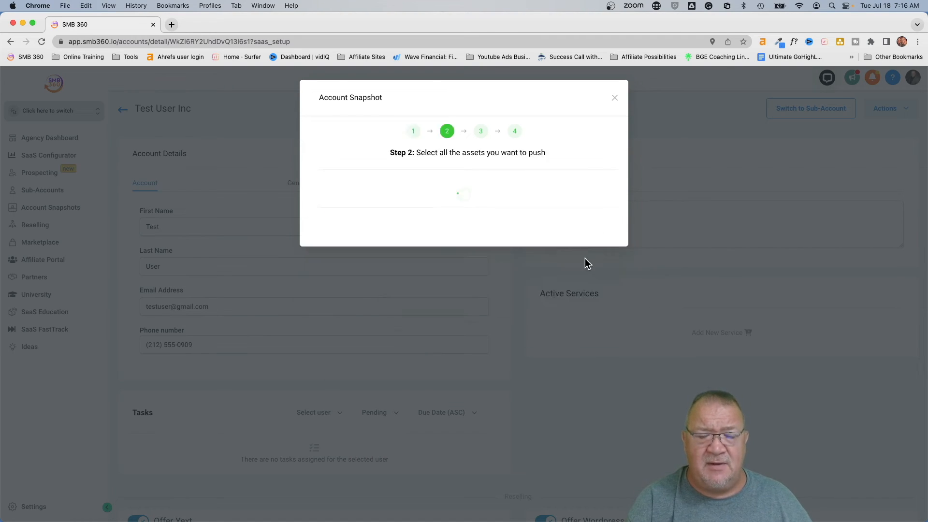
# - Skip all assets except calendars, campaigns, custom values, forms, surveys and pipelines, then proceed
pyautogui.scroll(-1, 487, 284)
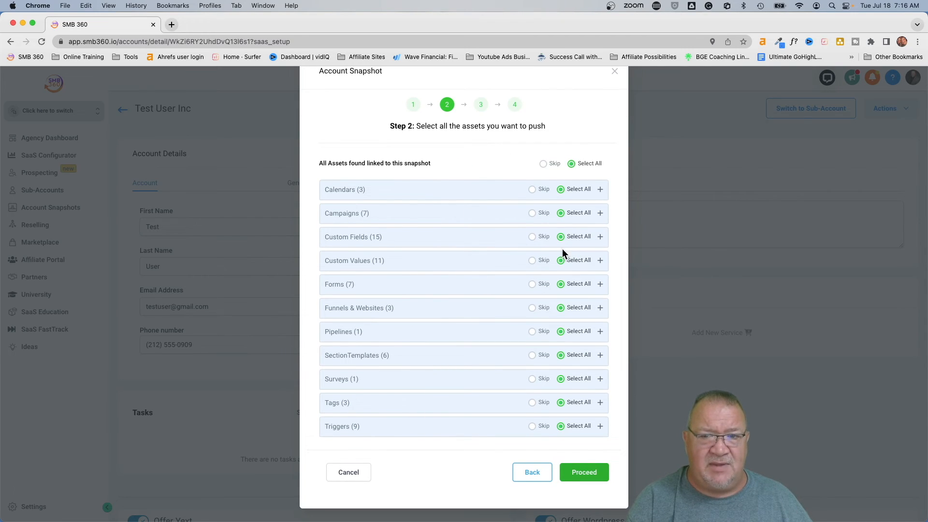
pyautogui.click(543, 164)
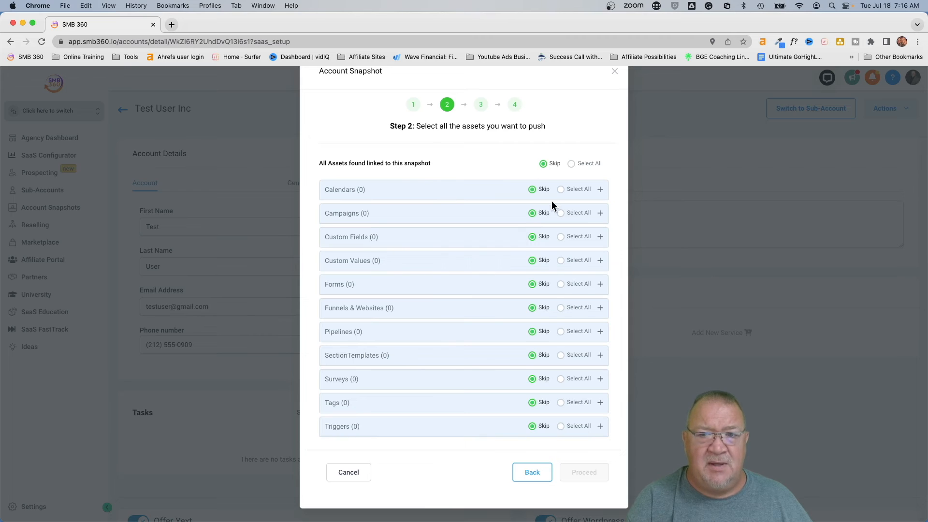
pyautogui.click(561, 189)
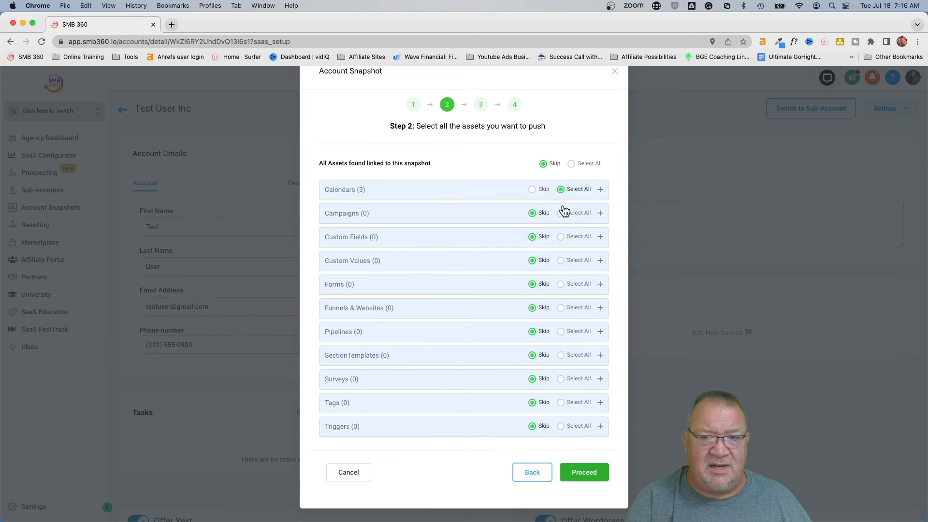
pyautogui.click(563, 214)
pyautogui.click(562, 262)
pyautogui.click(562, 285)
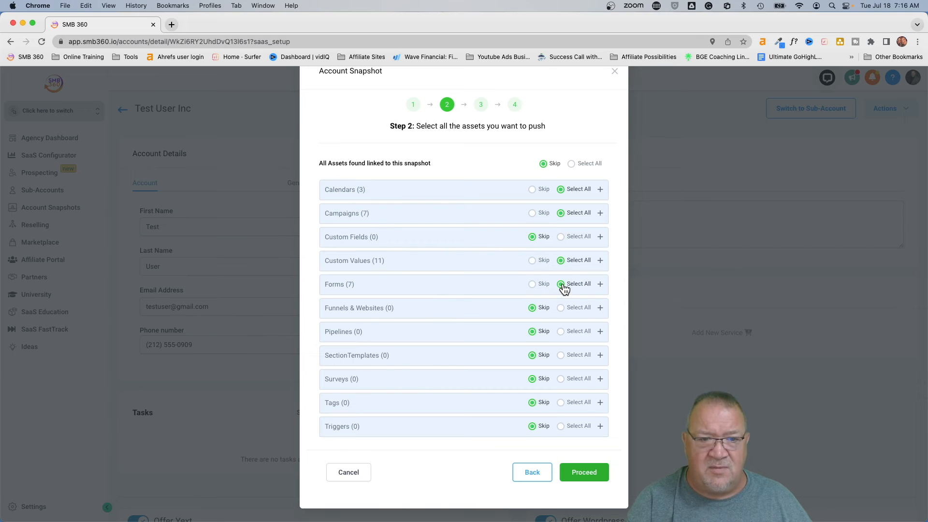
pyautogui.click(561, 379)
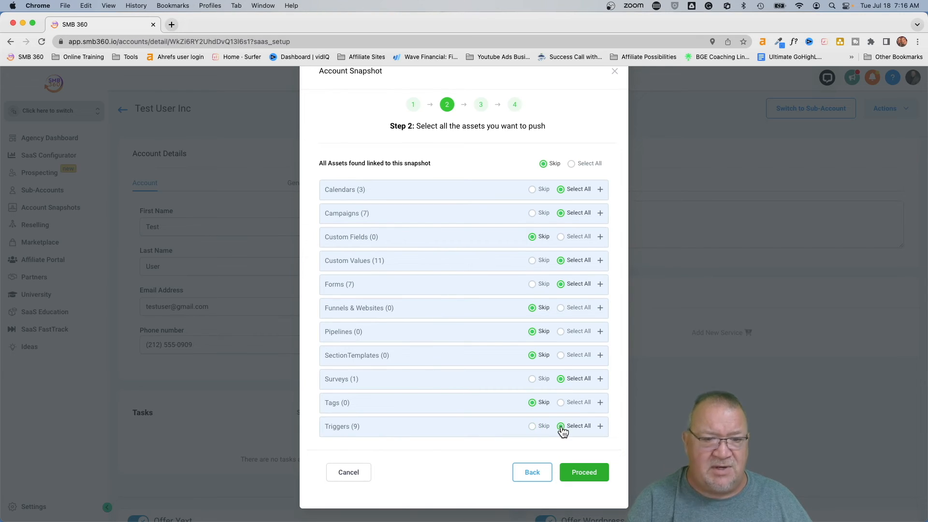
pyautogui.click(561, 332)
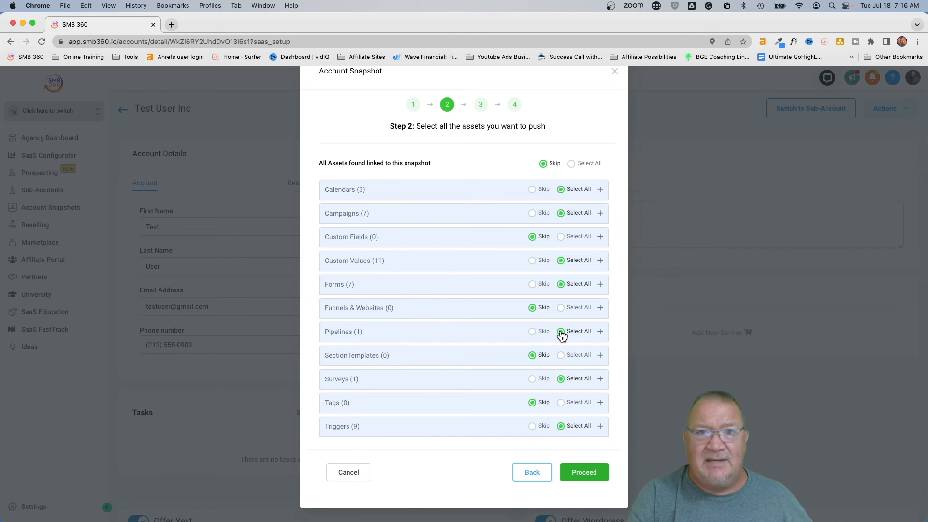
pyautogui.click(579, 473)
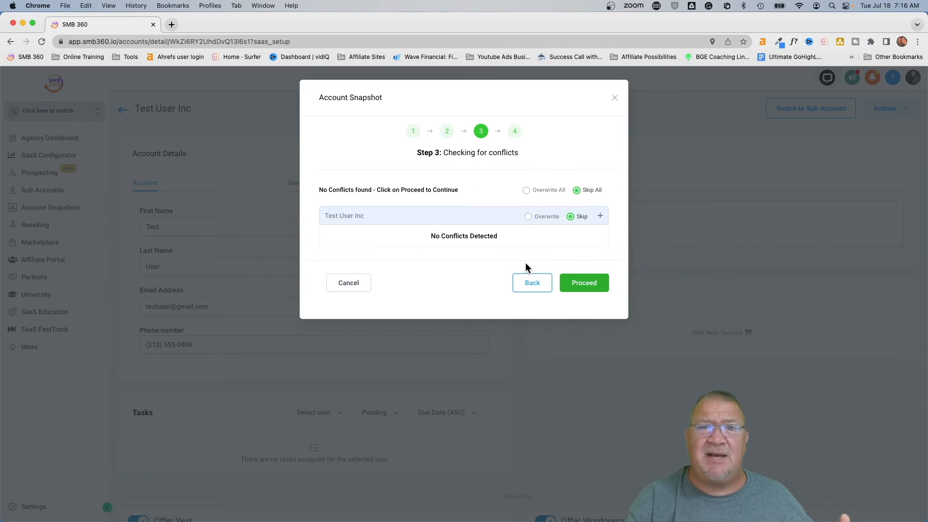
# - Choose Overwrite All for Test User Inc's conflicting data
pyautogui.click(528, 217)
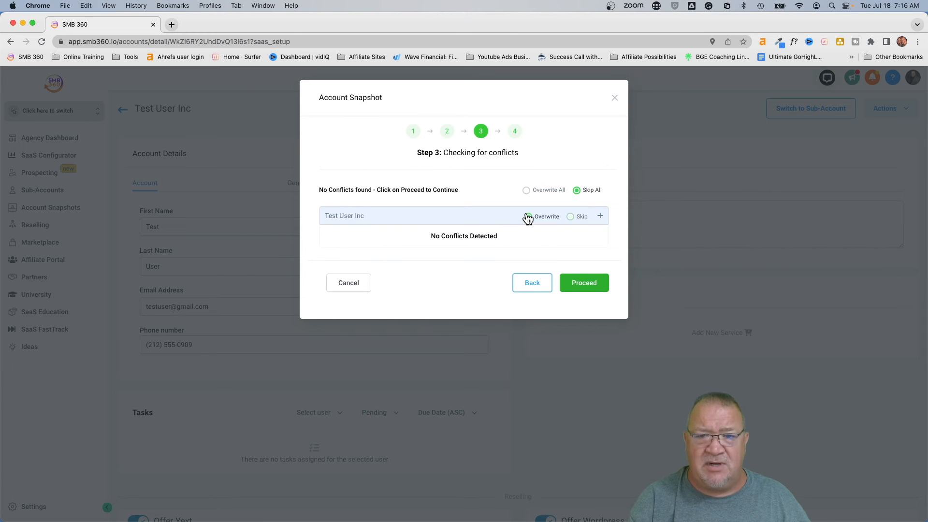
pyautogui.click(526, 190)
pyautogui.click(583, 285)
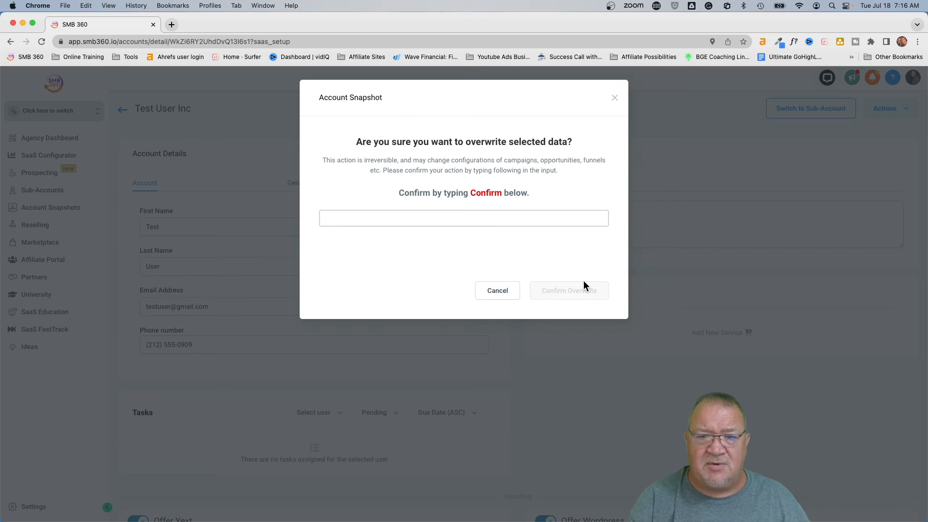
# - Type 'confirm' to approve the overwrite and close the dialog once copying starts
pyautogui.click(444, 220)
pyautogui.write('co')
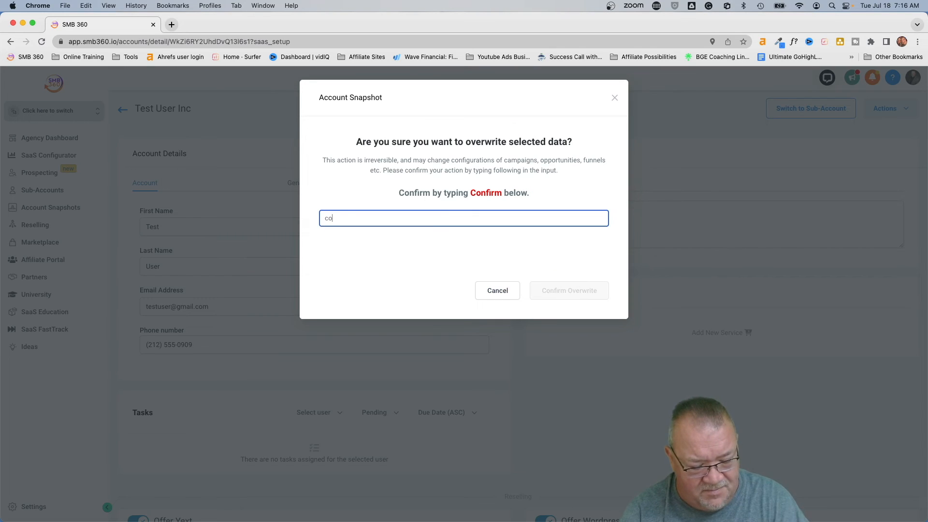
pyautogui.write('nfirm')
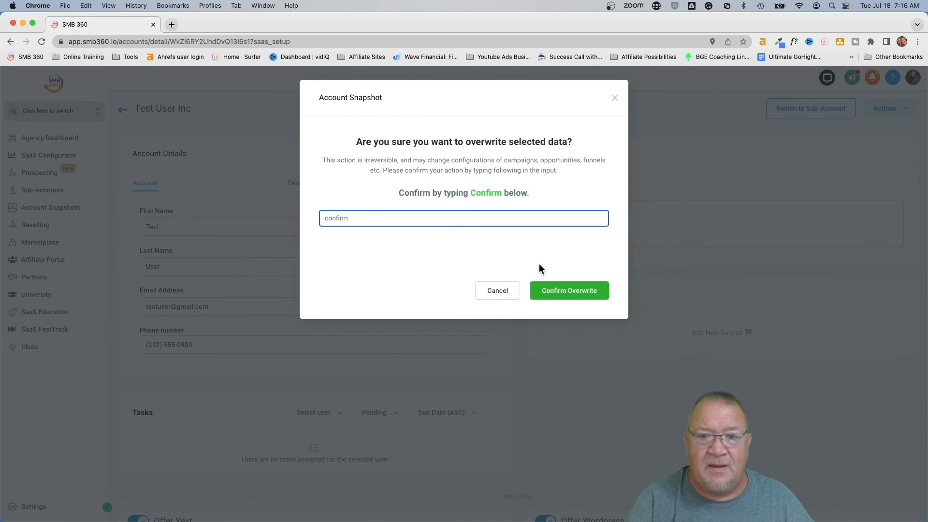
pyautogui.click(565, 292)
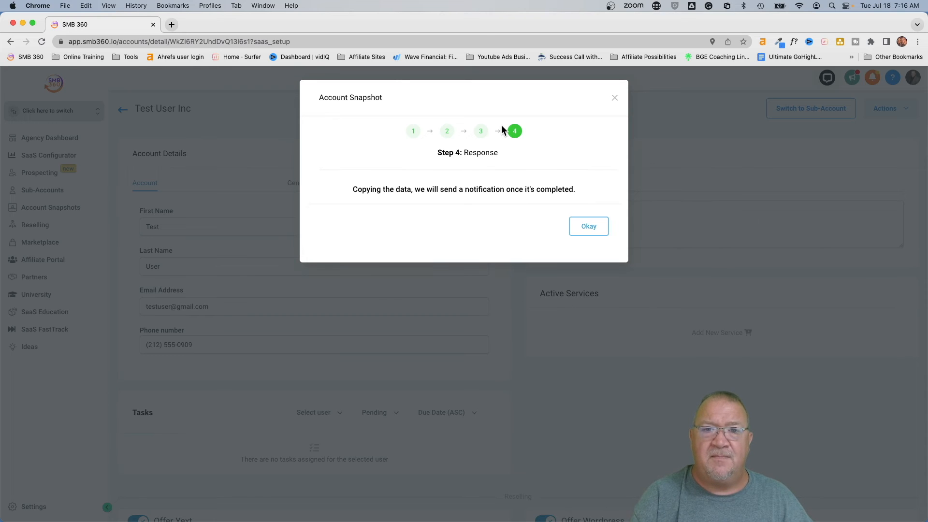
pyautogui.click(585, 227)
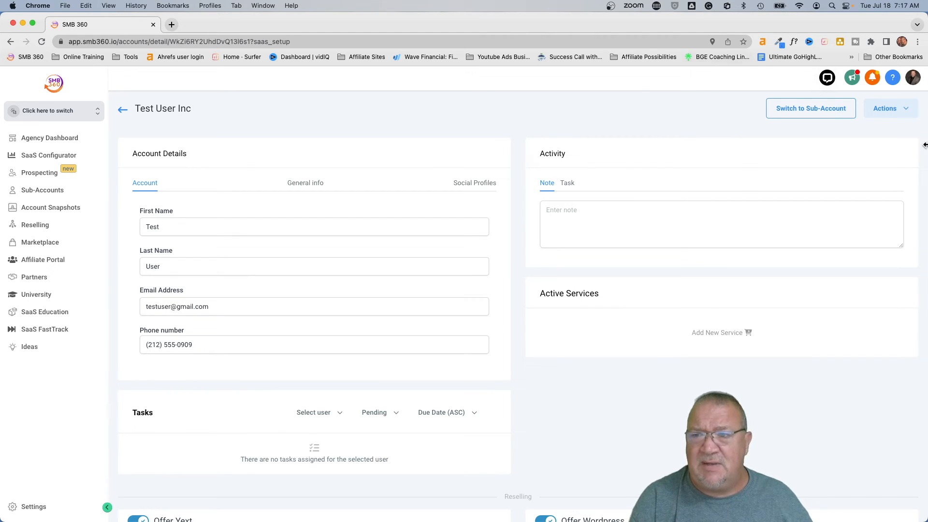
# - Start loading the Own - Affiliate Snapshot into Test User Inc
pyautogui.click(891, 118)
pyautogui.click(865, 128)
pyautogui.click(420, 224)
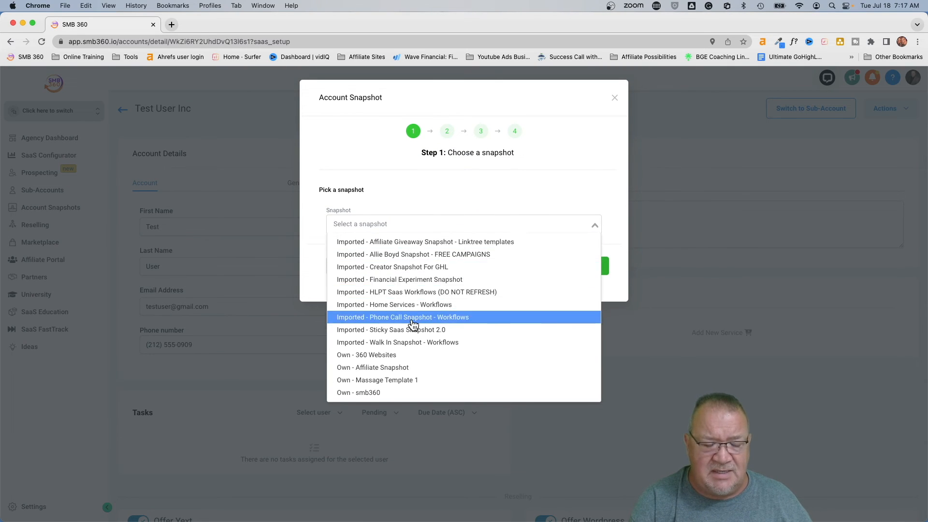
pyautogui.scroll(-3, 413, 334)
pyautogui.click(371, 294)
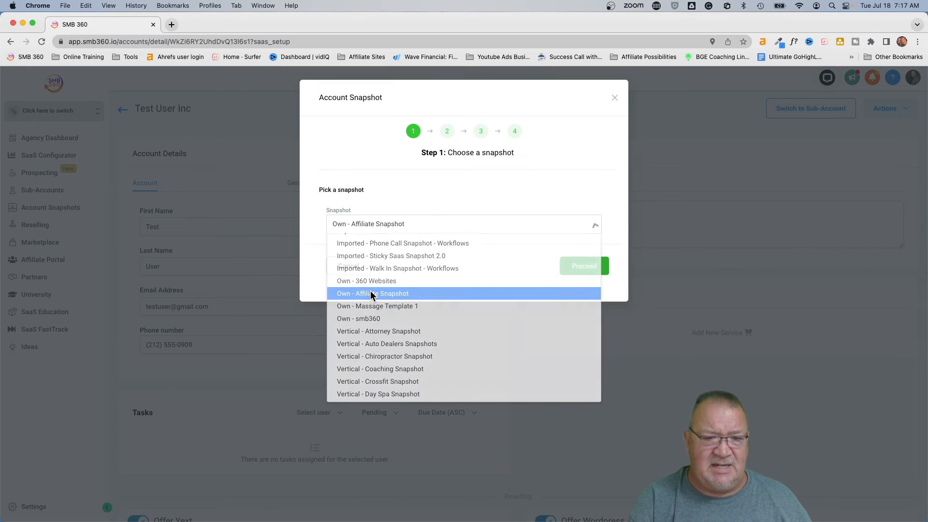
pyautogui.click(576, 269)
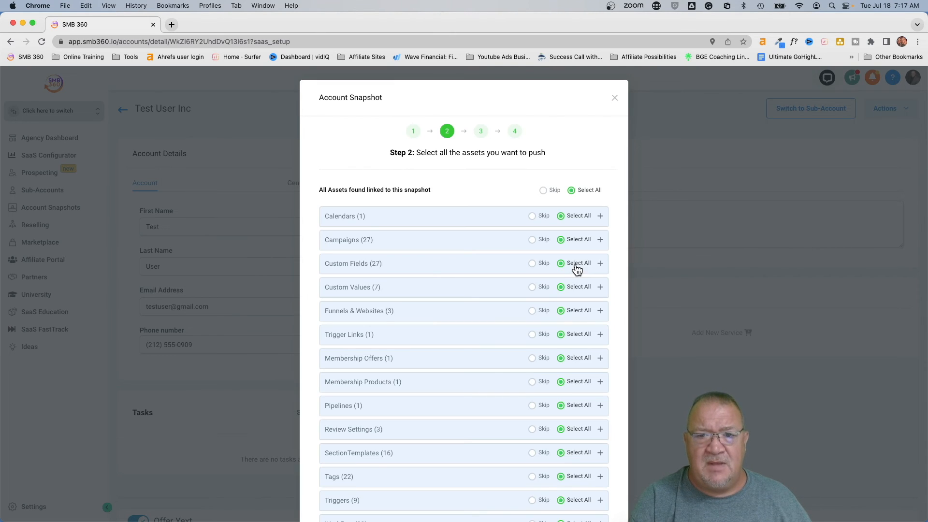
# - Skip everything except all 27 custom fields, the membership offer and all 33 workflows
pyautogui.click(542, 192)
pyautogui.scroll(-3, 584, 225)
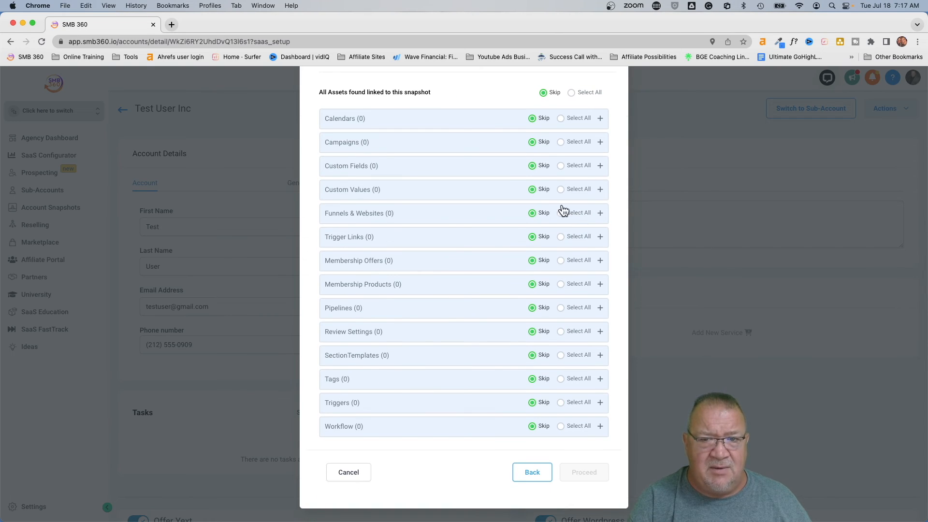
pyautogui.click(561, 167)
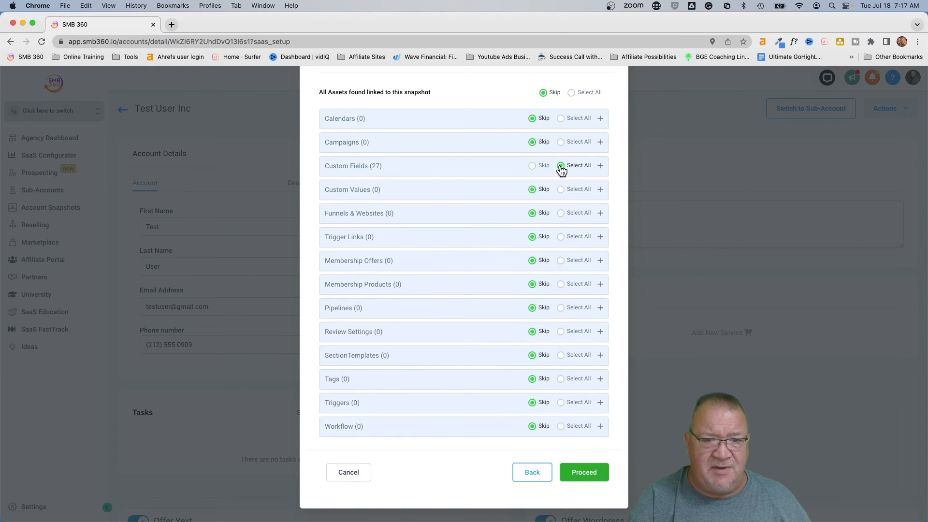
pyautogui.click(560, 261)
pyautogui.click(355, 261)
pyautogui.click(357, 263)
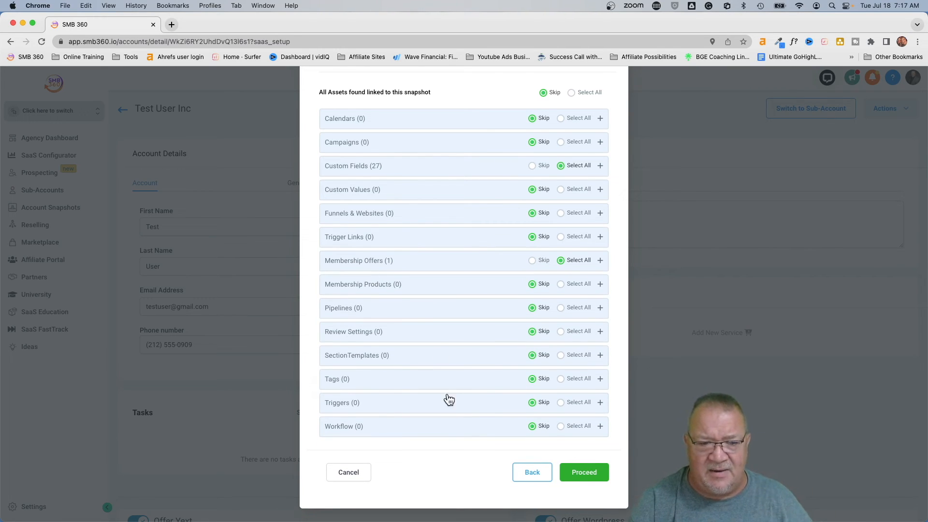
pyautogui.click(560, 426)
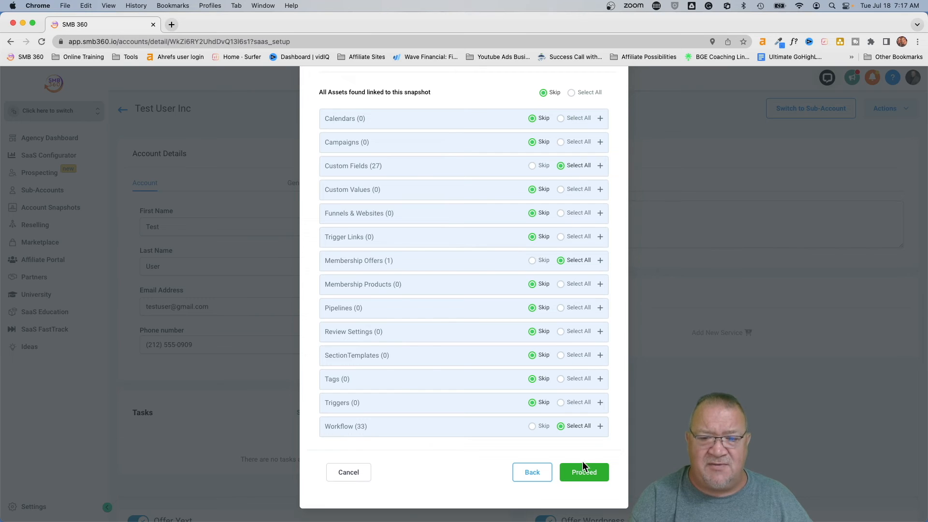
pyautogui.click(582, 473)
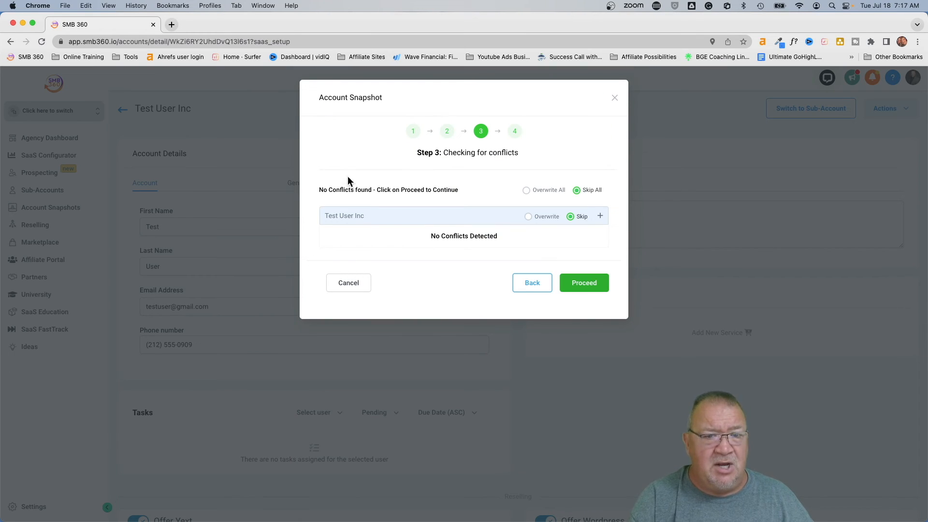
# - Overwrite all conflicts, type 'confirm' to start copying, and close the snapshot dialog
pyautogui.click(526, 190)
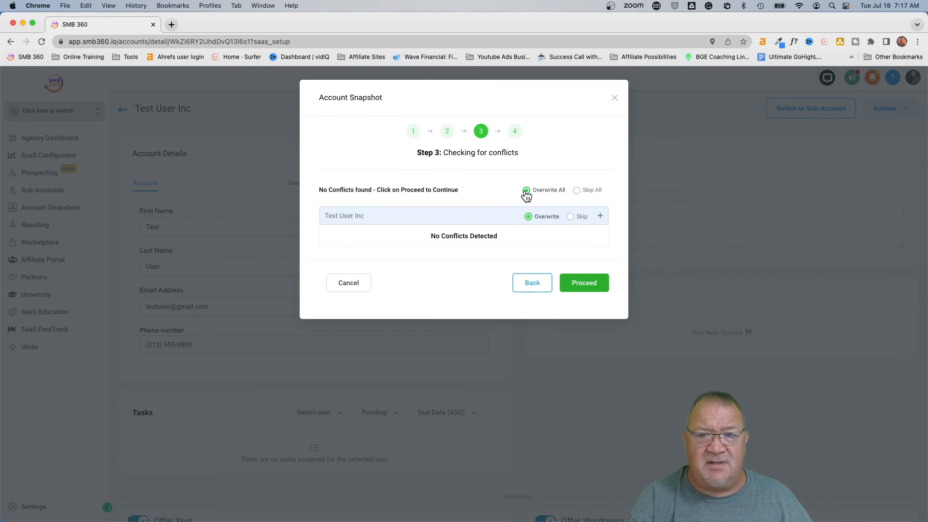
pyautogui.click(569, 284)
pyautogui.click(430, 220)
pyautogui.write('confirm')
pyautogui.click(564, 285)
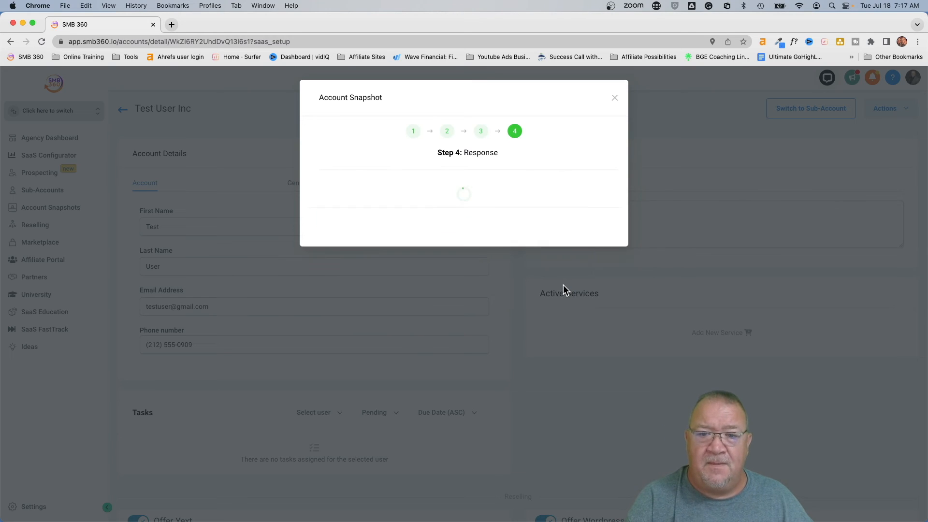
pyautogui.click(584, 226)
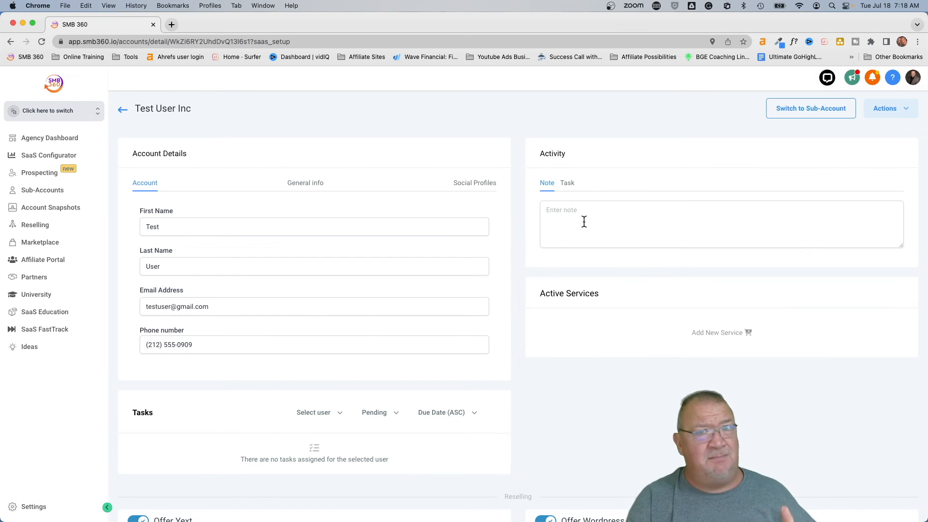
pyautogui.click(886, 110)
# - Start loading the Own - 360 Websites snapshot into Test User Inc
pyautogui.click(880, 130)
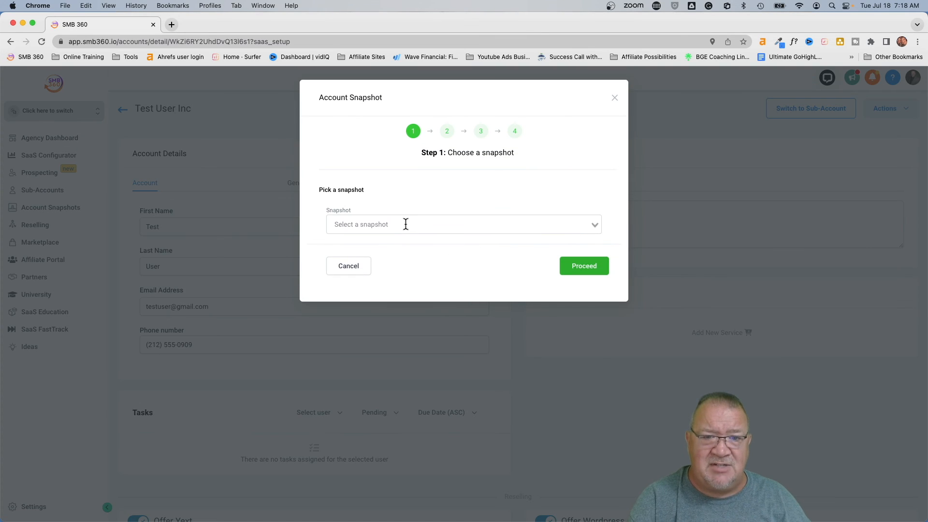
pyautogui.click(406, 224)
pyautogui.scroll(-2, 439, 342)
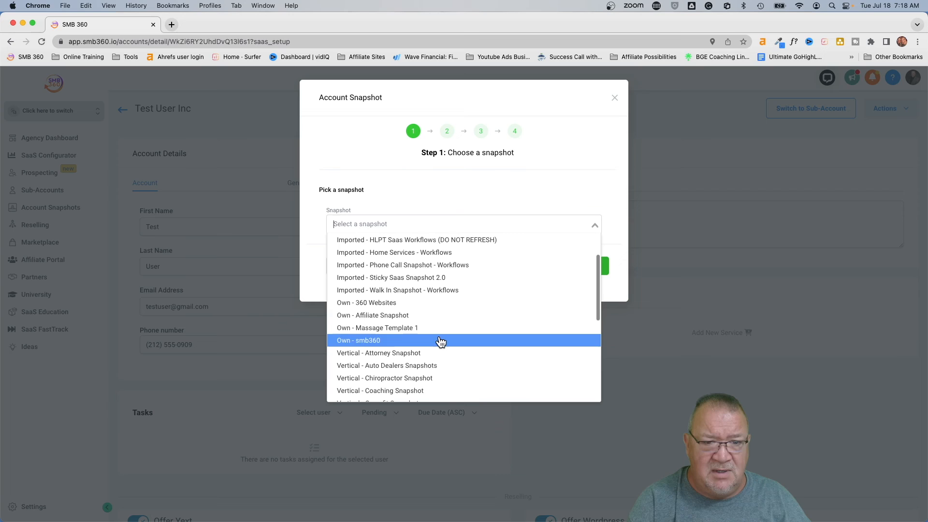
pyautogui.click(373, 302)
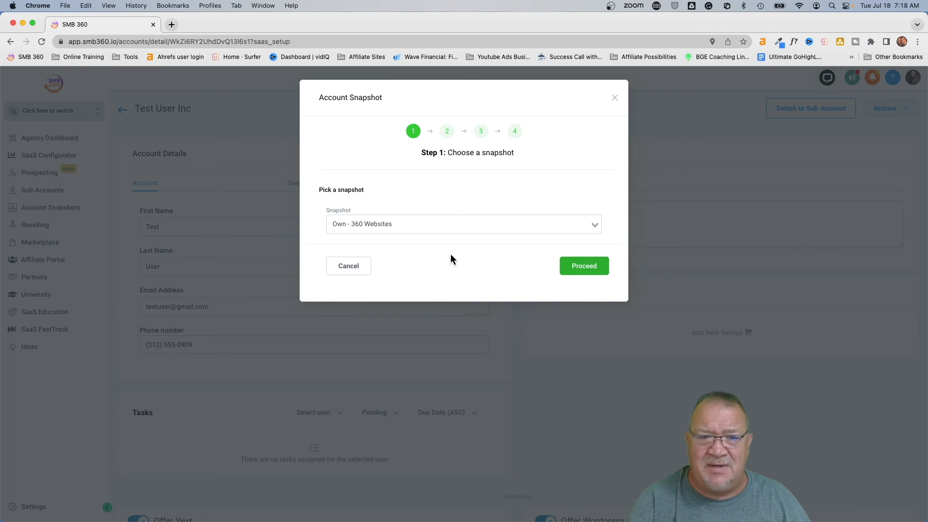
pyautogui.click(580, 266)
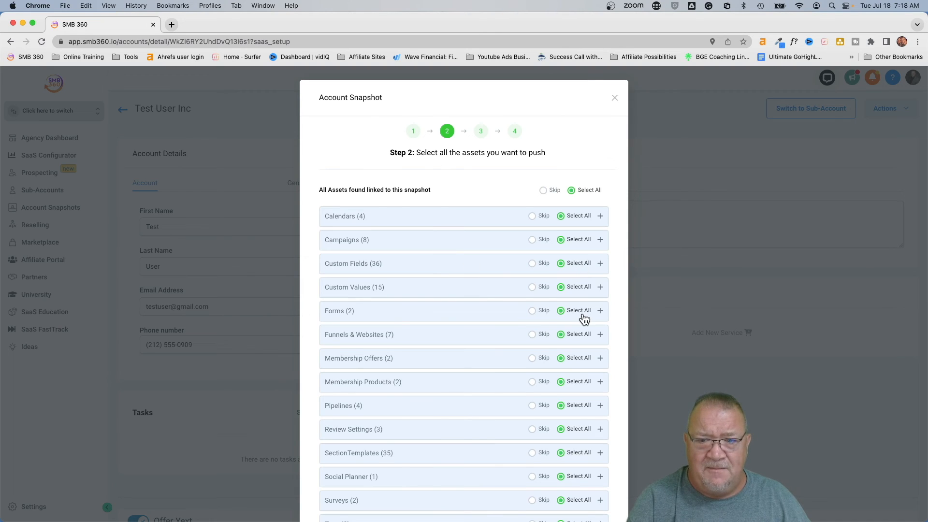
# - Skip all categories except the 7 Funnels & Websites and 3 Review Settings, then proceed
pyautogui.click(544, 190)
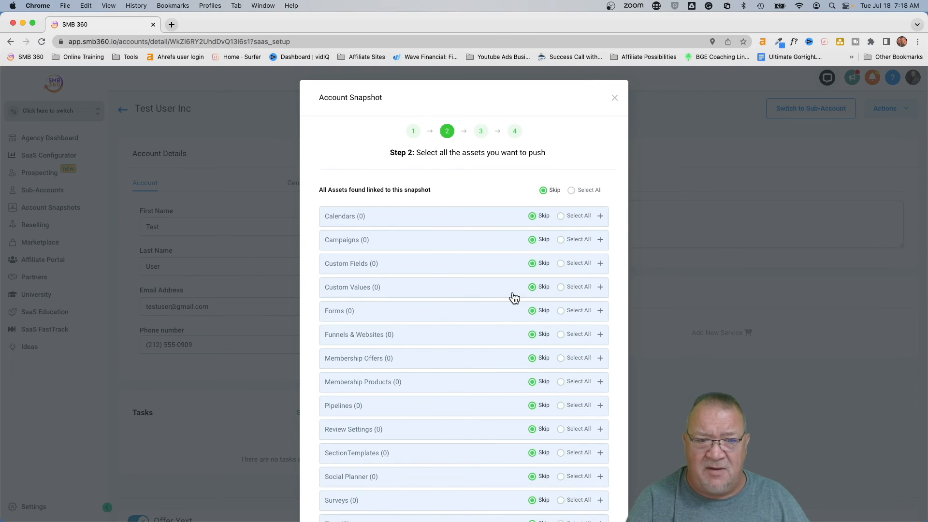
pyautogui.scroll(-2, 514, 296)
pyautogui.click(561, 246)
pyautogui.click(427, 247)
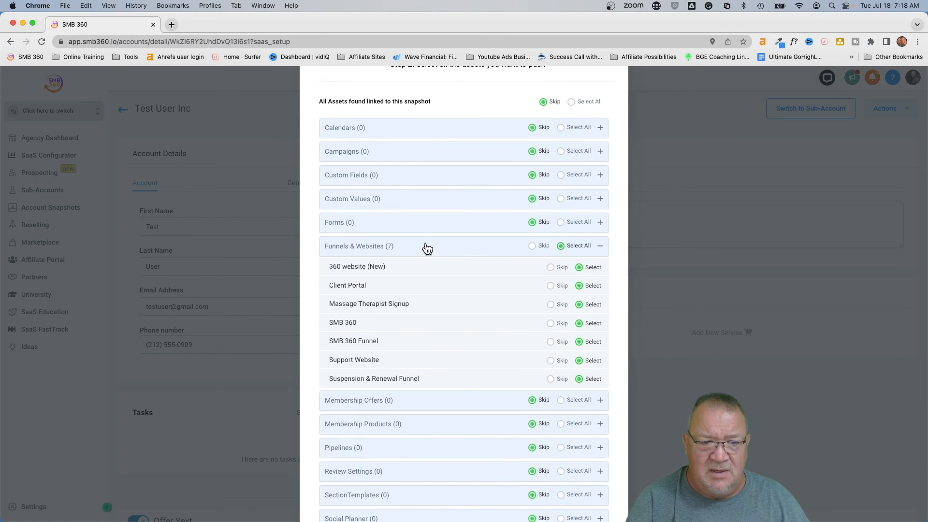
pyautogui.click(427, 247)
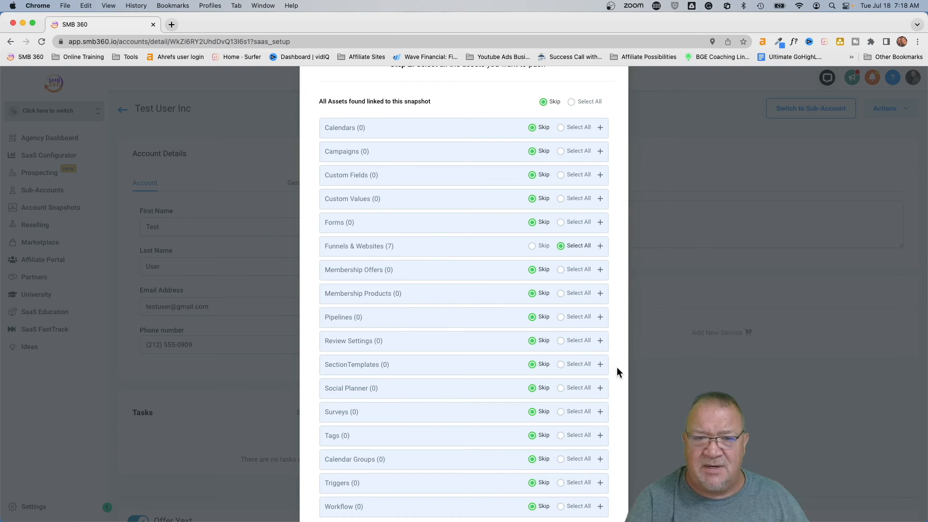
pyautogui.scroll(-3, 617, 373)
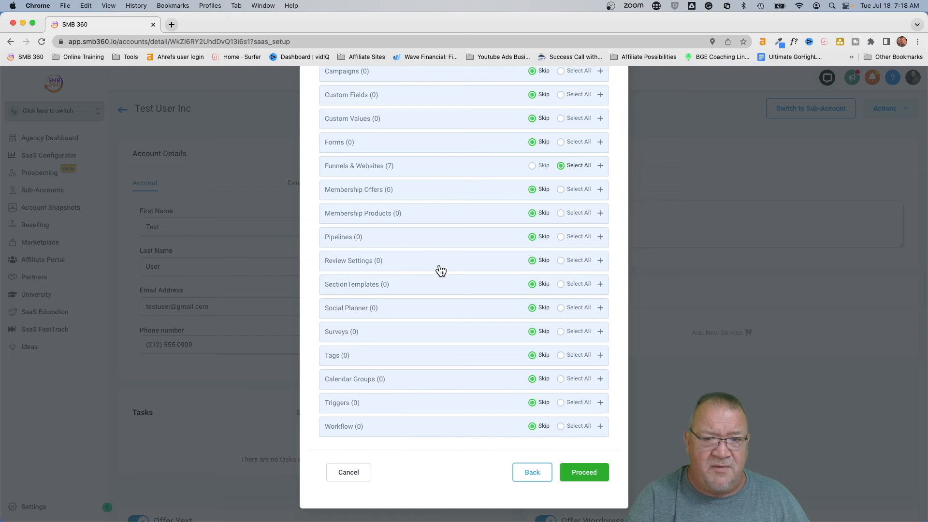
pyautogui.click(561, 261)
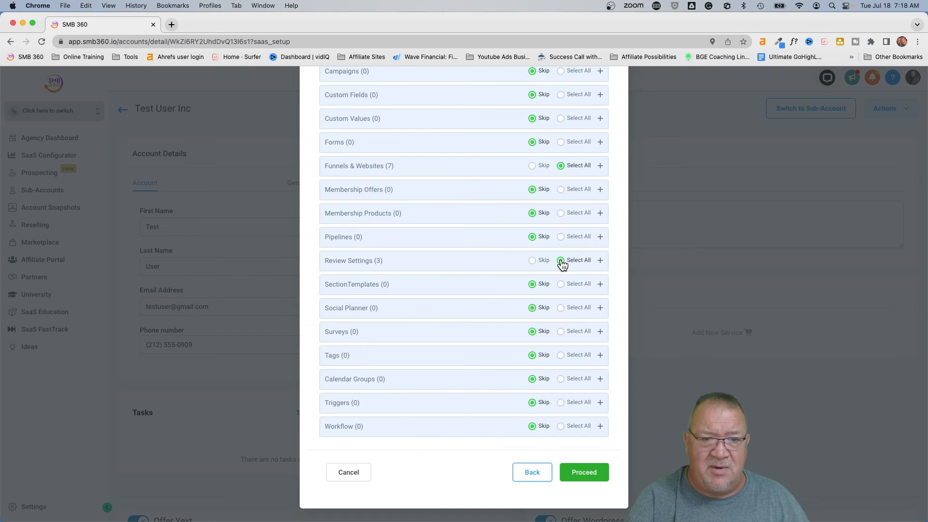
pyautogui.click(339, 263)
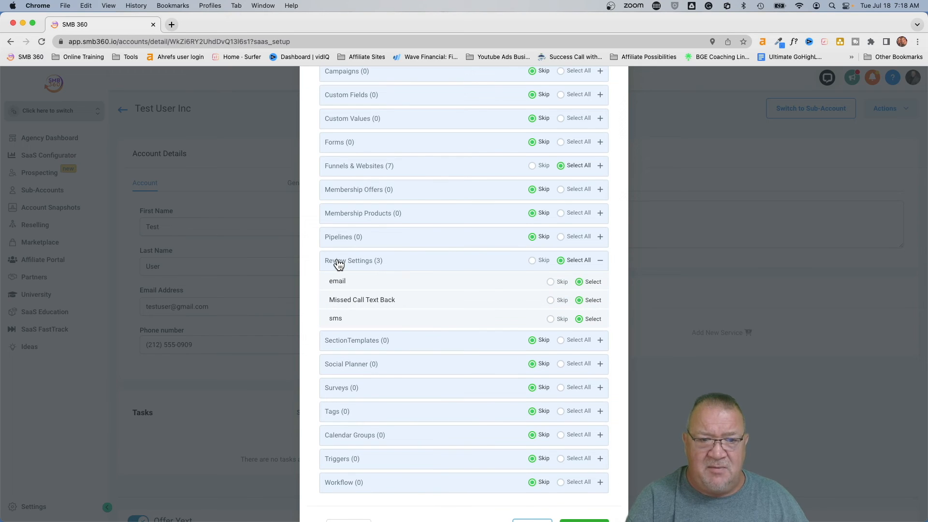
pyautogui.click(339, 263)
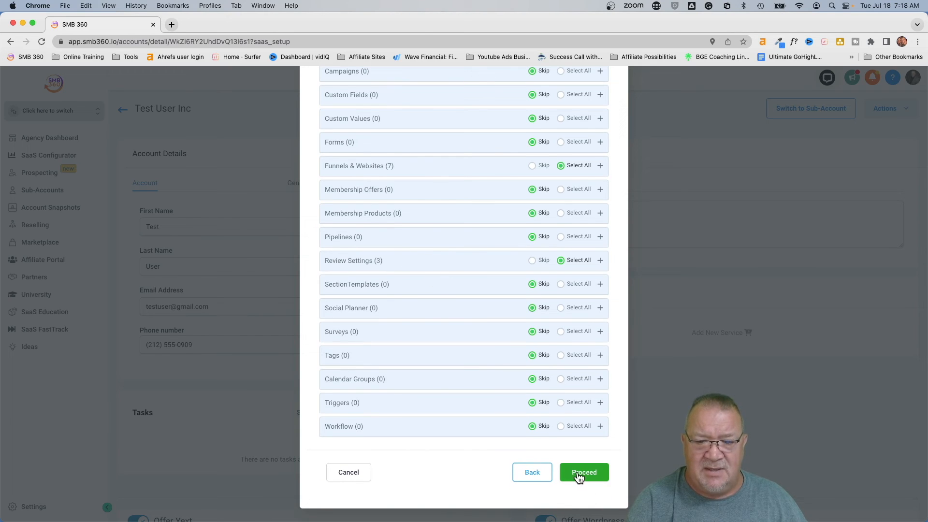
pyautogui.click(579, 474)
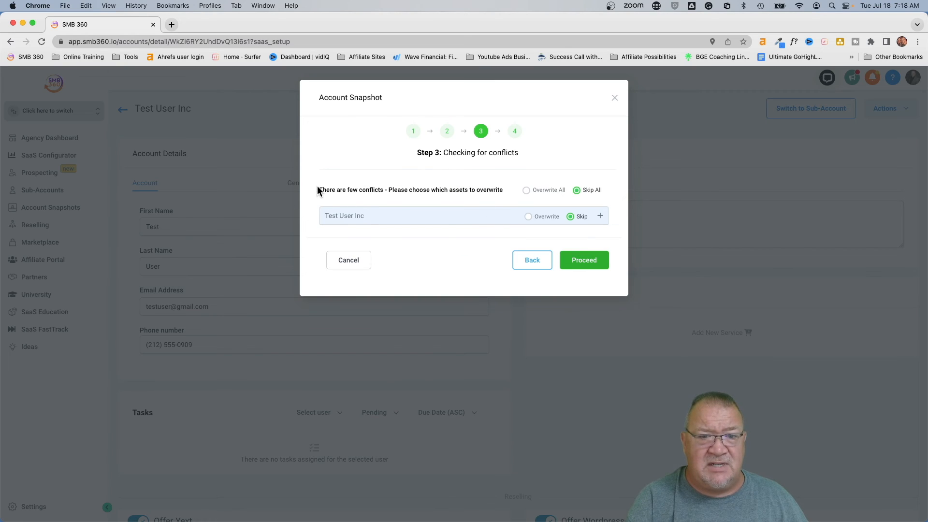
# - Review the Missed Call Text Back conflict and overwrite all of Test User Inc's conflicting items
pyautogui.click(367, 224)
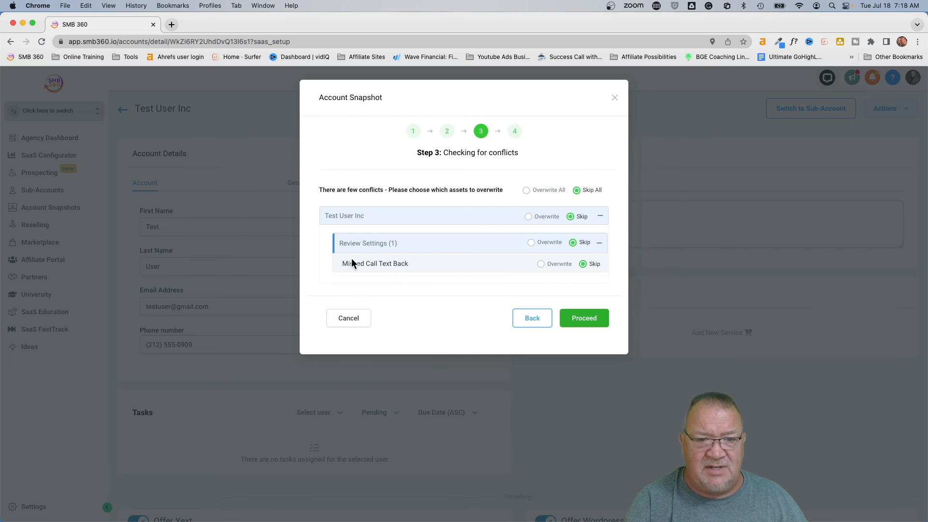
pyautogui.moveTo(340, 265); pyautogui.dragTo(391, 264)
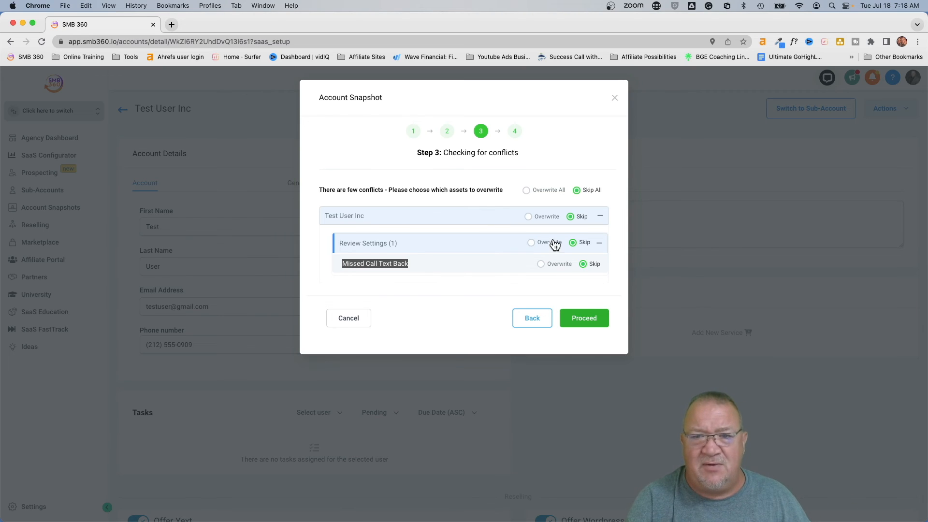
pyautogui.click(528, 216)
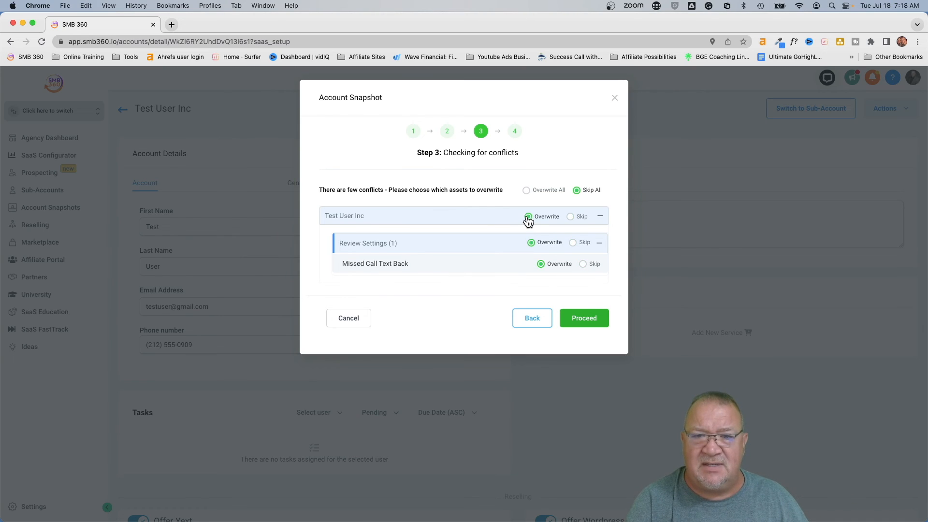
pyautogui.click(582, 318)
# - Enter 'confirm' to approve the overwrite and dismiss the data copying notice
pyautogui.click(406, 220)
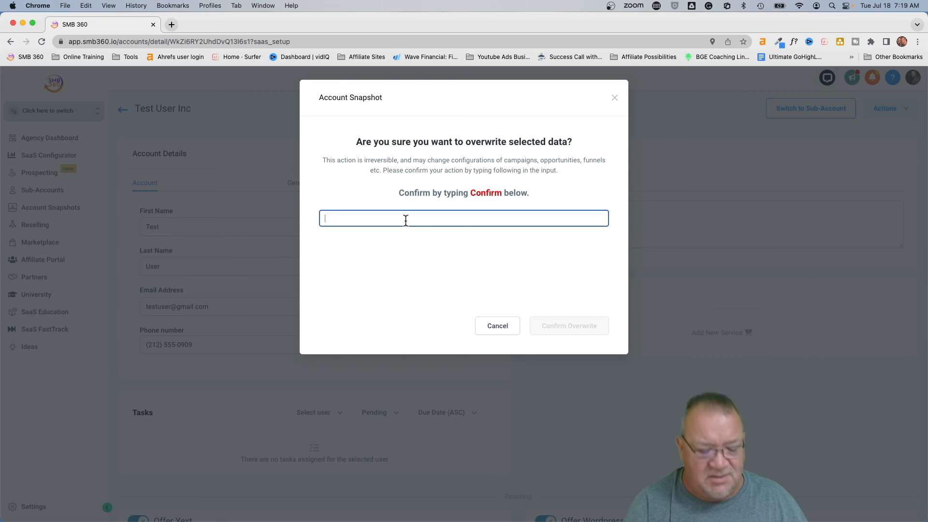
pyautogui.write('confir')
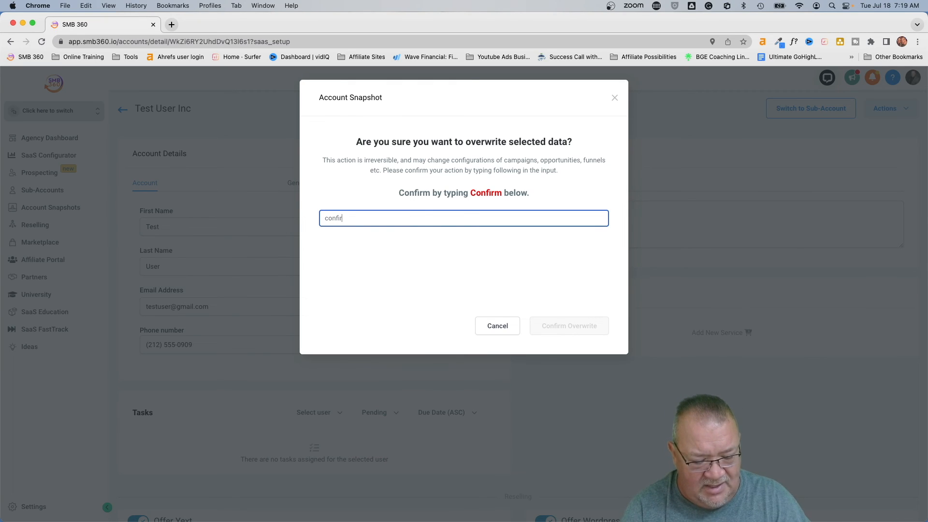
pyautogui.write('m')
pyautogui.click(561, 325)
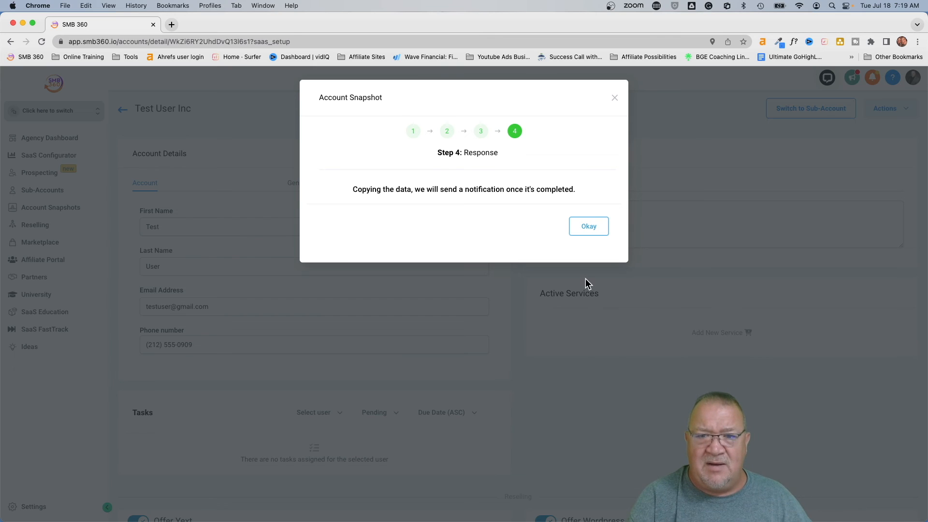
pyautogui.click(585, 226)
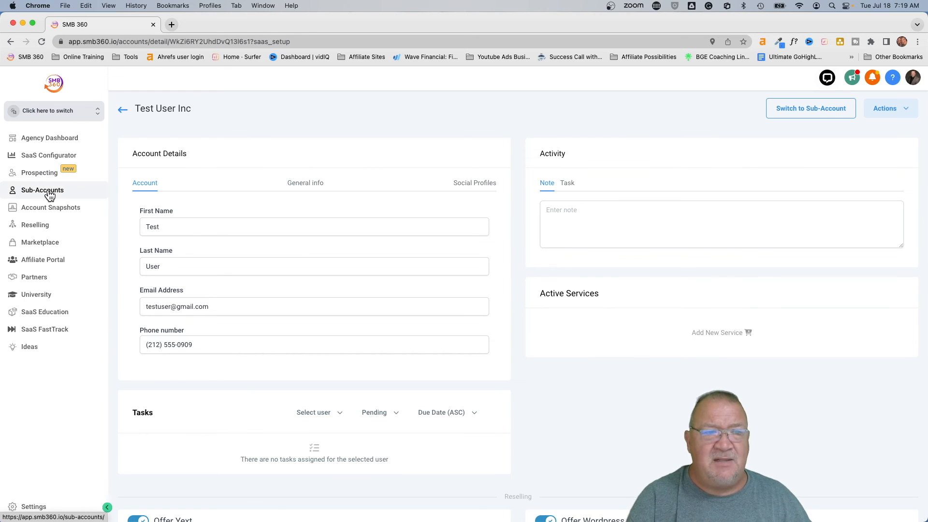
# - Switch into the Test User Inc sub-account
pyautogui.click(86, 111)
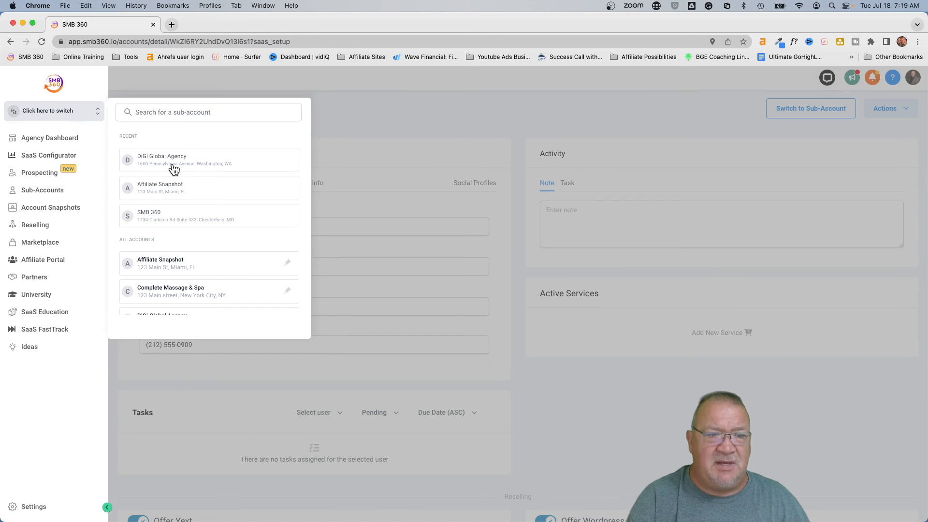
pyautogui.scroll(-5, 166, 229)
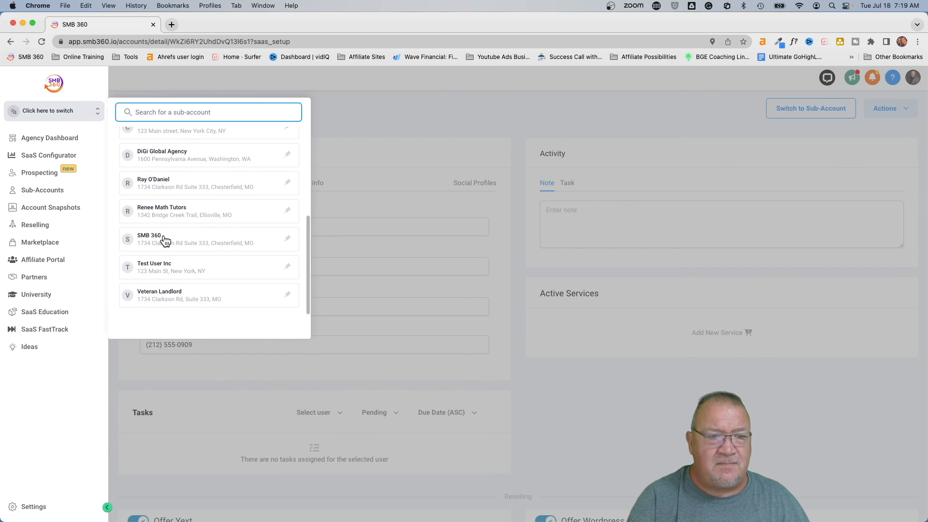
pyautogui.click(183, 261)
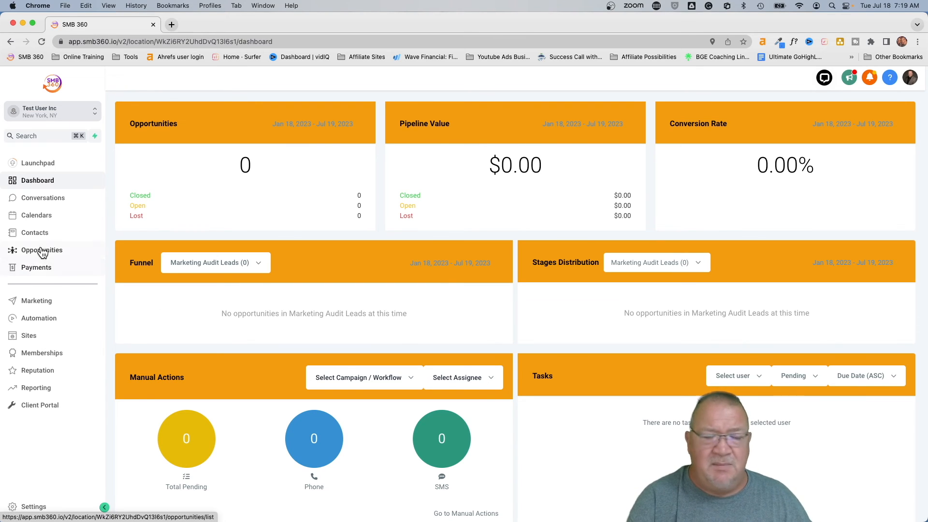
# - Check the copied calendars in Calendar Settings, then return to the main app
pyautogui.click(40, 223)
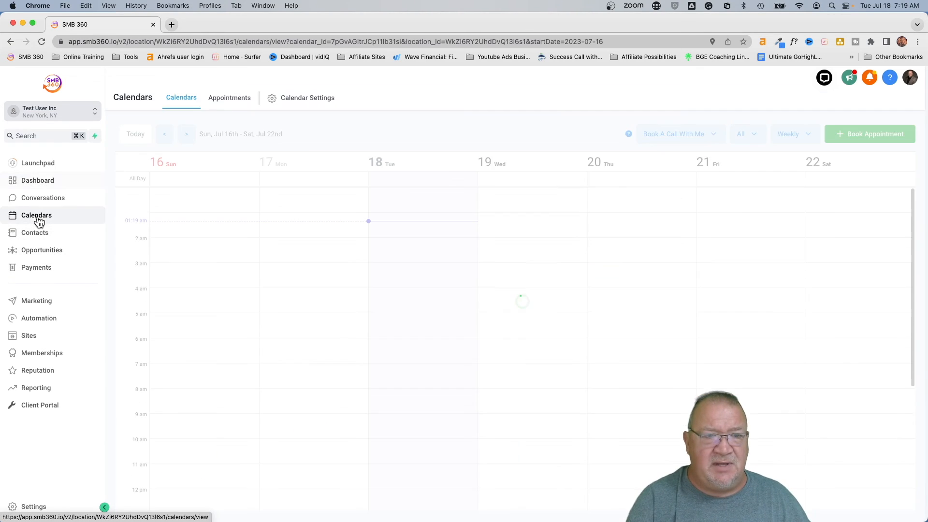
pyautogui.click(290, 103)
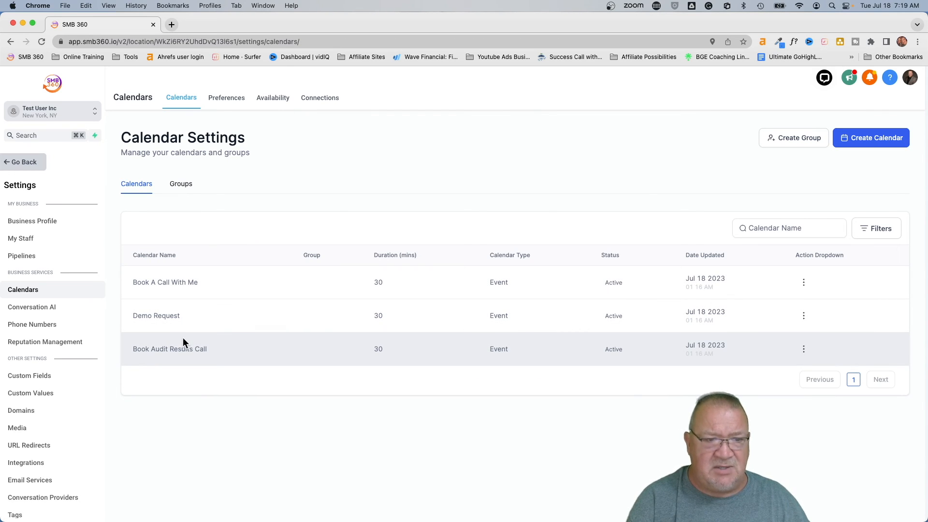
pyautogui.click(15, 167)
# - Browse the Contact Management and Lead Management workflow folders in Automation
pyautogui.click(40, 318)
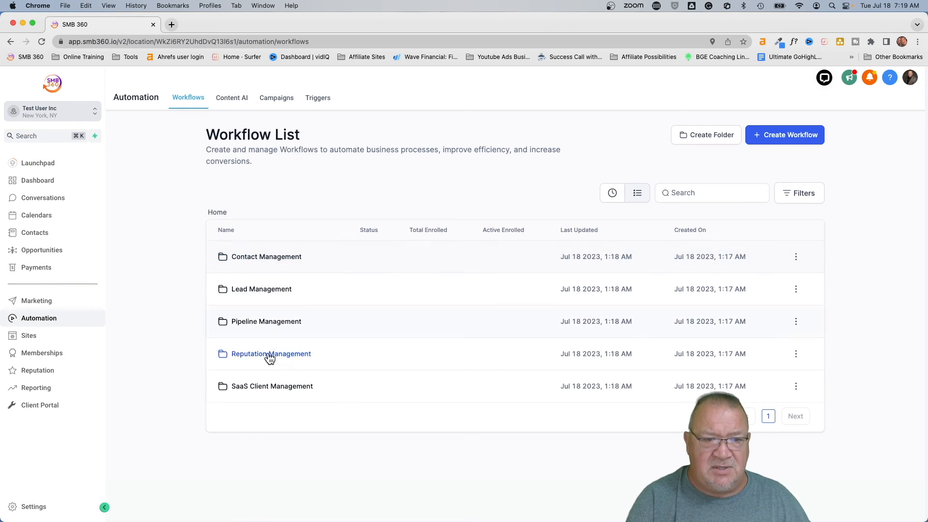
pyautogui.click(246, 256)
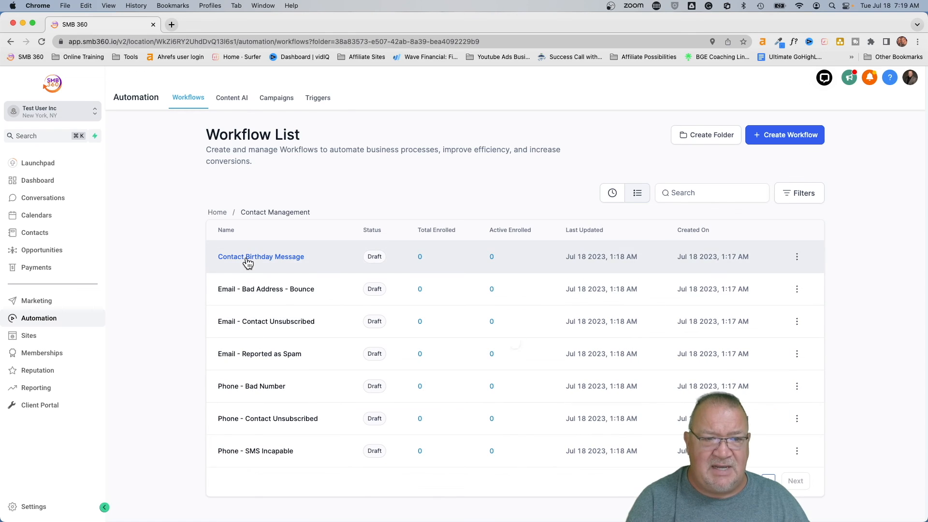
pyautogui.click(216, 212)
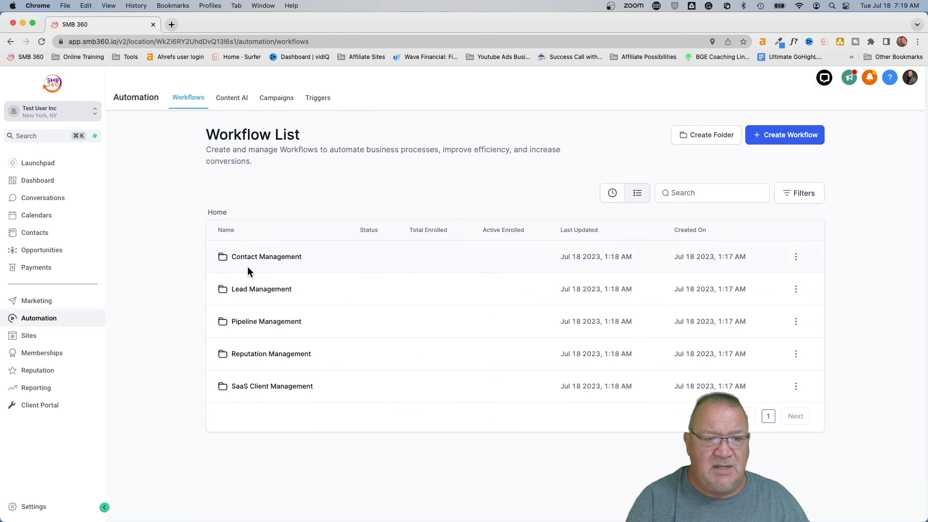
pyautogui.click(250, 290)
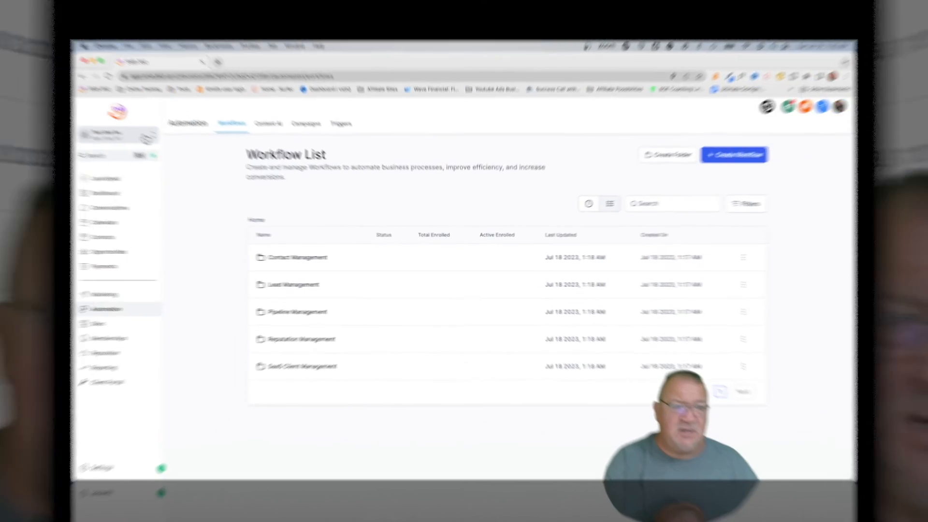
# - Switch to the agency view and go to the account Snapshots settings
pyautogui.click(86, 113)
pyautogui.click(152, 140)
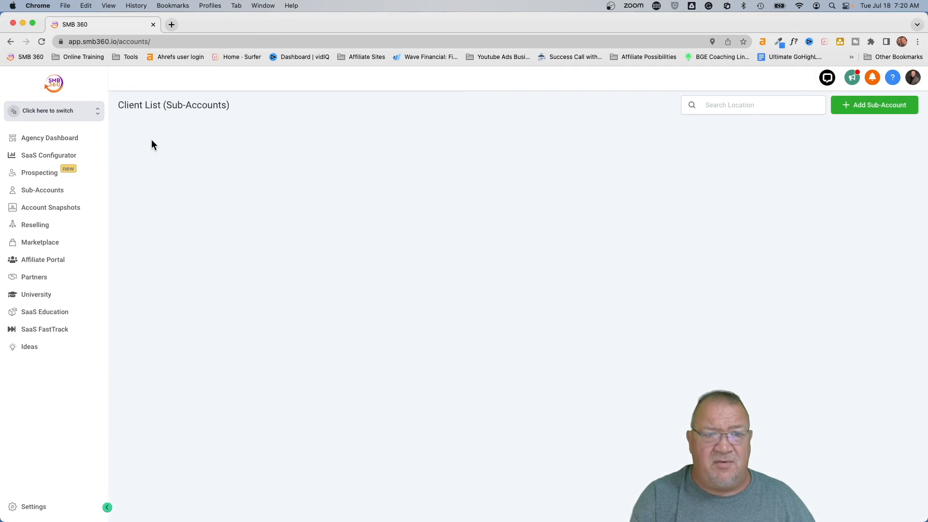
pyautogui.click(33, 506)
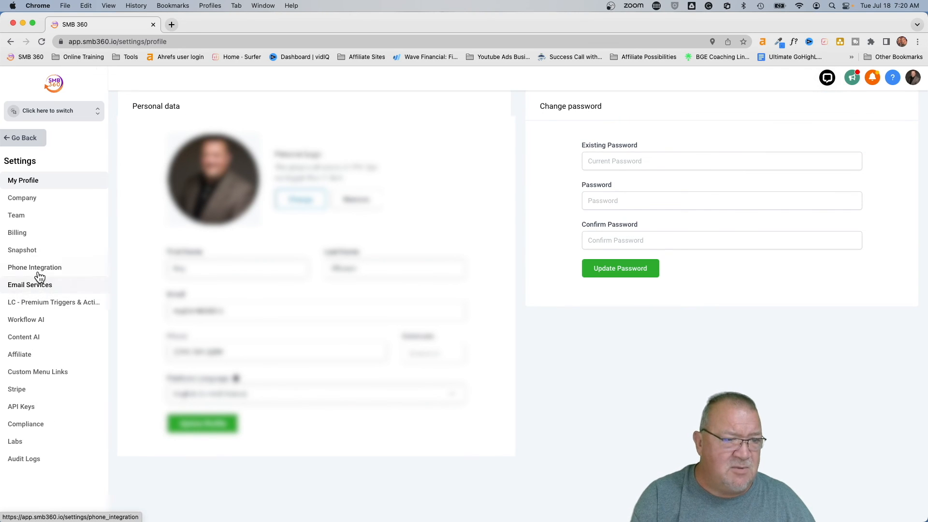
pyautogui.click(23, 253)
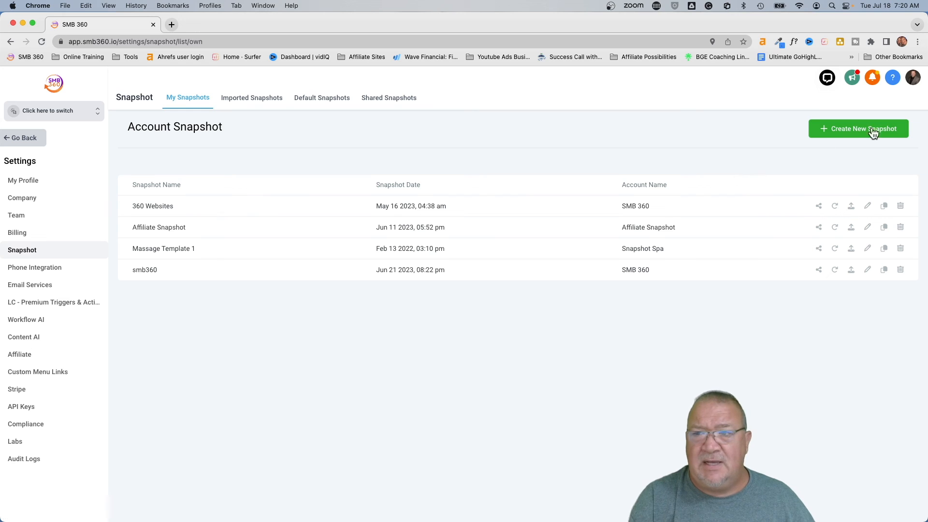
# - Create a snapshot named 'test User' from Test User Inc, then switch back into that sub-account
pyautogui.click(845, 130)
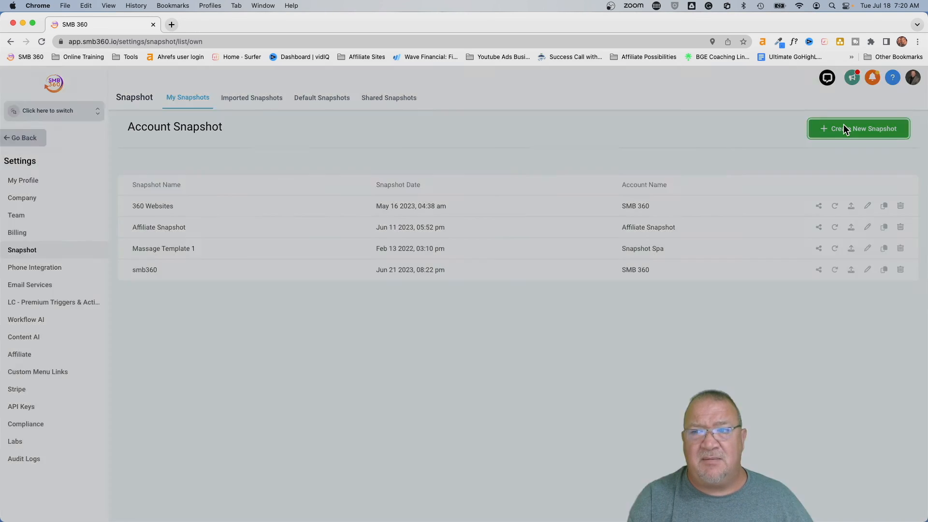
pyautogui.click(352, 152)
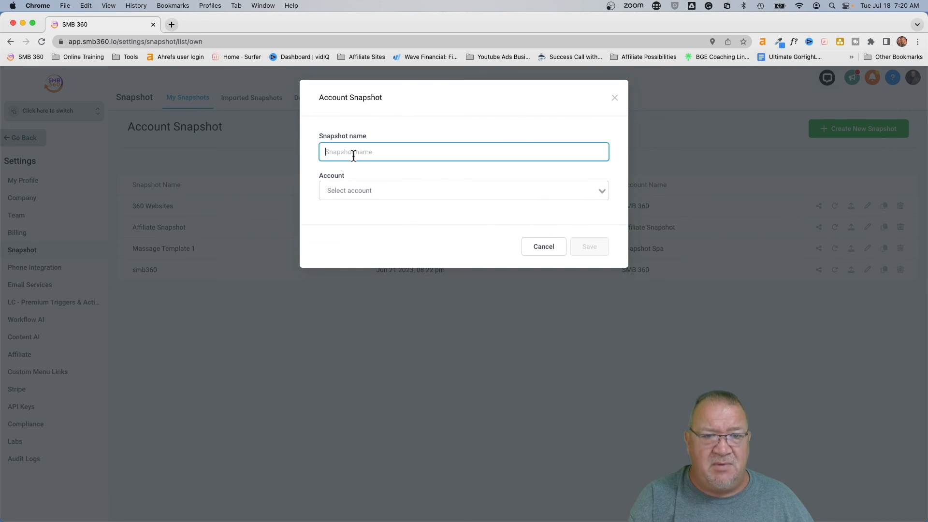
pyautogui.write('test Us')
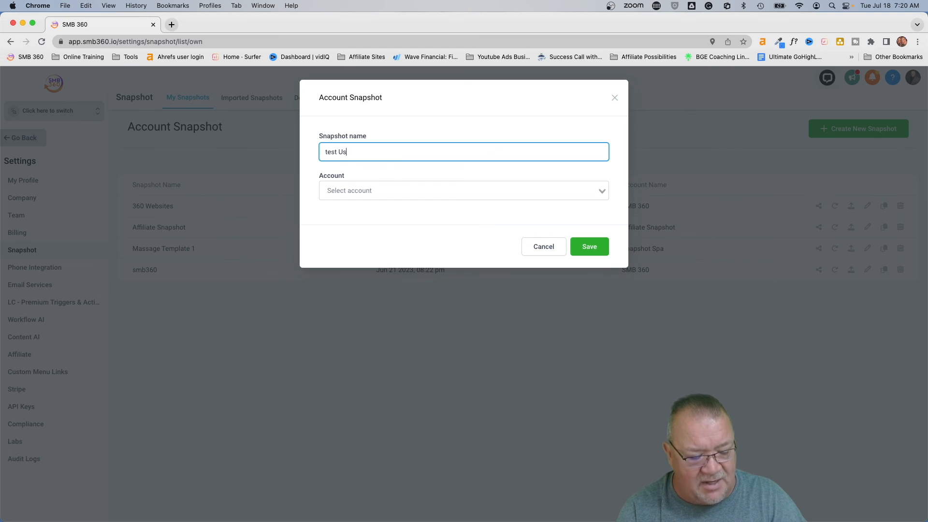
pyautogui.write('err')
pyautogui.press('BackSpace')
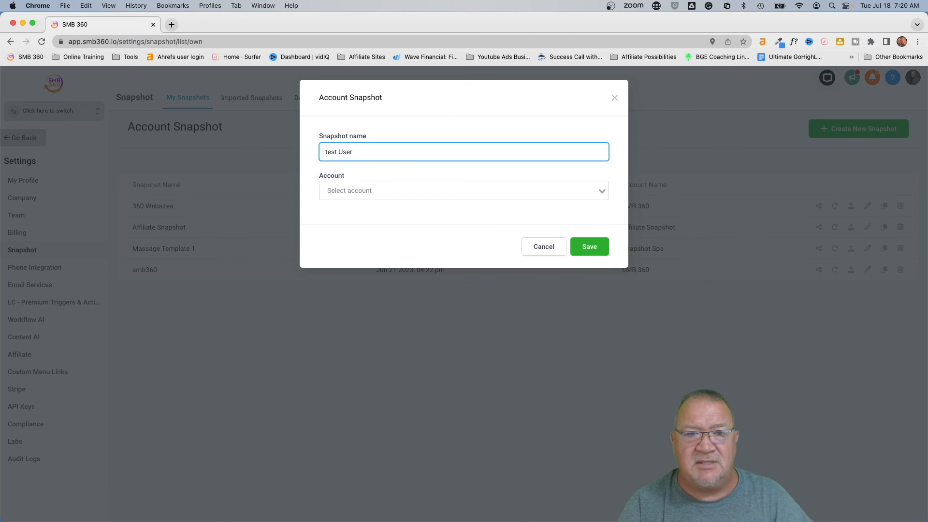
pyautogui.click(352, 188)
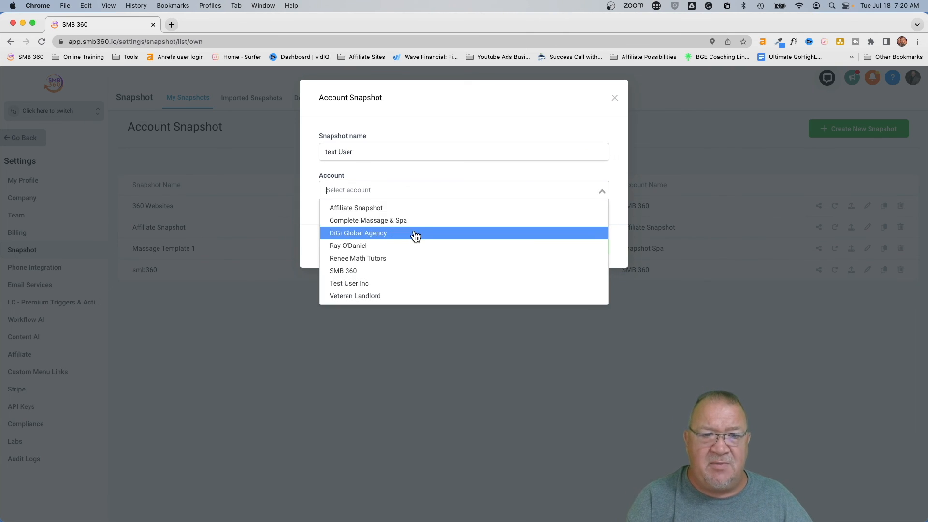
pyautogui.click(360, 284)
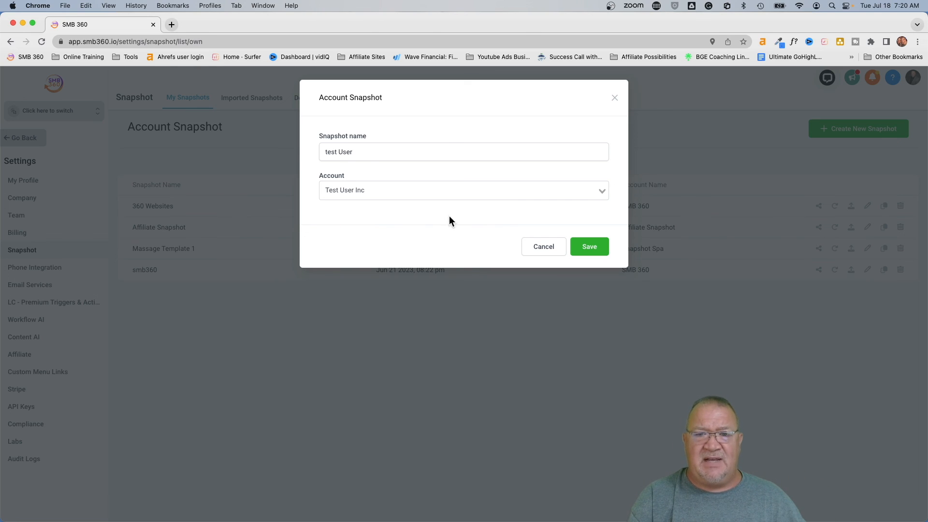
pyautogui.click(542, 247)
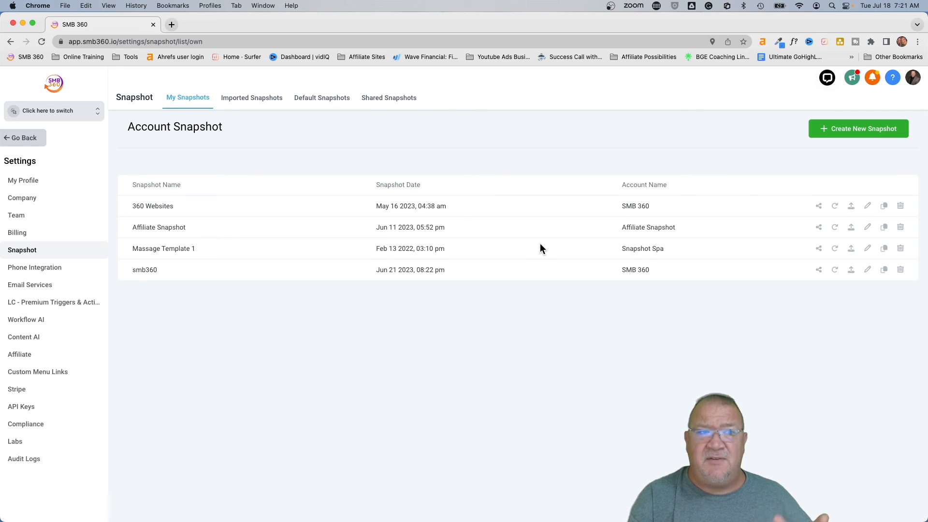
pyautogui.click(83, 112)
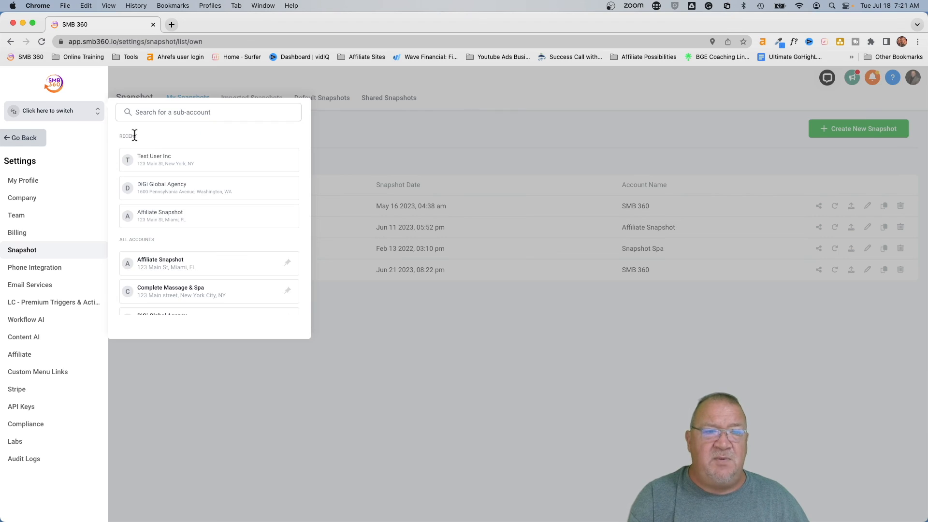
pyautogui.click(151, 157)
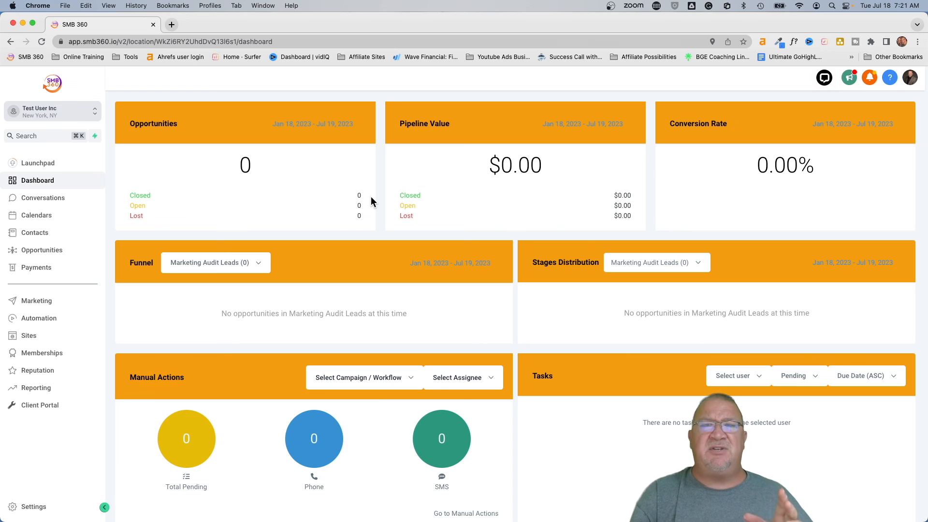